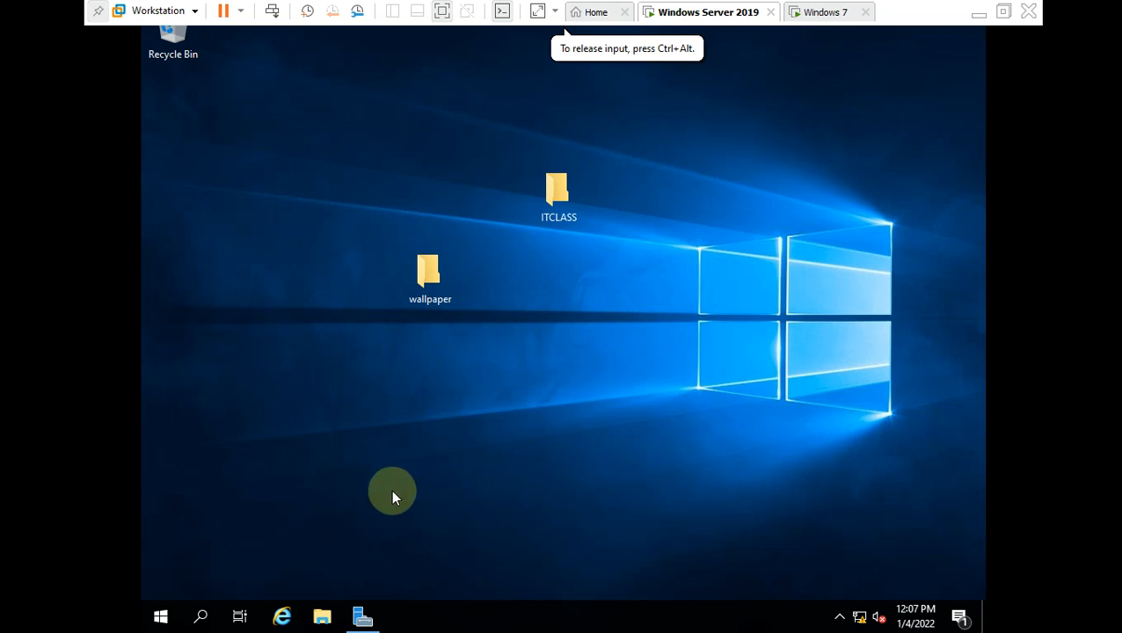
# Switch to Server Manager and open Group Policy Management.
pyautogui.moveTo(369, 623)
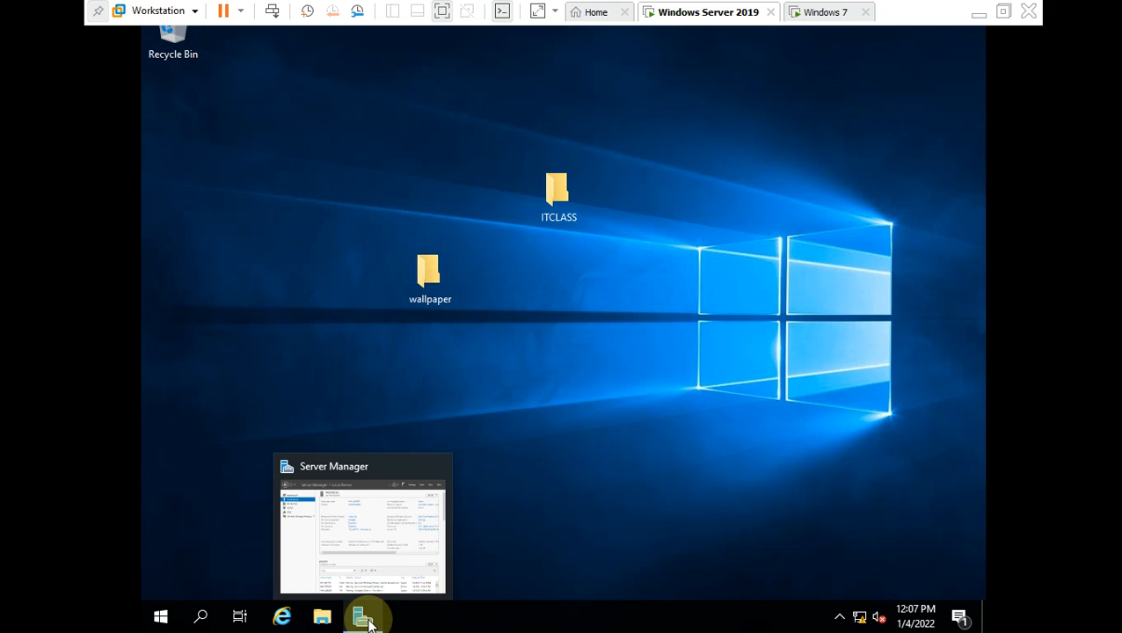
pyautogui.click(370, 621)
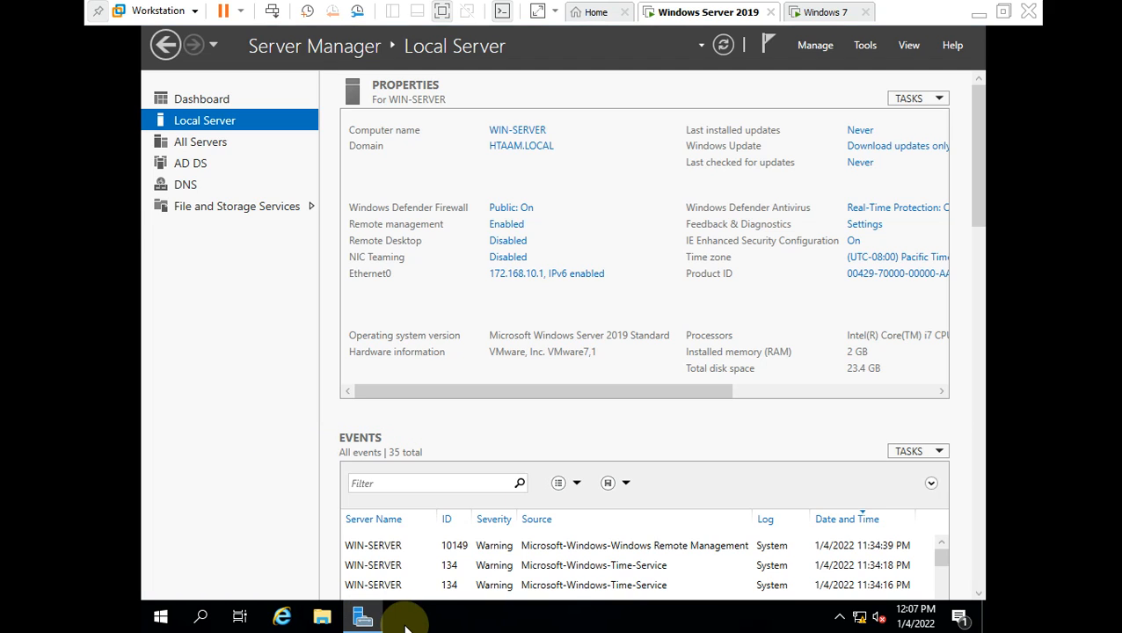
pyautogui.click(867, 49)
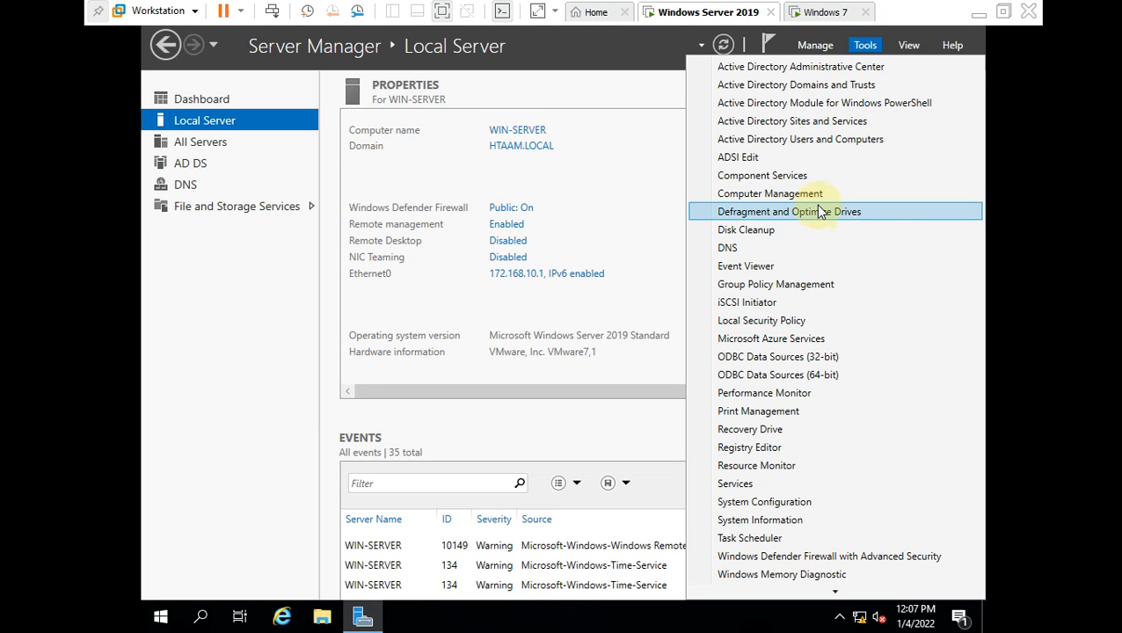
pyautogui.click(776, 285)
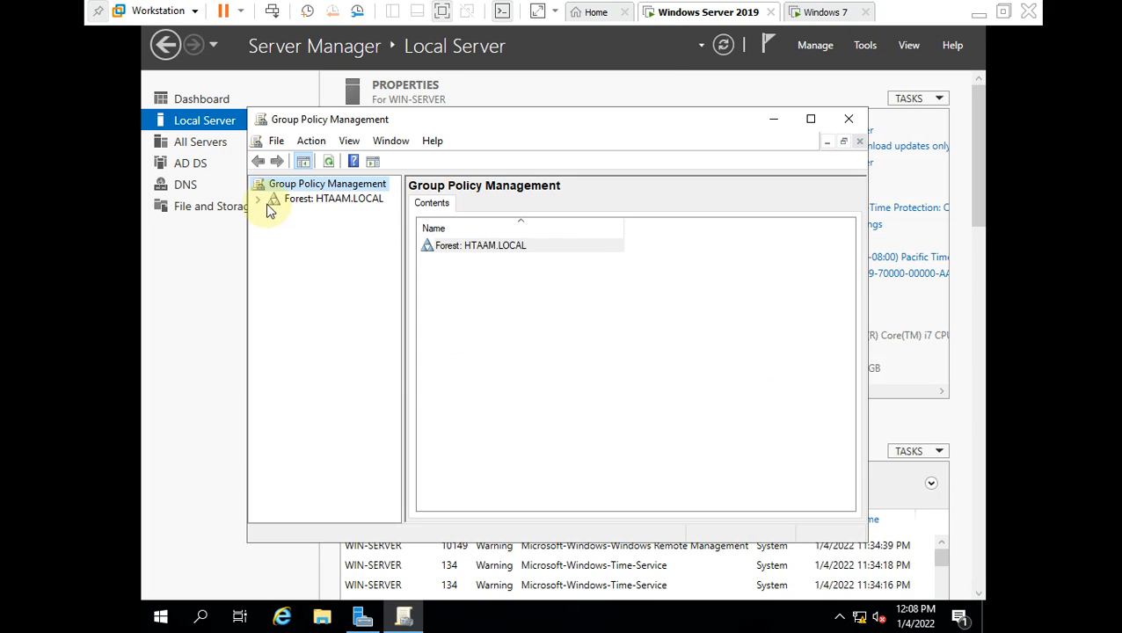
# Expand the forest and the HTAAM.LOCAL domain down to the contents of the BSITE organizational unit.
pyautogui.click(260, 201)
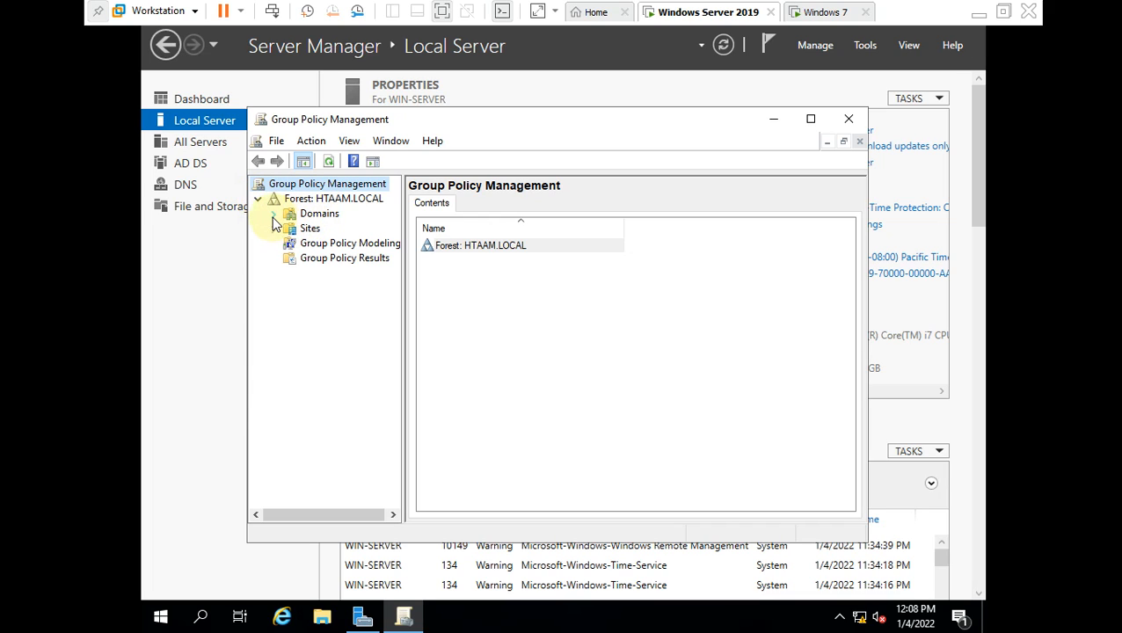
pyautogui.click(273, 215)
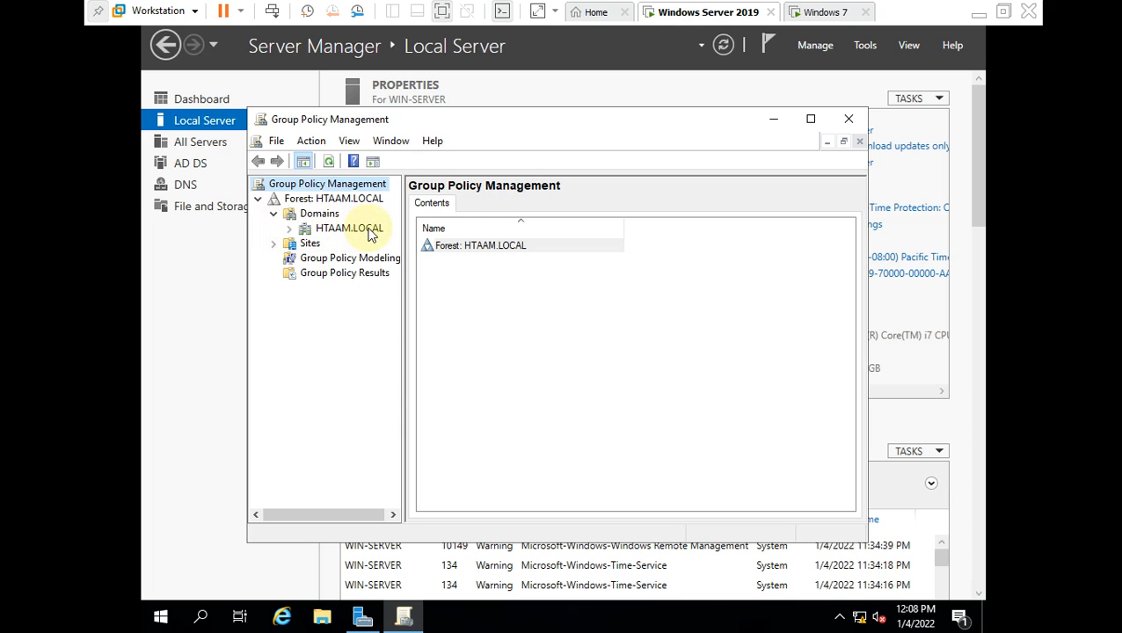
pyautogui.click(291, 229)
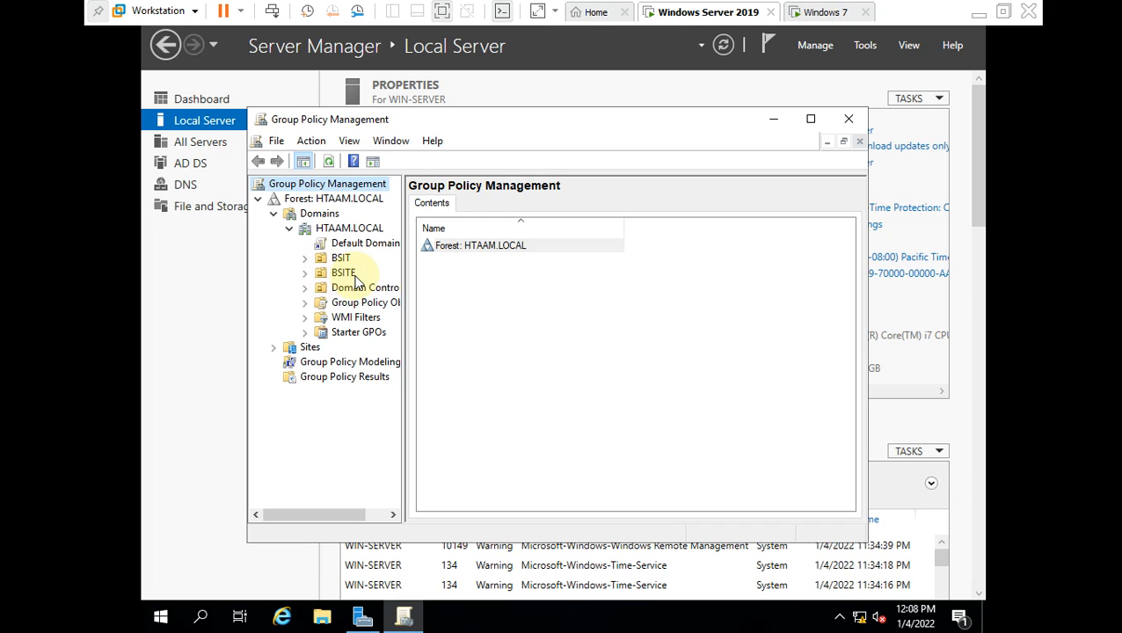
pyautogui.click(305, 273)
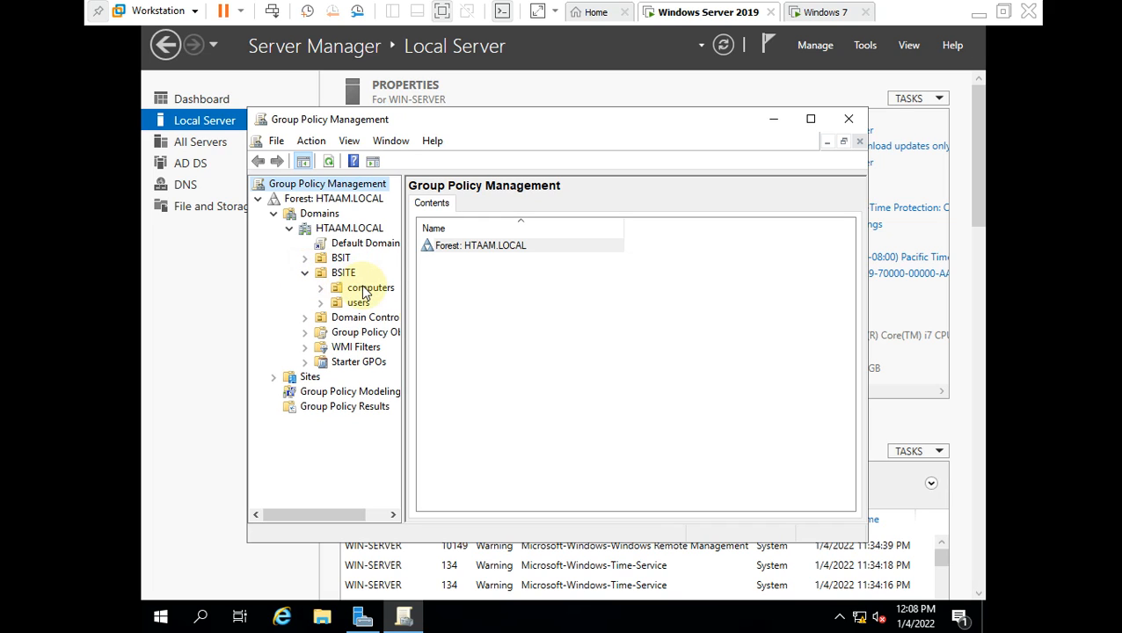
# Examine the linked policy objects of BSITE's computers and users organizational units.
pyautogui.click(366, 290)
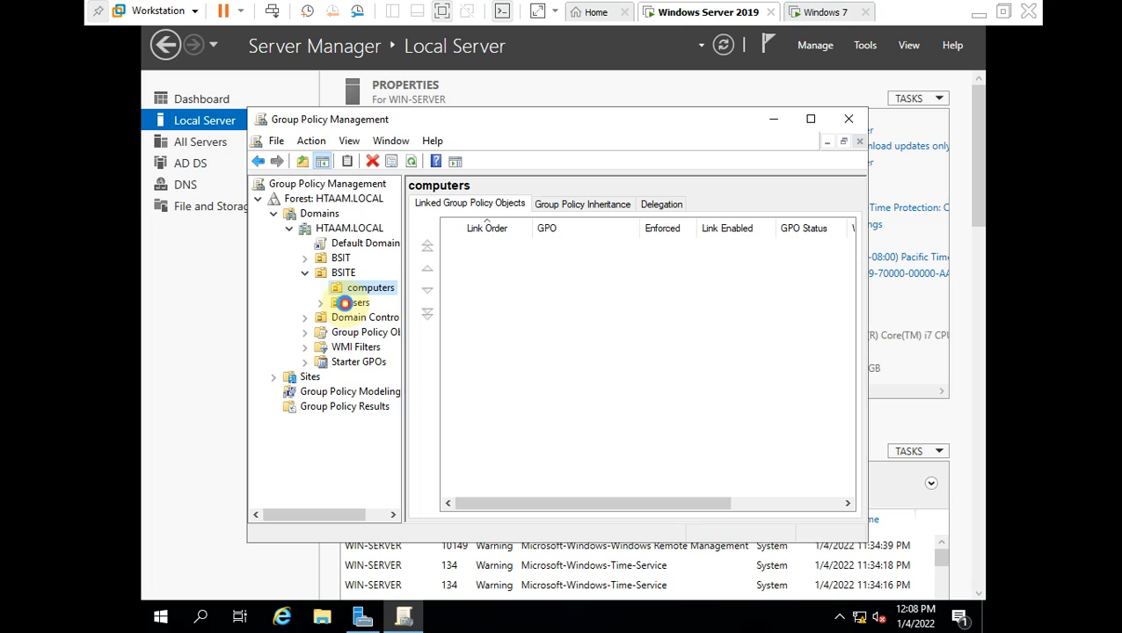
pyautogui.click(344, 302)
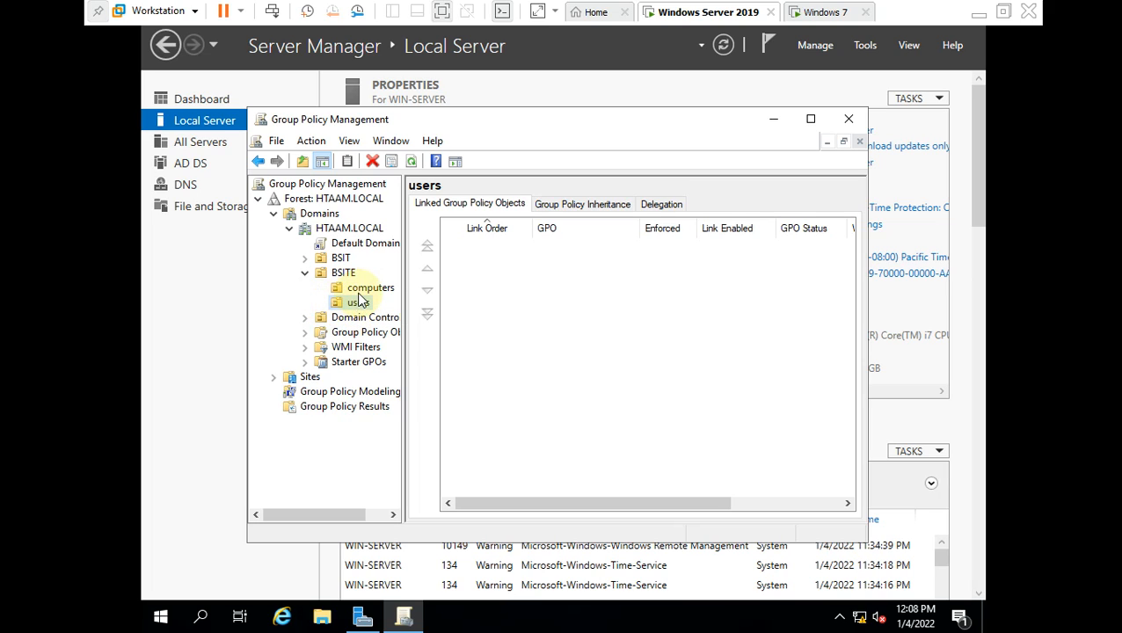
pyautogui.click(306, 274)
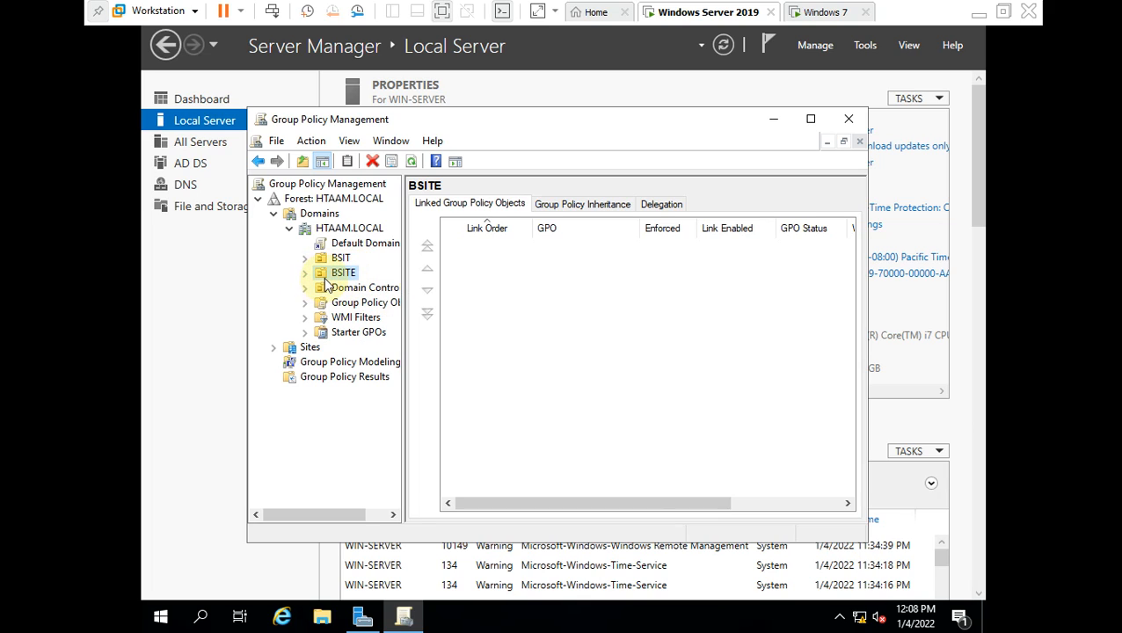
pyautogui.click(305, 274)
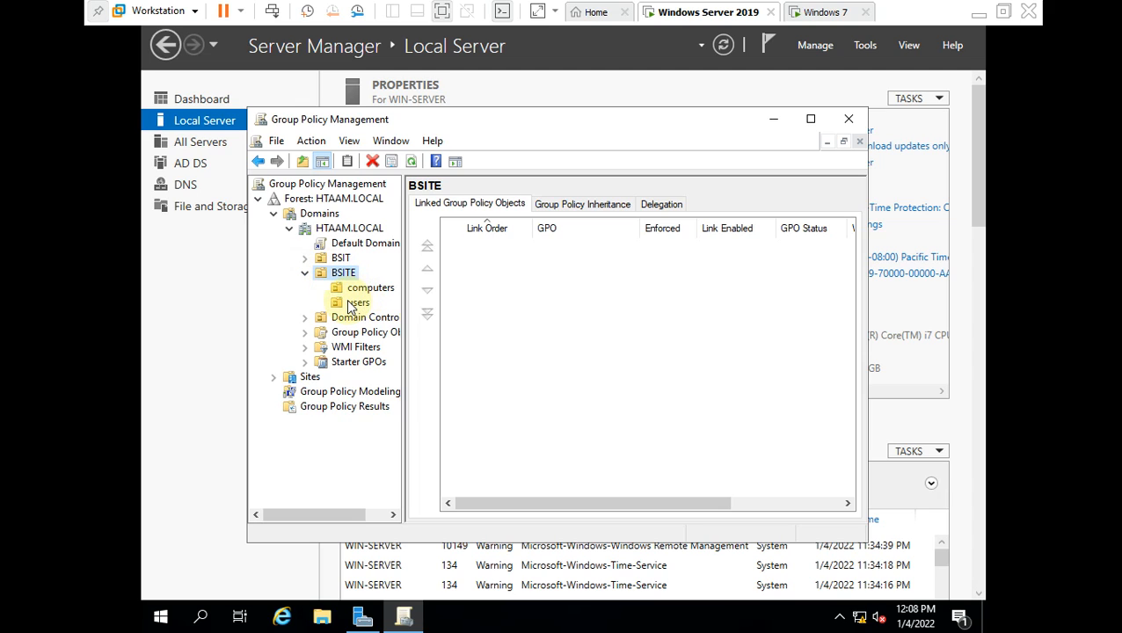
# Create a new GPO named wallpaper and link it to the users organizational unit under BSITE.
pyautogui.click(356, 304)
pyautogui.rightClick(351, 306)
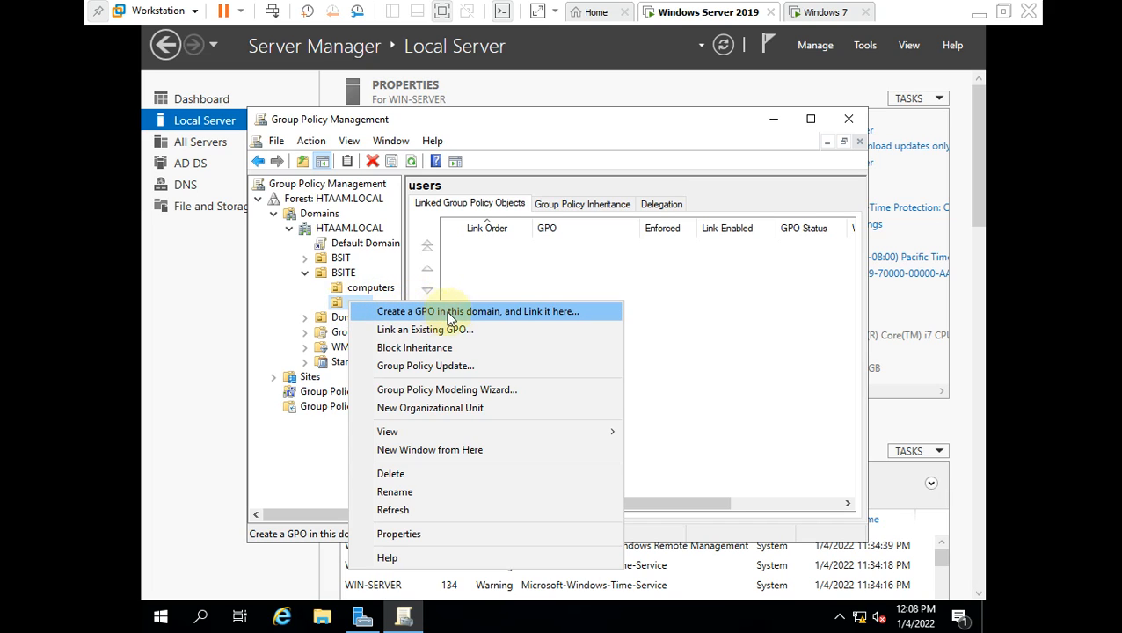
pyautogui.click(518, 314)
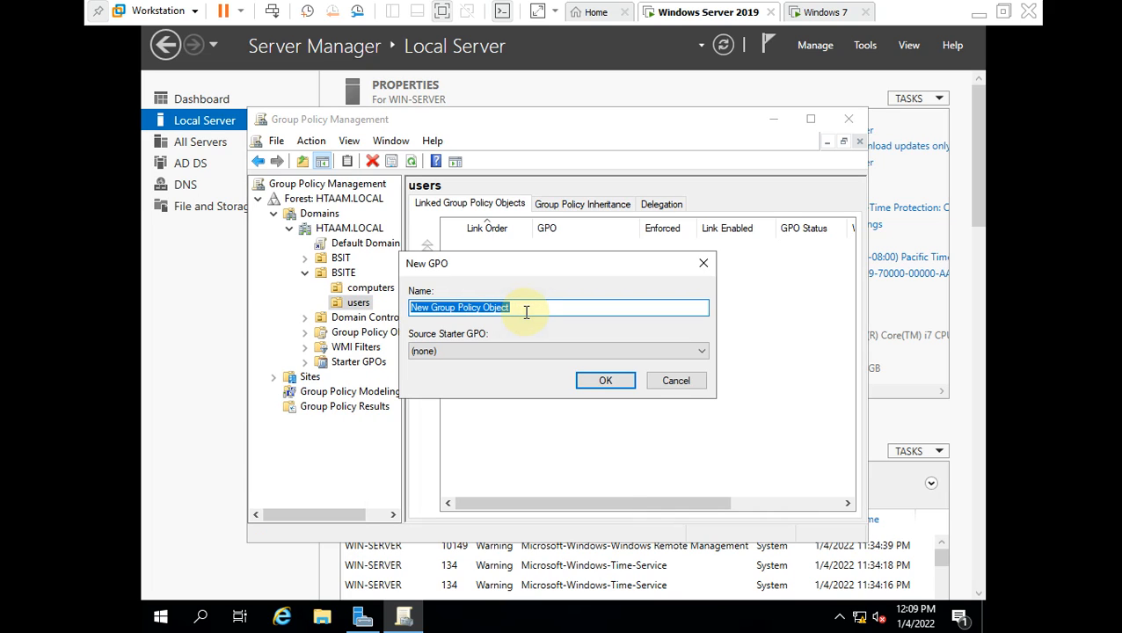
pyautogui.press('BackSpace')
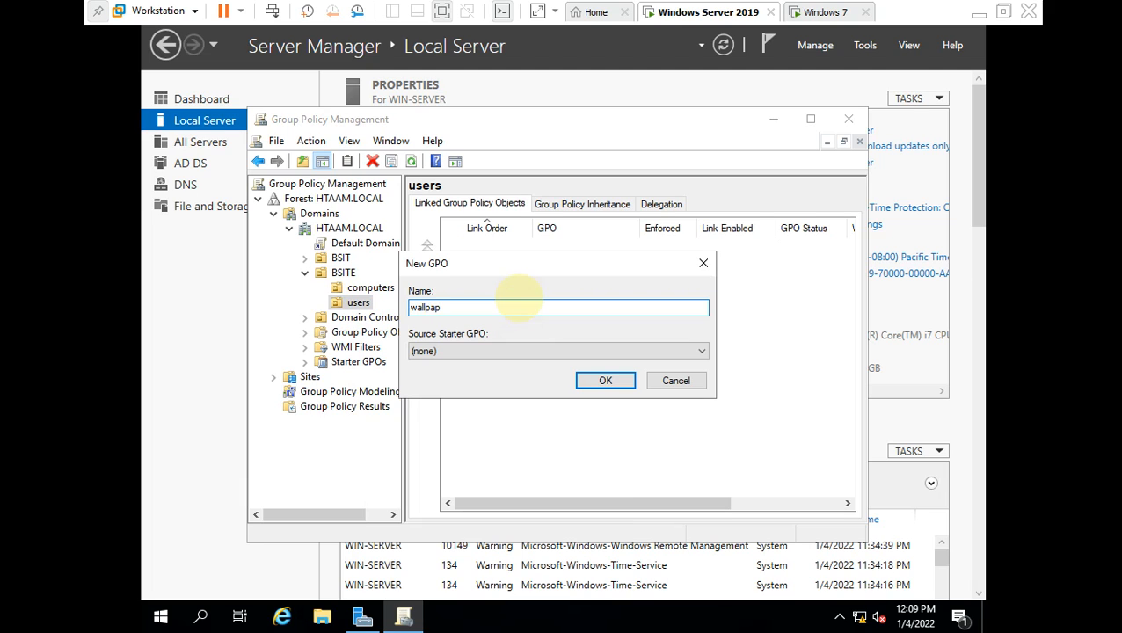
pyautogui.click(587, 384)
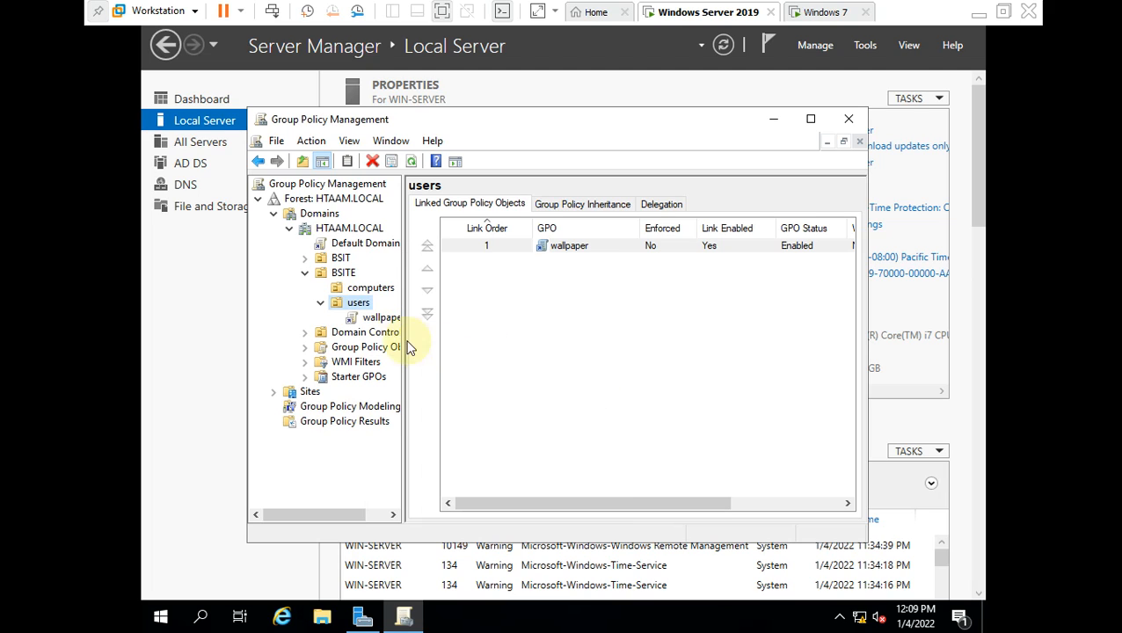
# Dismiss the link notice and open the wallpaper GPO for editing.
pyautogui.click(372, 318)
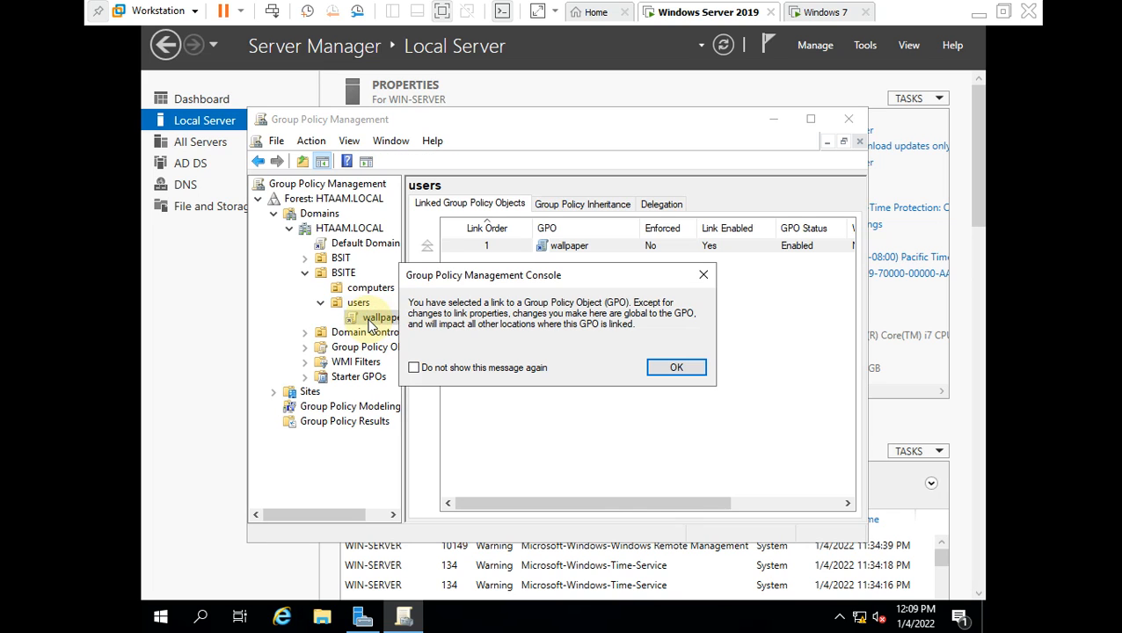
pyautogui.click(673, 370)
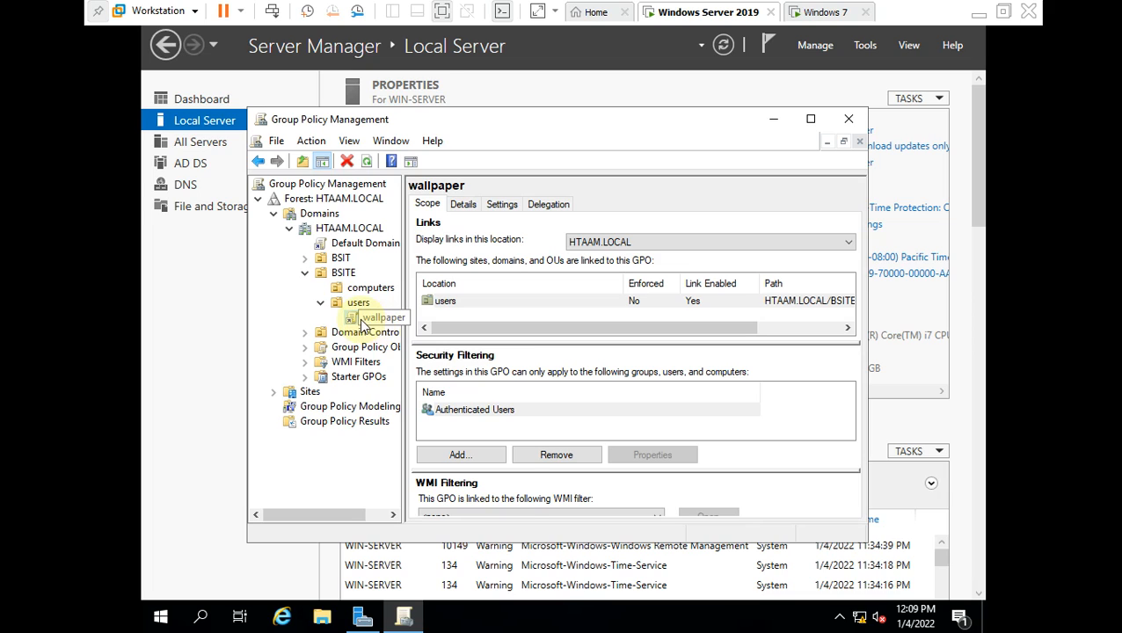
pyautogui.rightClick(361, 322)
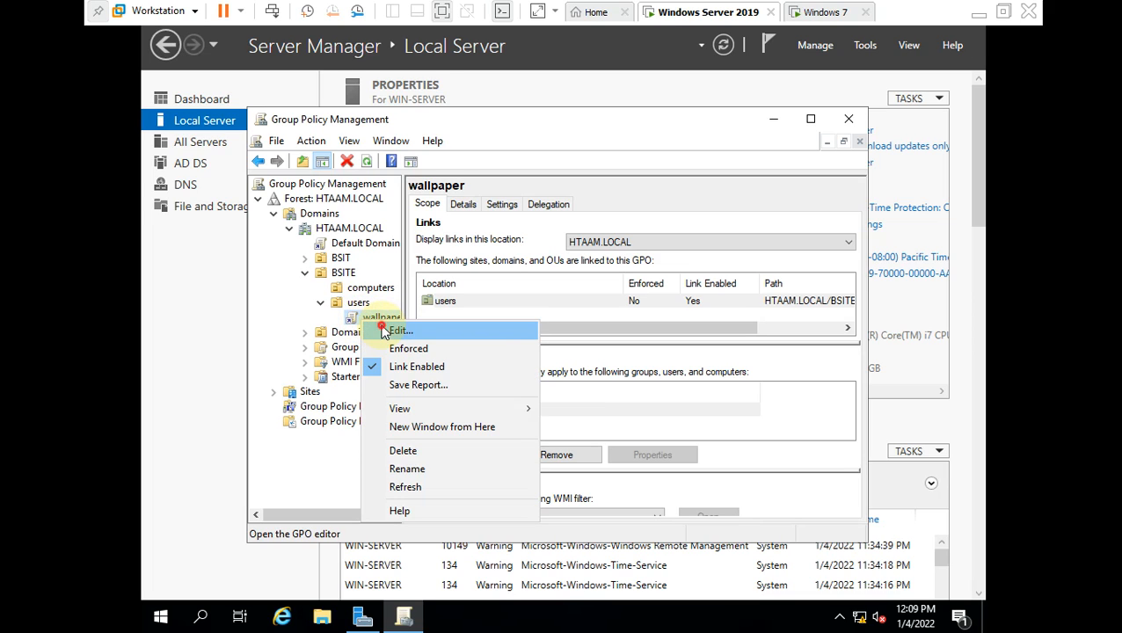
pyautogui.click(397, 330)
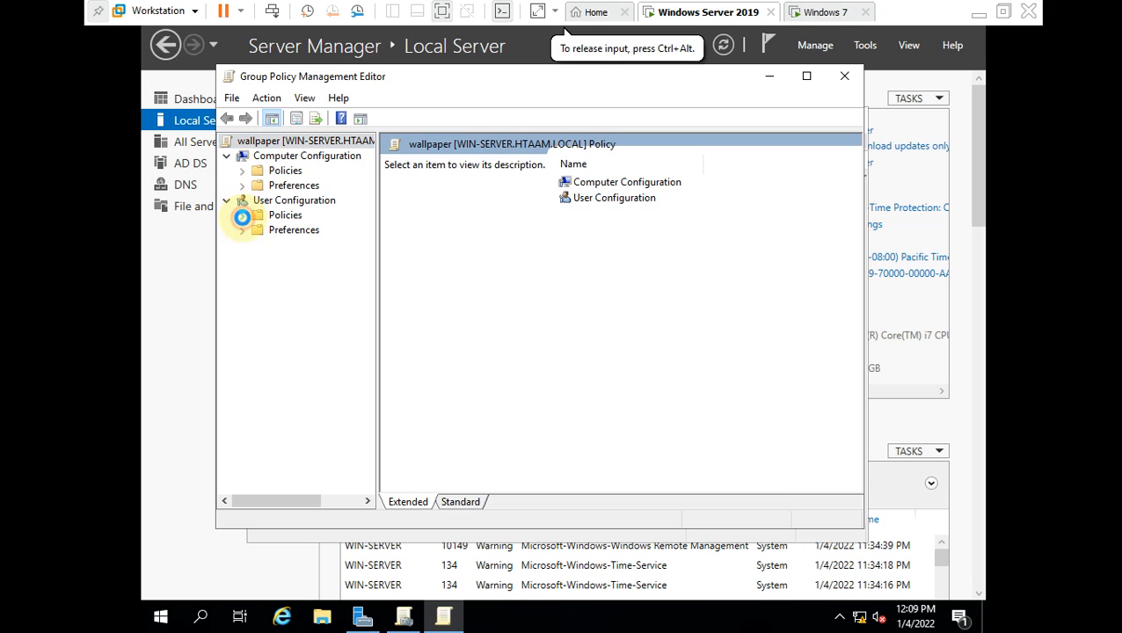
# Under User Configuration policies, go to Administrative Templates, Desktop, and show the settings of its Desktop subfolder.
pyautogui.click(242, 216)
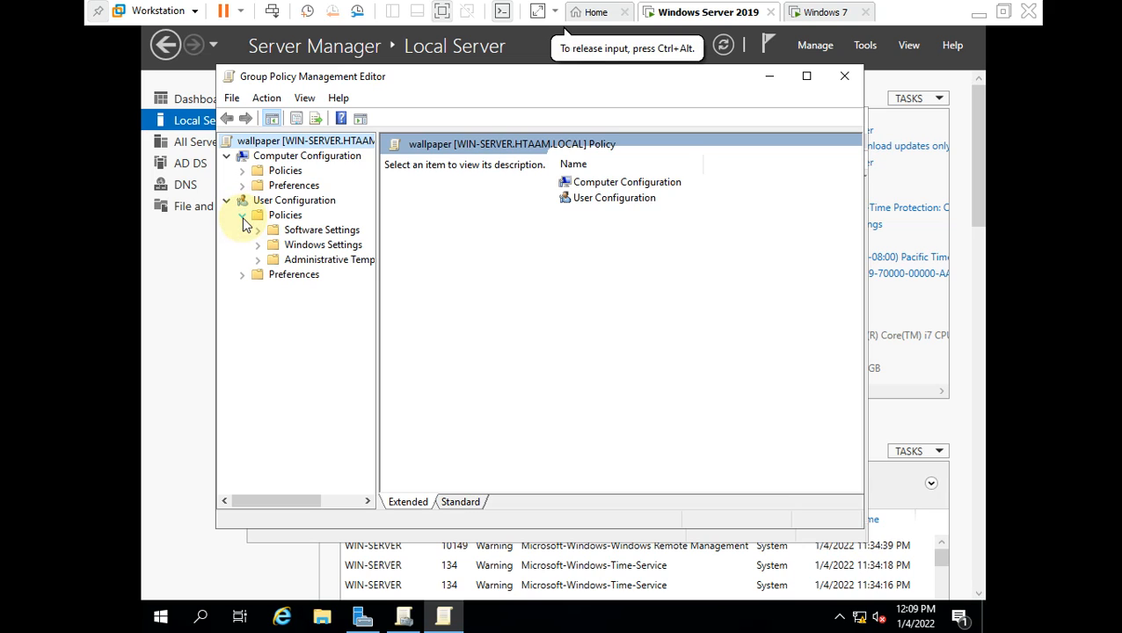
pyautogui.click(259, 260)
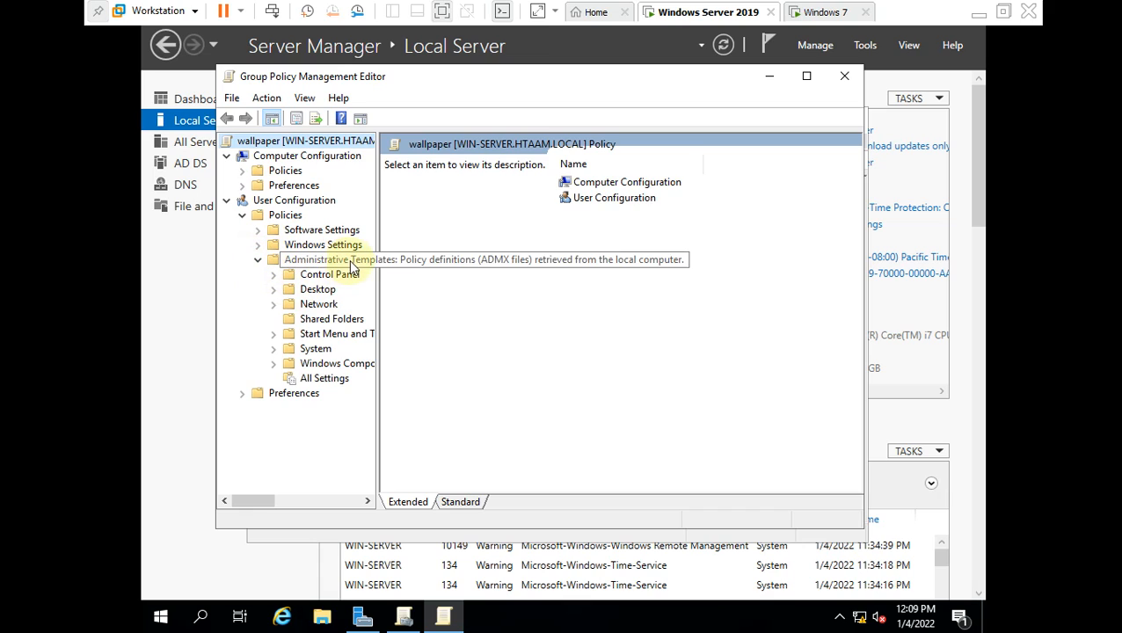
pyautogui.click(274, 290)
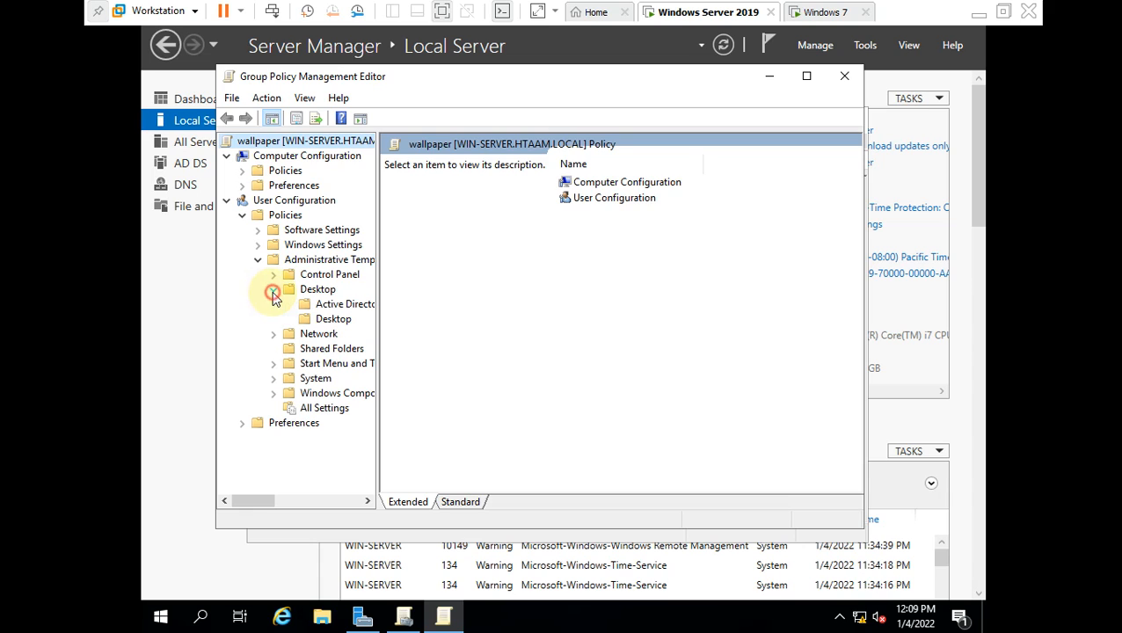
pyautogui.click(336, 319)
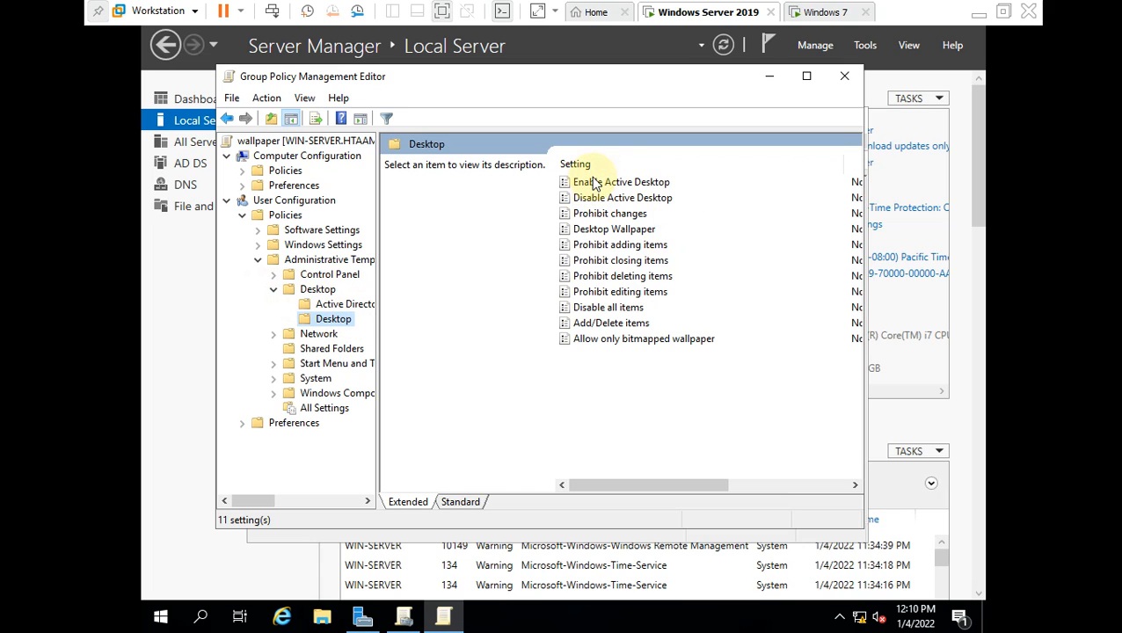
# Enable the Desktop Wallpaper setting and enter \\WIN-SERVER\ as the start of the wallpaper path.
pyautogui.click(588, 231)
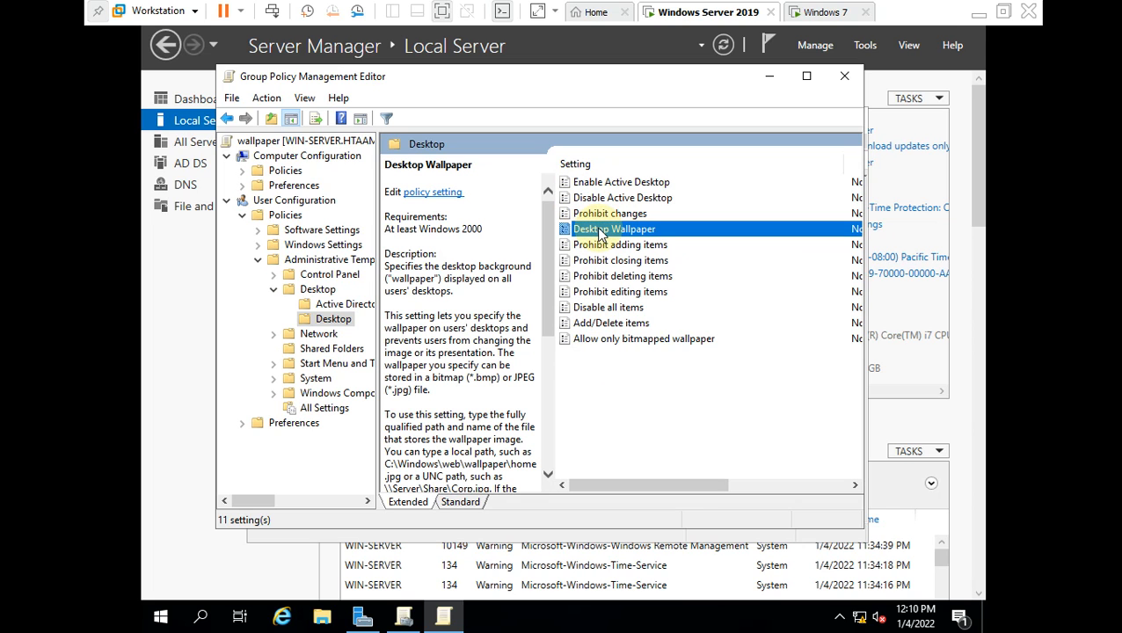
pyautogui.doubleClick(600, 231)
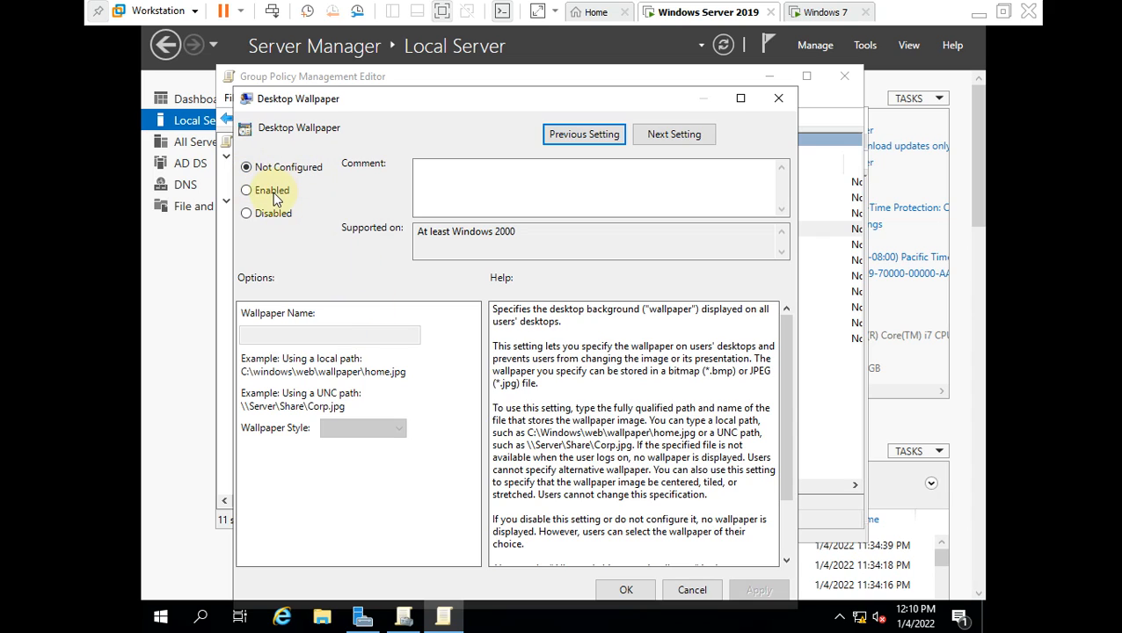
pyautogui.click(260, 196)
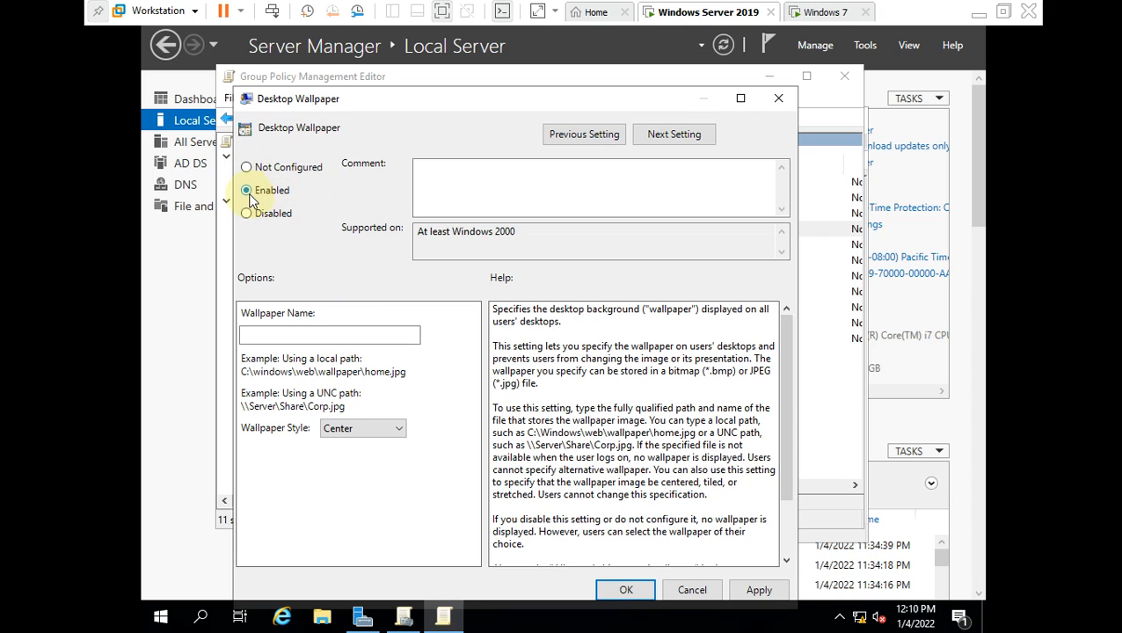
pyautogui.click(282, 333)
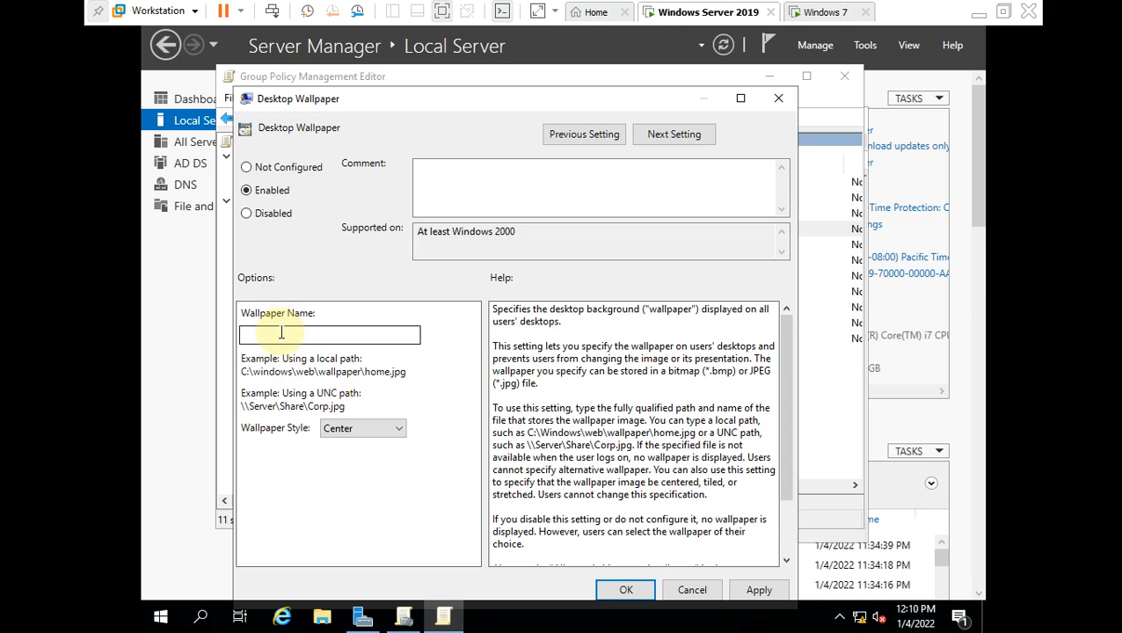
pyautogui.click(282, 332)
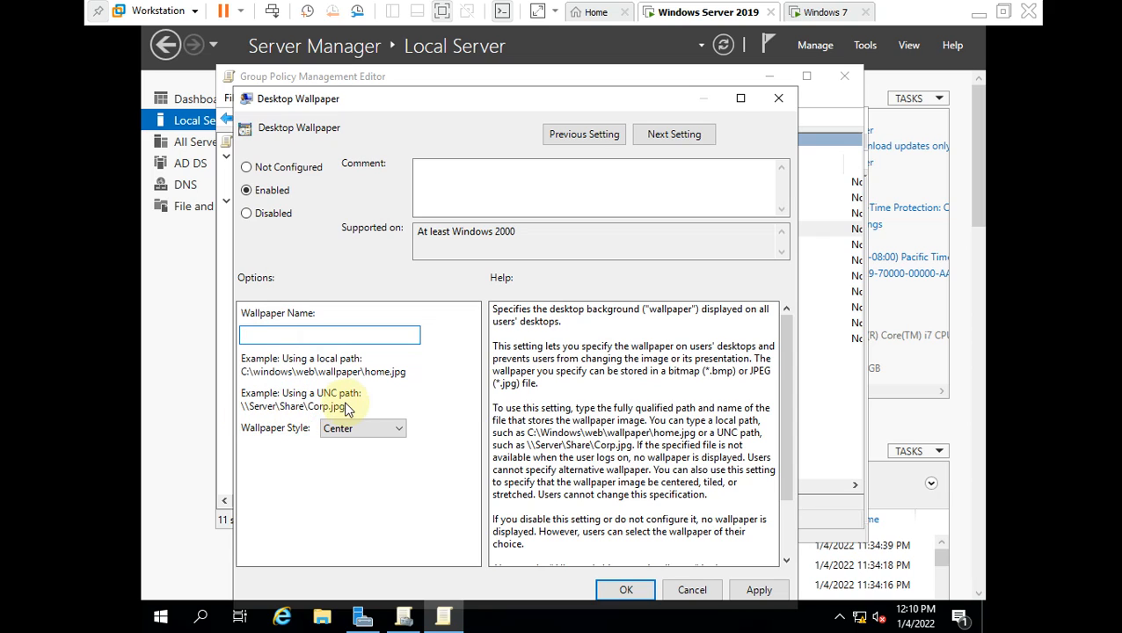
pyautogui.click(267, 335)
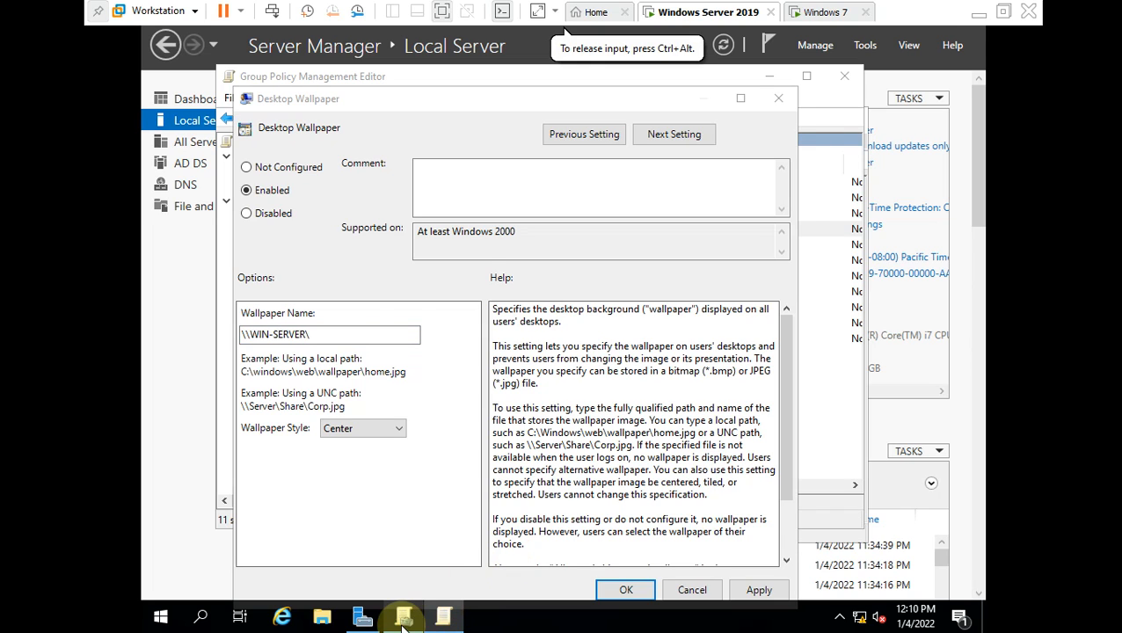
# Look up the image folder on the desktop in File Explorer and extend the wallpaper path to \\WIN-SERVER\wallpaper\.
pyautogui.click(359, 620)
pyautogui.click(324, 621)
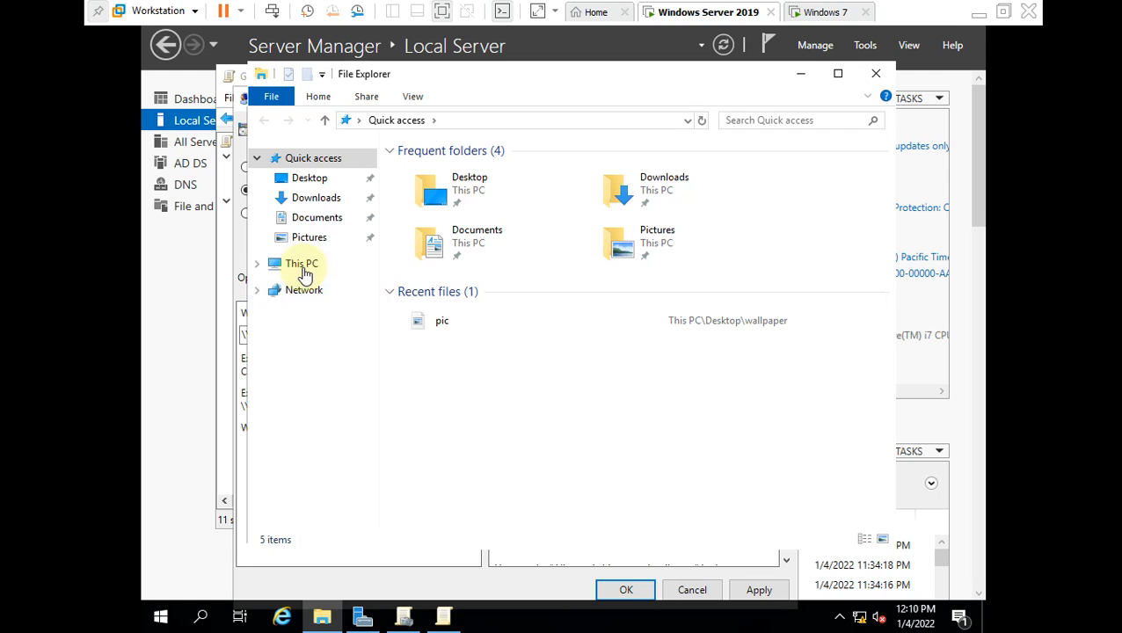
pyautogui.click(315, 178)
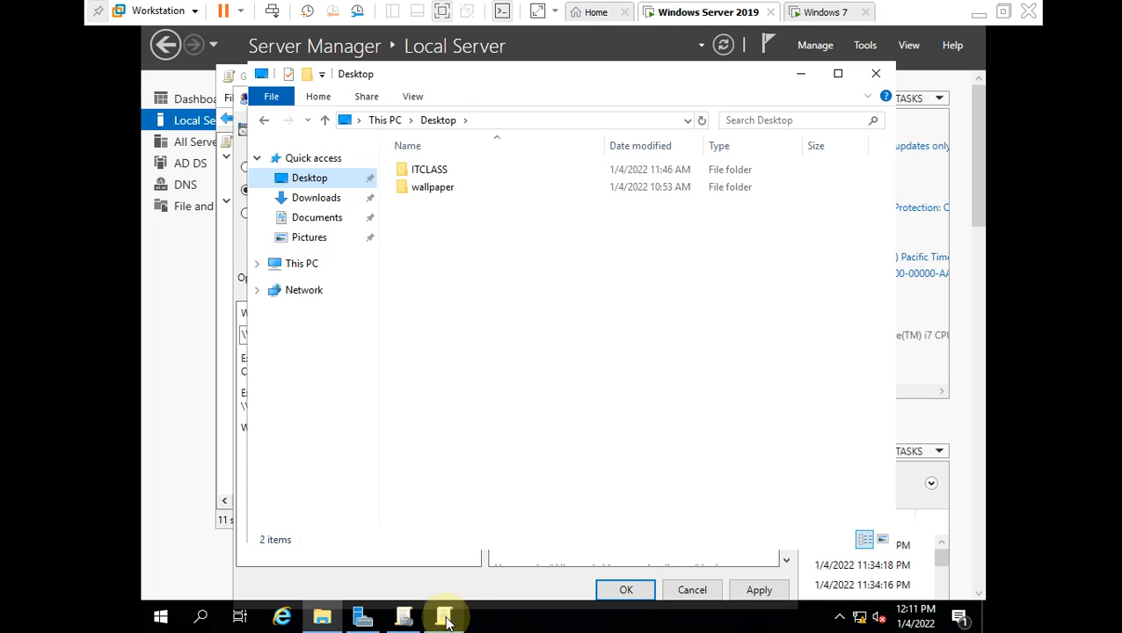
pyautogui.moveTo(443, 616)
pyautogui.click(431, 557)
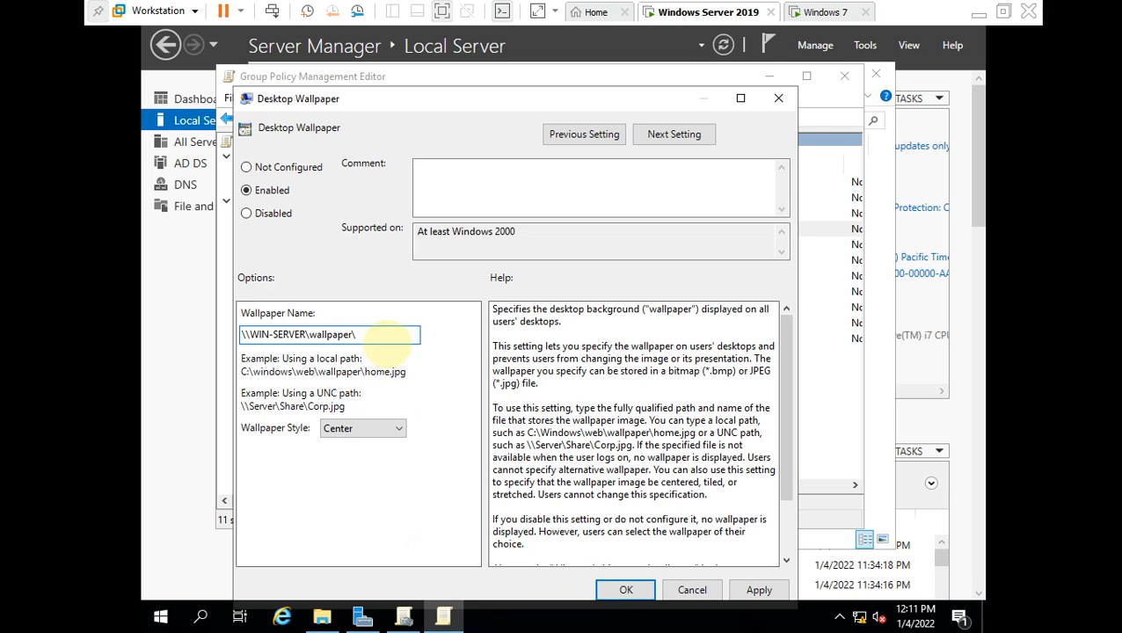
# Switch to File Explorer and open the desktop's wallpaper folder to check the image's file name.
pyautogui.click(333, 622)
pyautogui.click(419, 193)
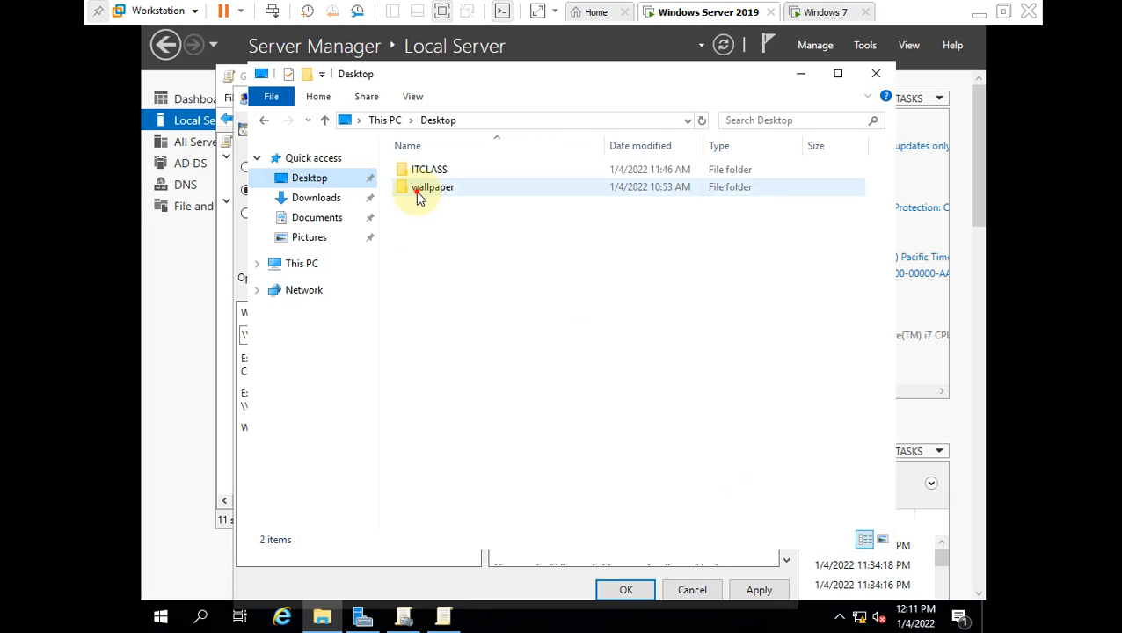
pyautogui.doubleClick(419, 194)
pyautogui.click(424, 177)
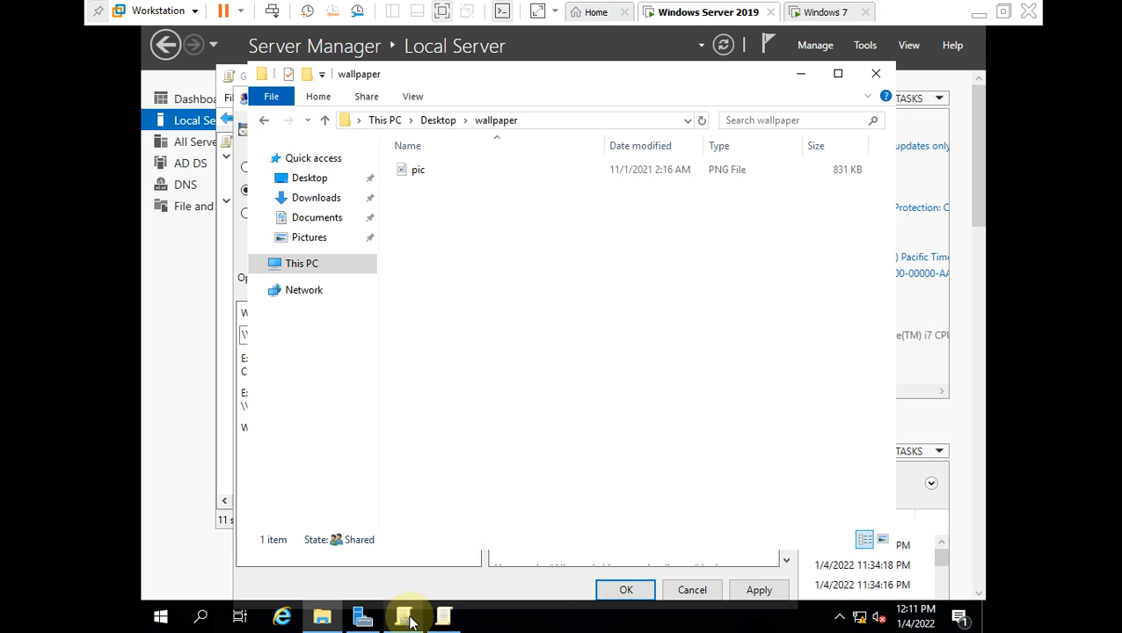
# Return to the Desktop Wallpaper setting, complete the wallpaper path as \\WIN-SERVER\wallpaper\pic.png and set the wallpaper style to Fit.
pyautogui.moveTo(405, 617)
pyautogui.click(426, 545)
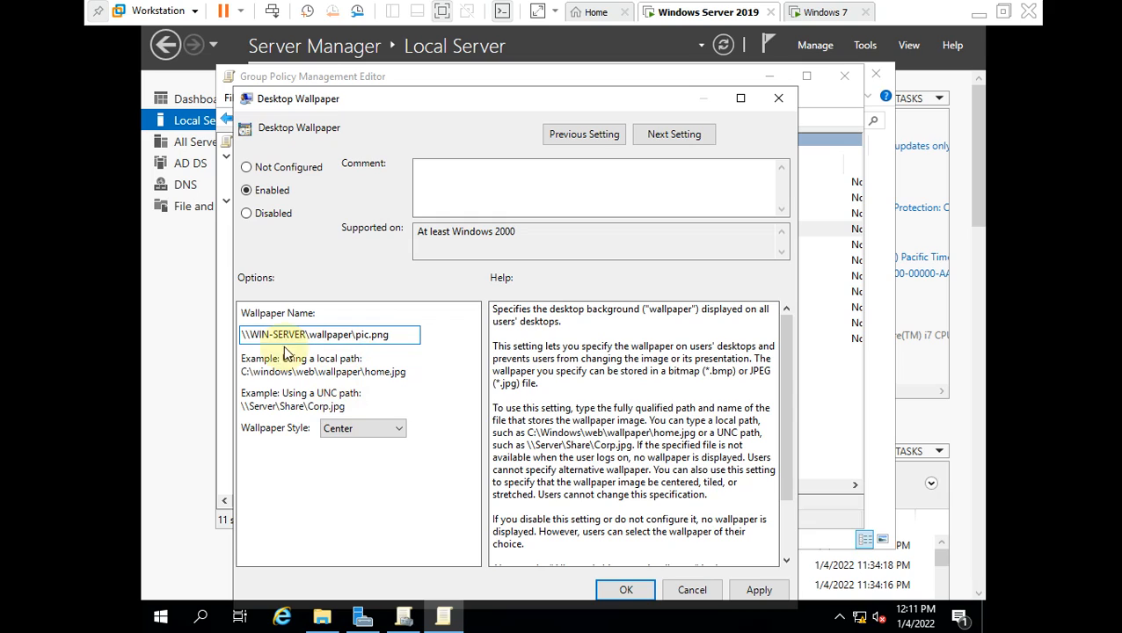
pyautogui.click(392, 429)
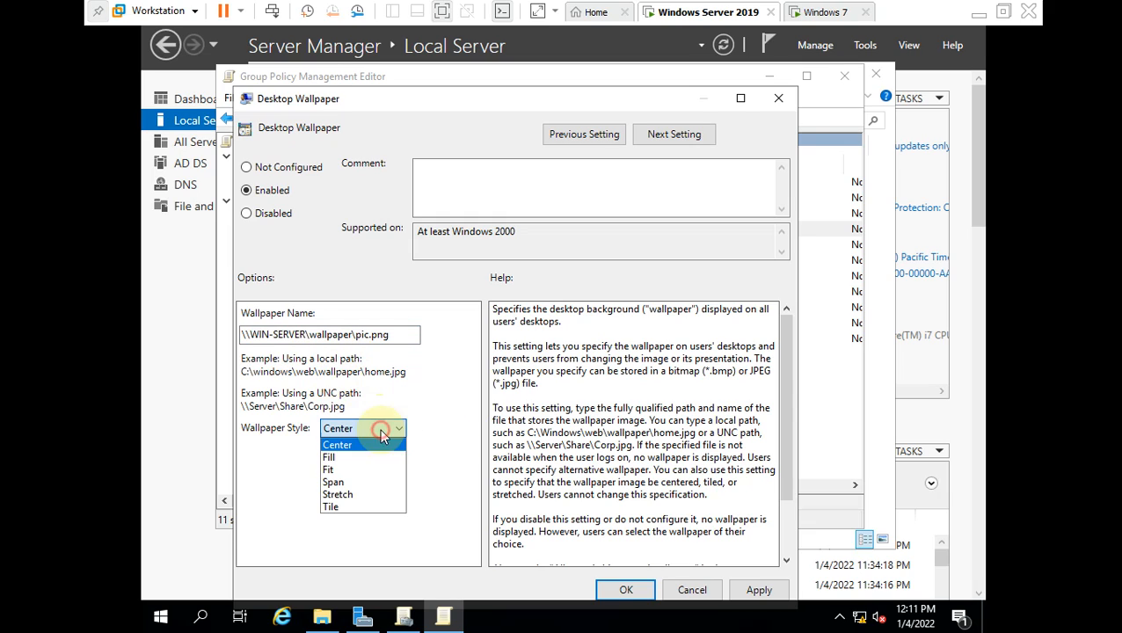
pyautogui.click(344, 472)
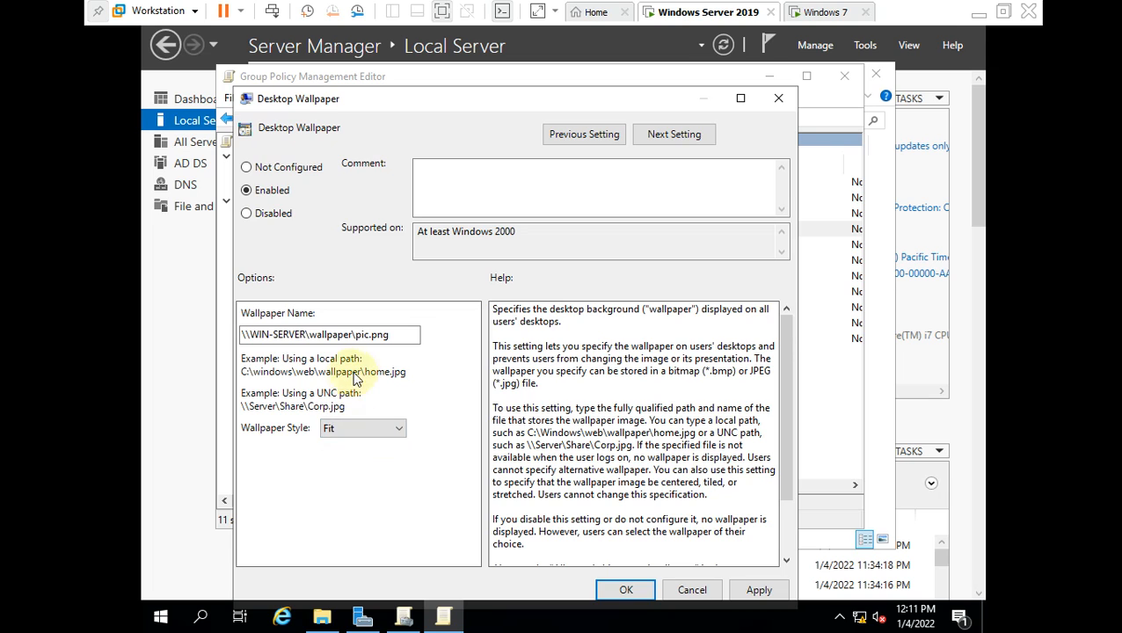
# Apply and confirm the Desktop Wallpaper setting, and close the policy editor and the File Explorer window.
pyautogui.click(760, 596)
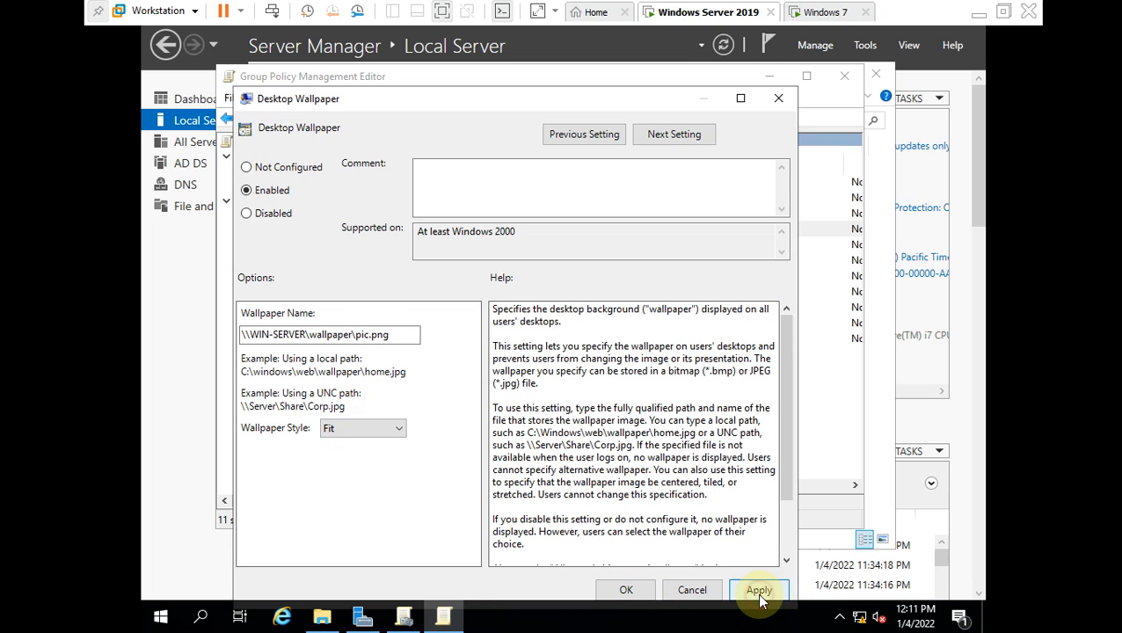
pyautogui.click(626, 591)
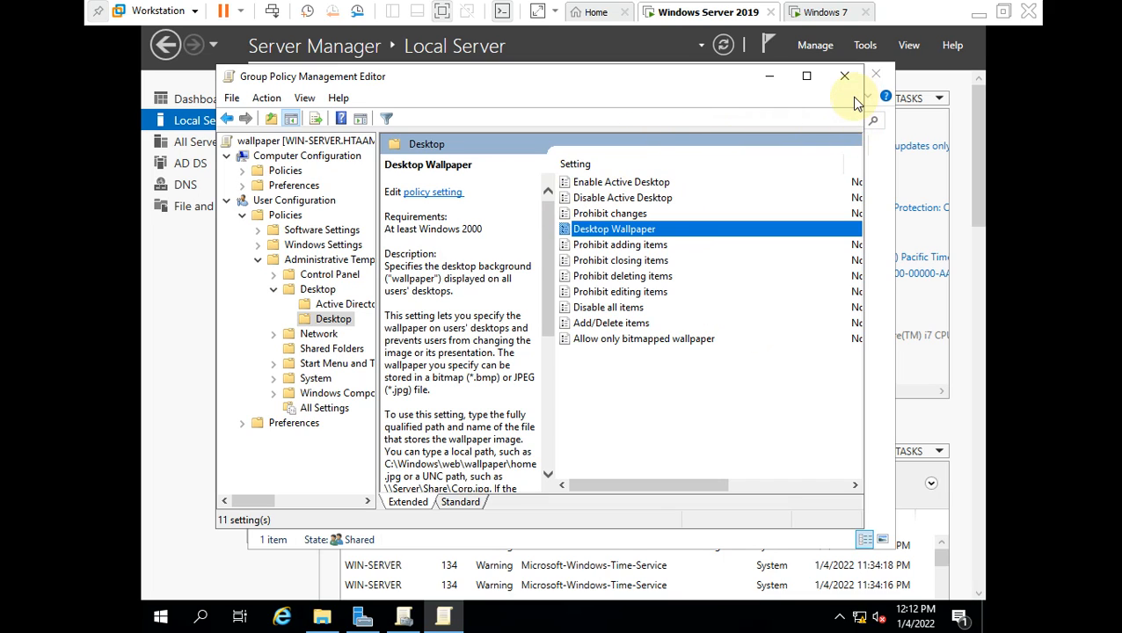
pyautogui.click(845, 76)
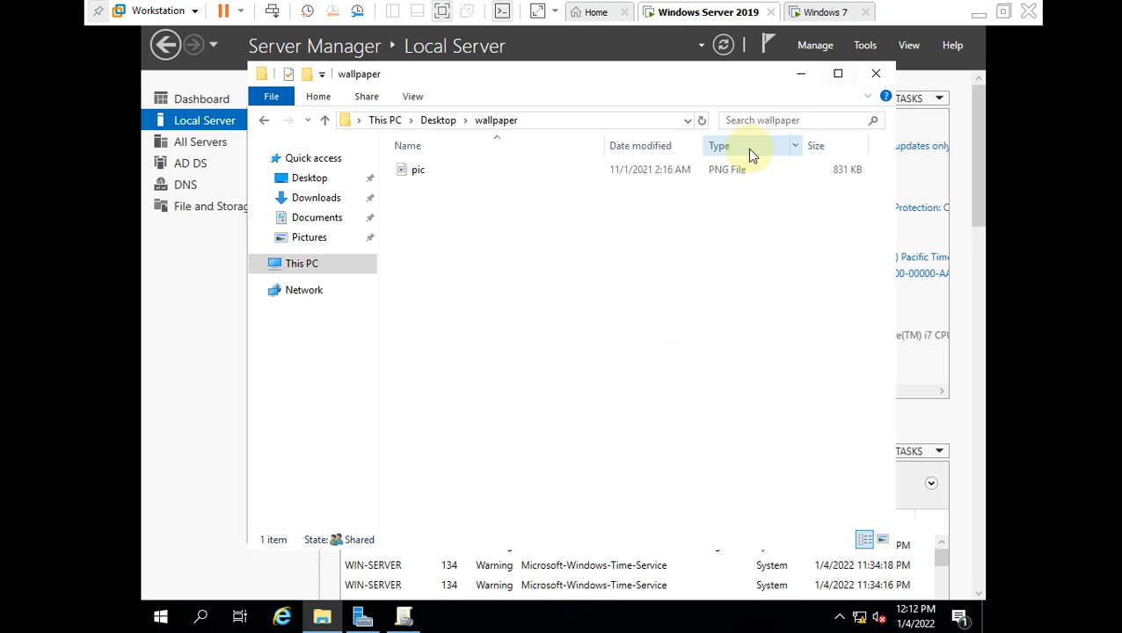
pyautogui.click(875, 74)
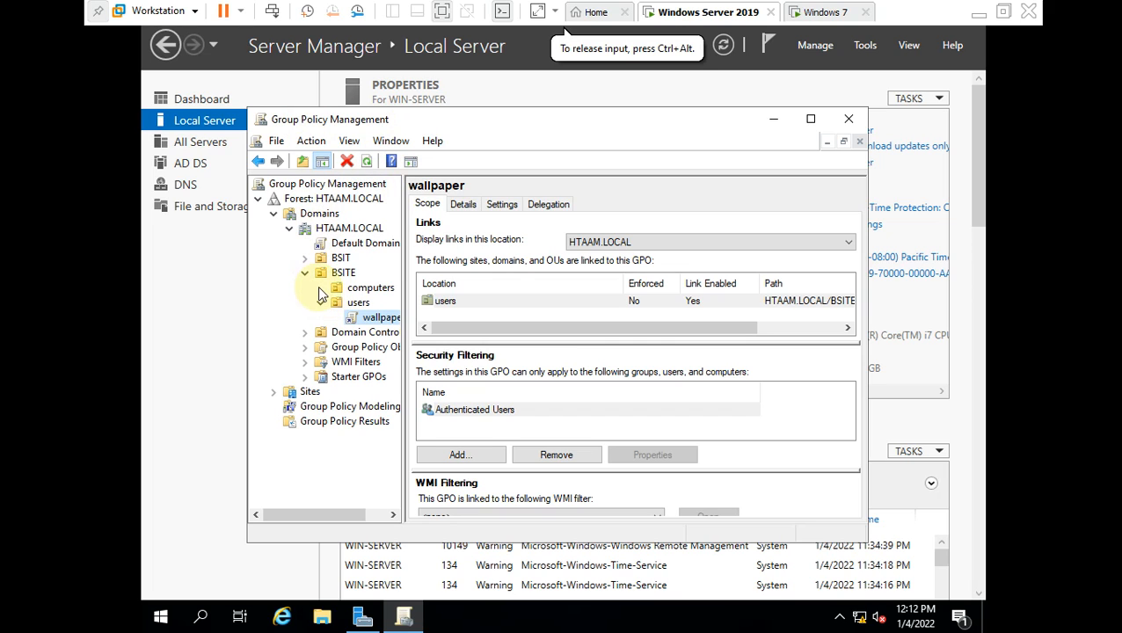
# Create a new GPO named power, linked to the computers organizational unit under BSITE.
pyautogui.click(360, 289)
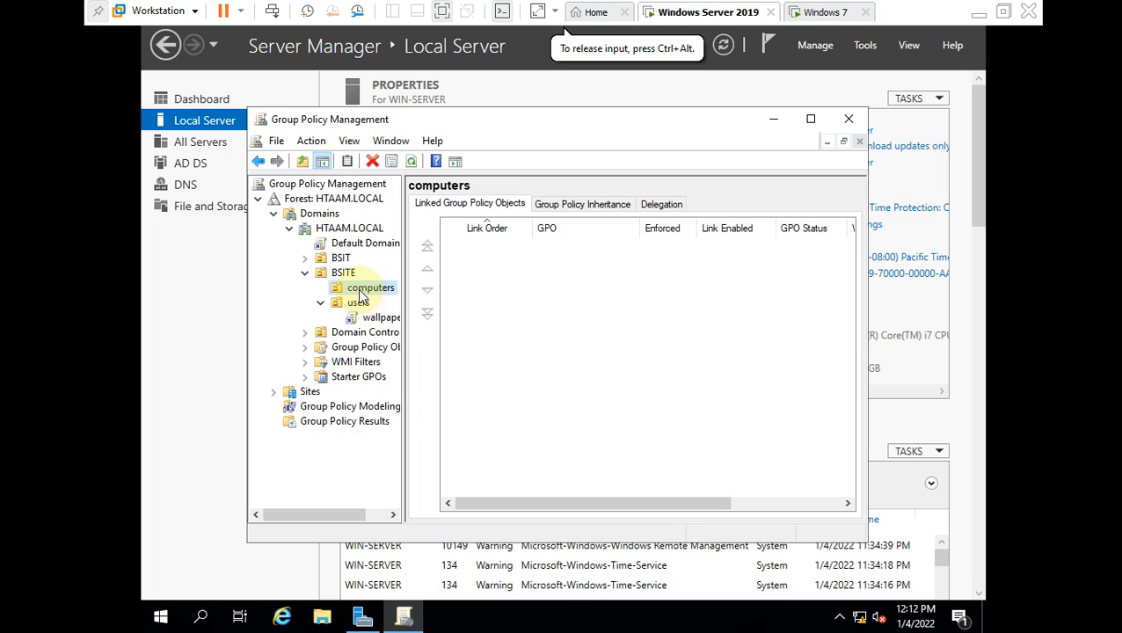
pyautogui.rightClick(360, 290)
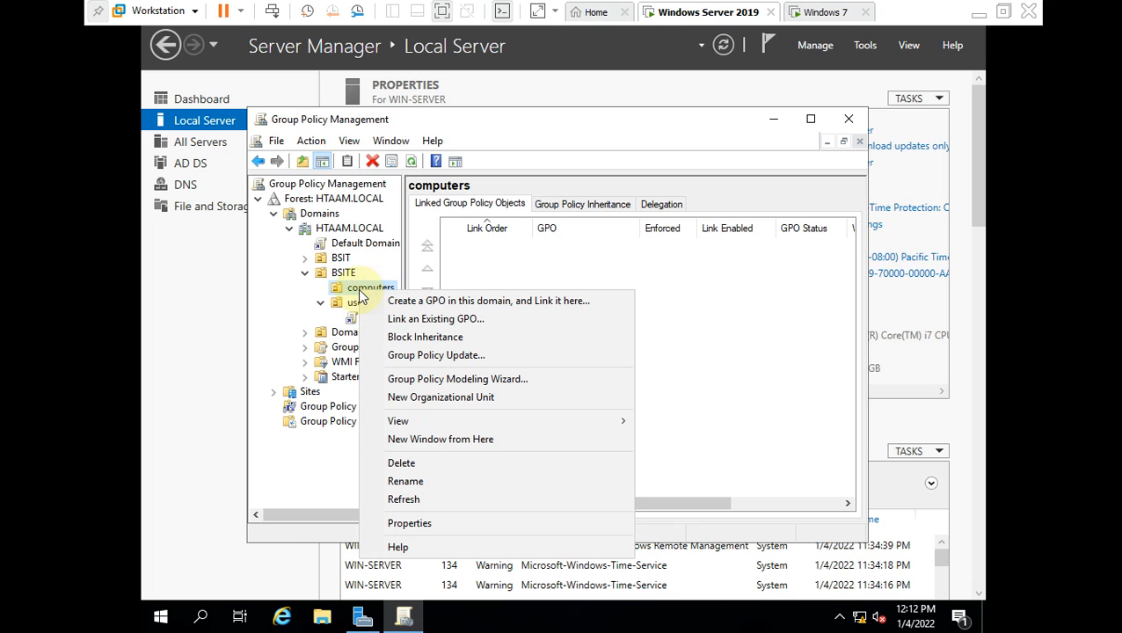
pyautogui.click(408, 302)
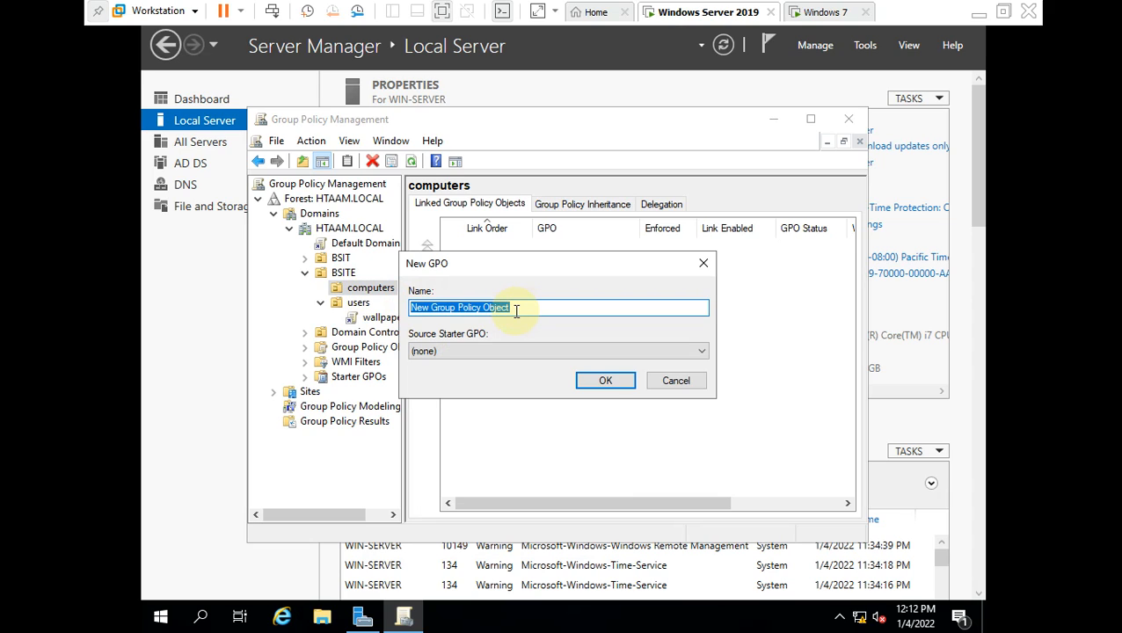
pyautogui.write('power')
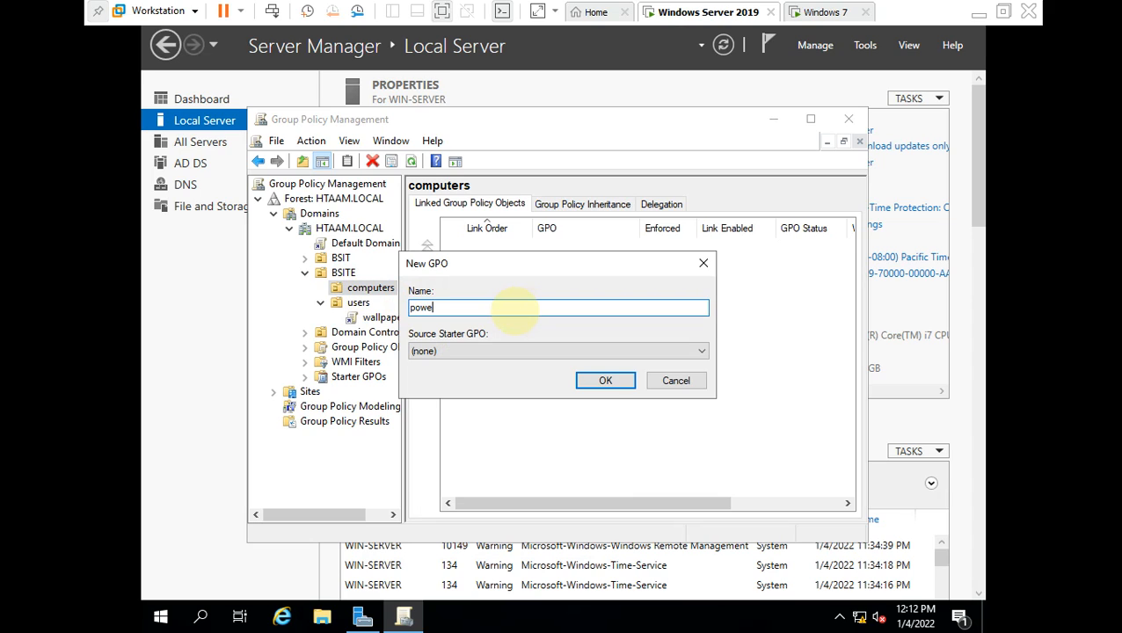
pyautogui.click(594, 384)
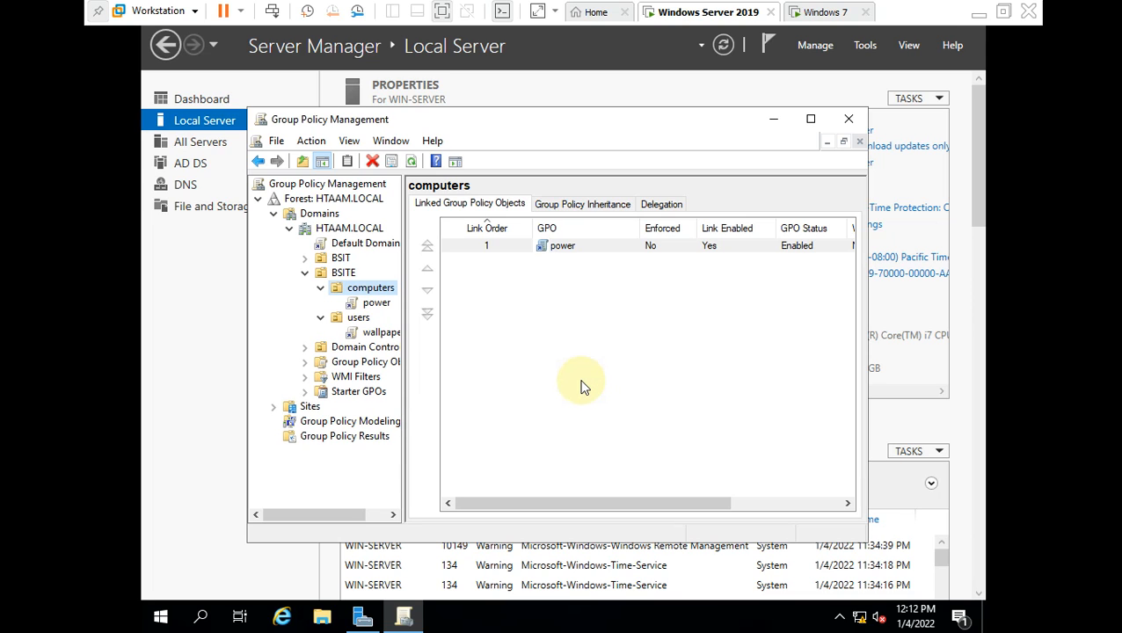
# Select the power GPO link under computers, acknowledge the notice and open the GPO for editing.
pyautogui.click(373, 305)
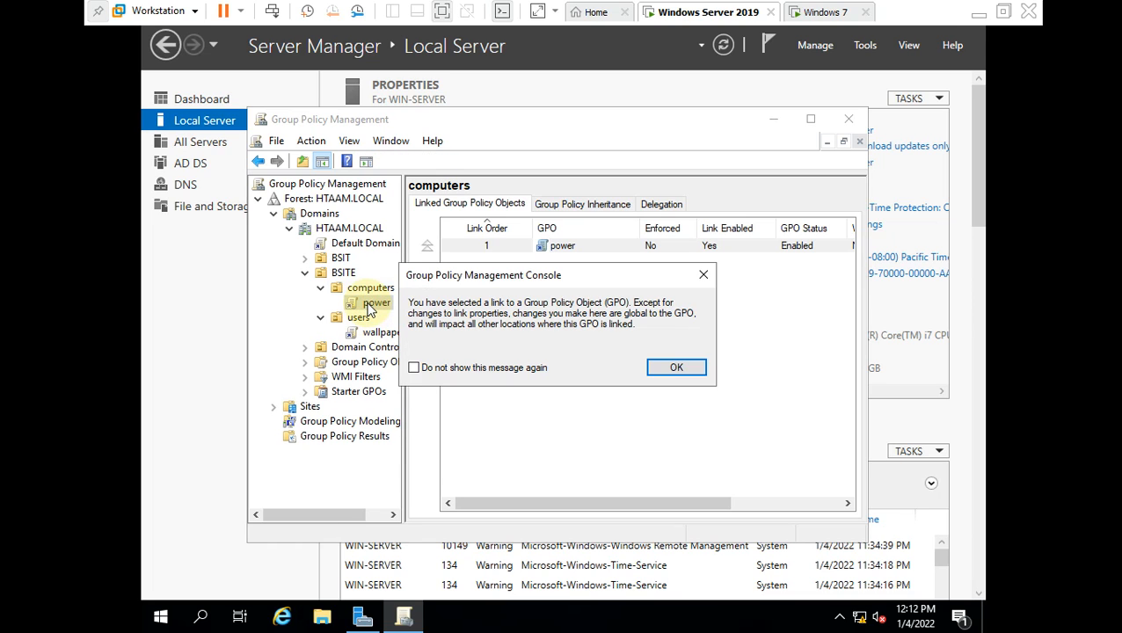
pyautogui.click(685, 368)
pyautogui.rightClick(376, 304)
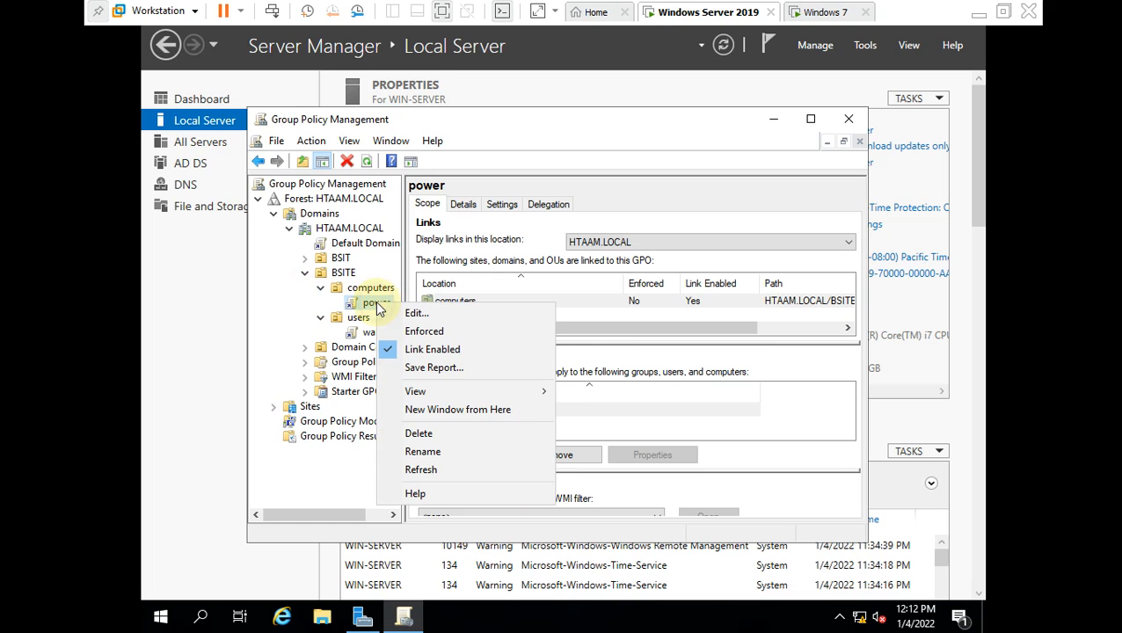
pyautogui.click(419, 314)
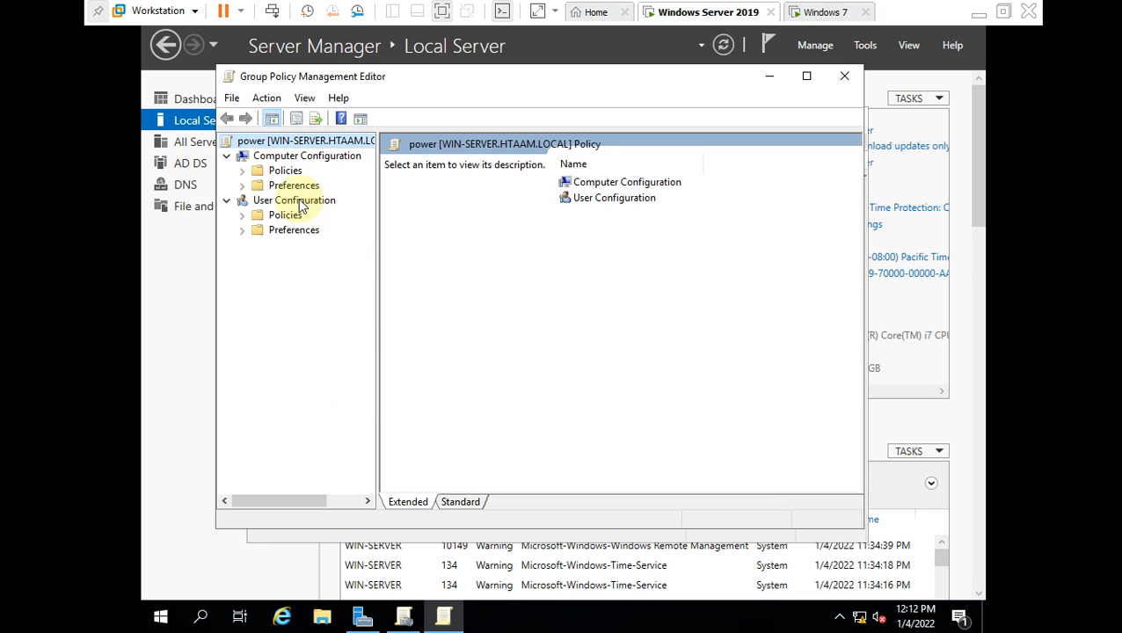
# Browse the Windows Settings, Administrative Templates, Control Panel and Preferences folders under Computer Configuration for power settings.
pyautogui.click(243, 171)
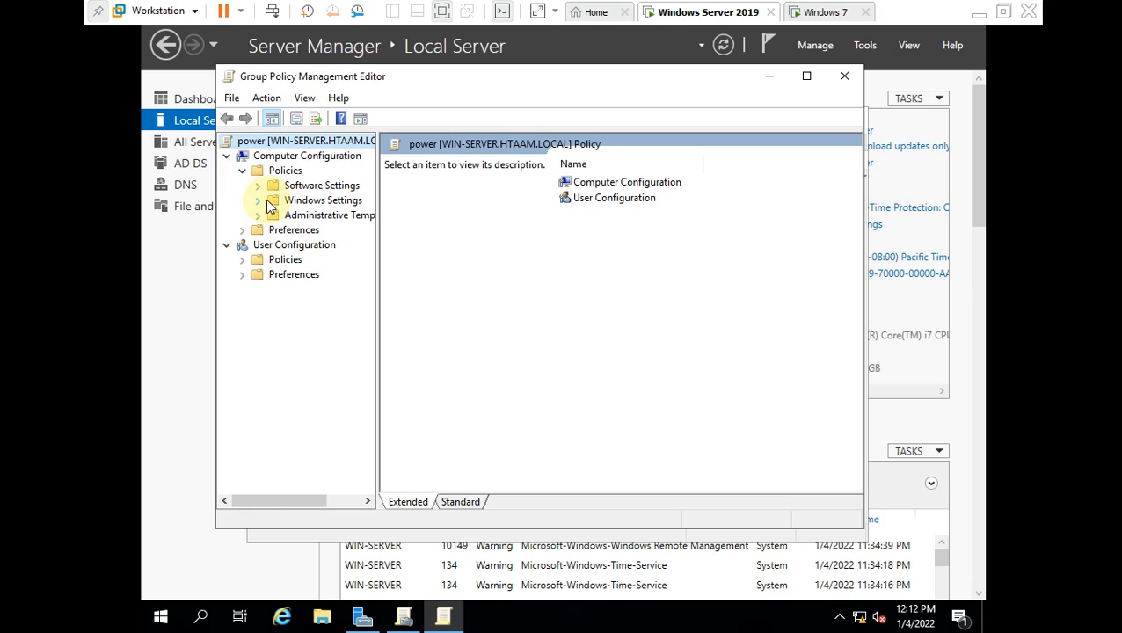
pyautogui.click(260, 200)
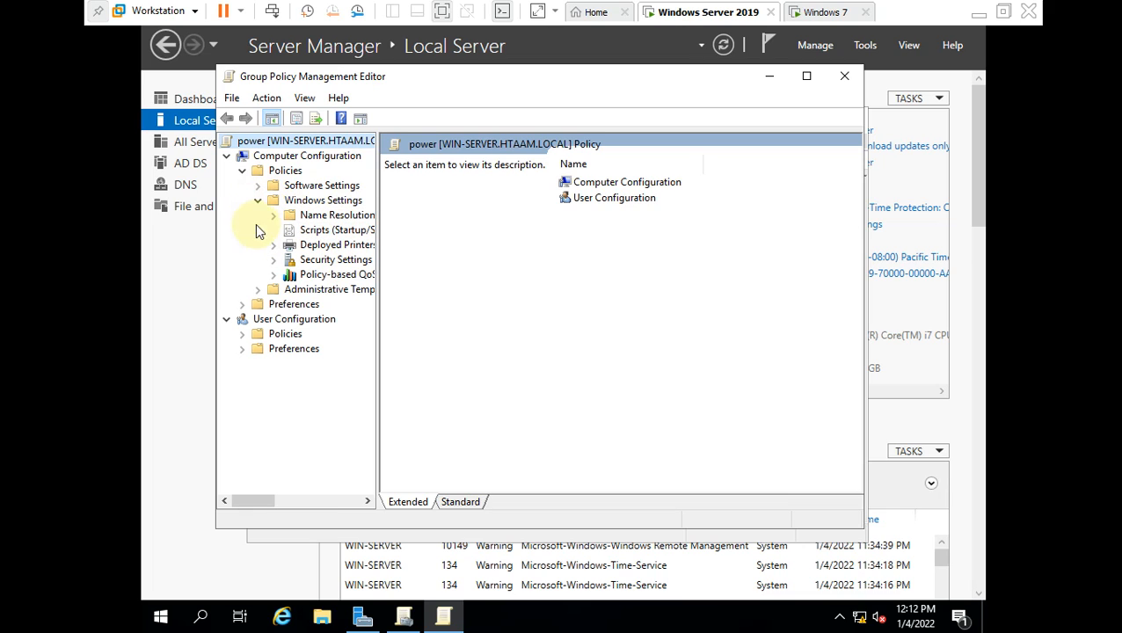
pyautogui.click(244, 306)
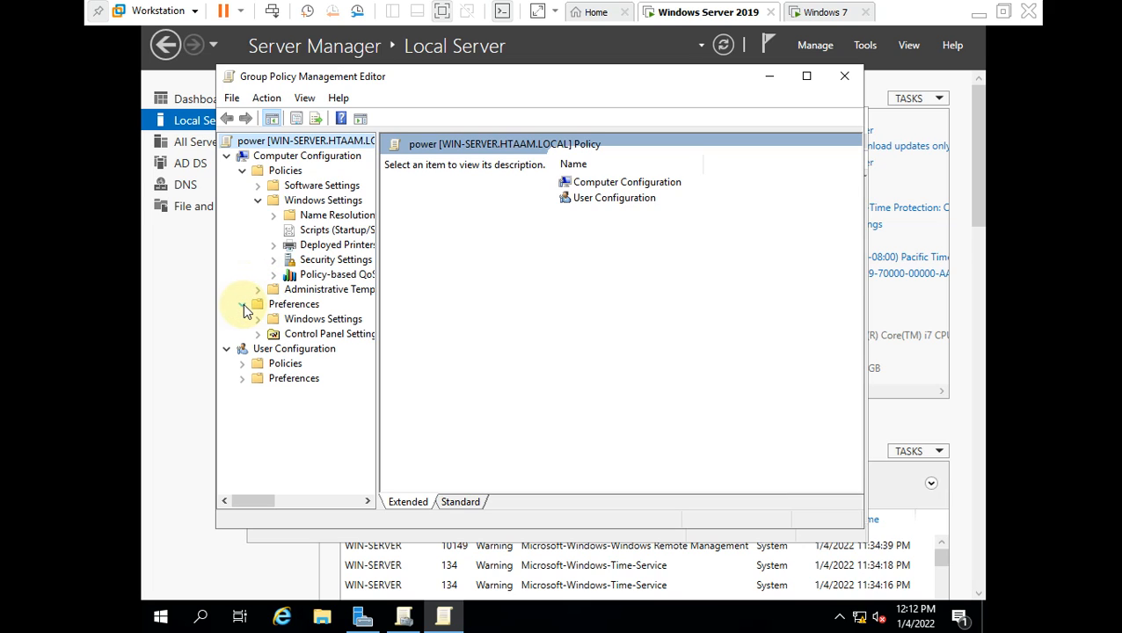
pyautogui.click(246, 306)
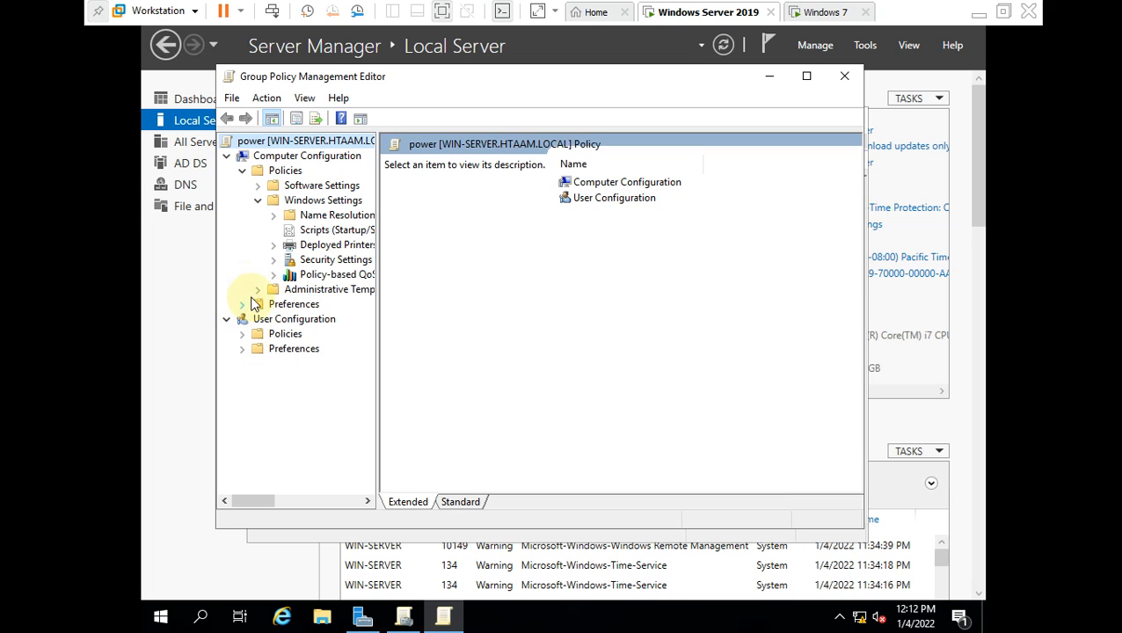
pyautogui.click(258, 290)
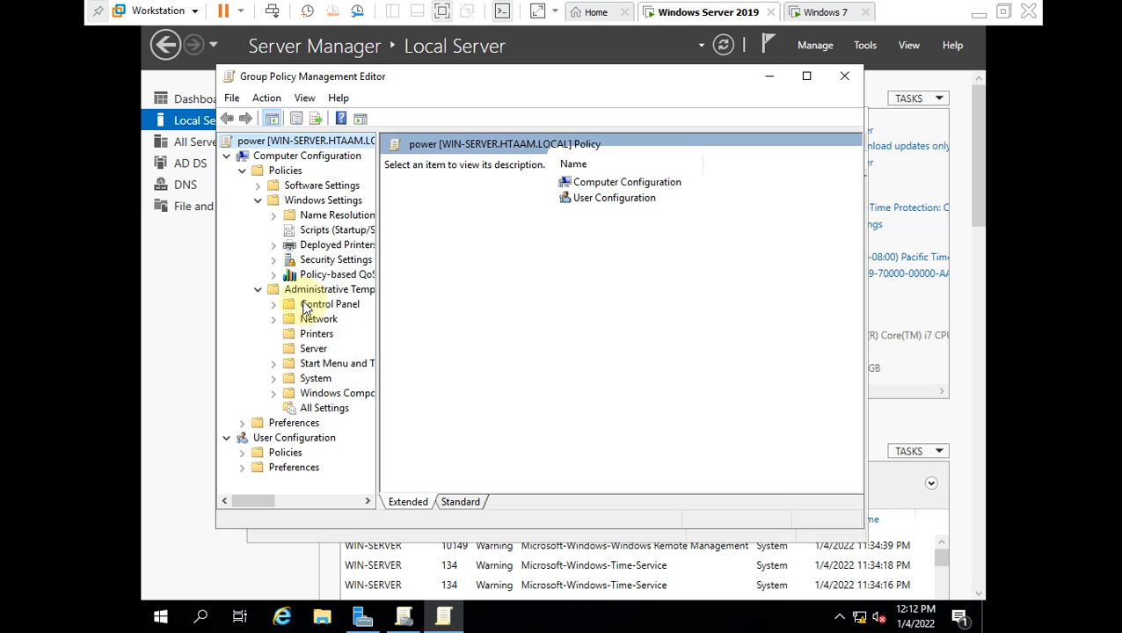
pyautogui.click(274, 305)
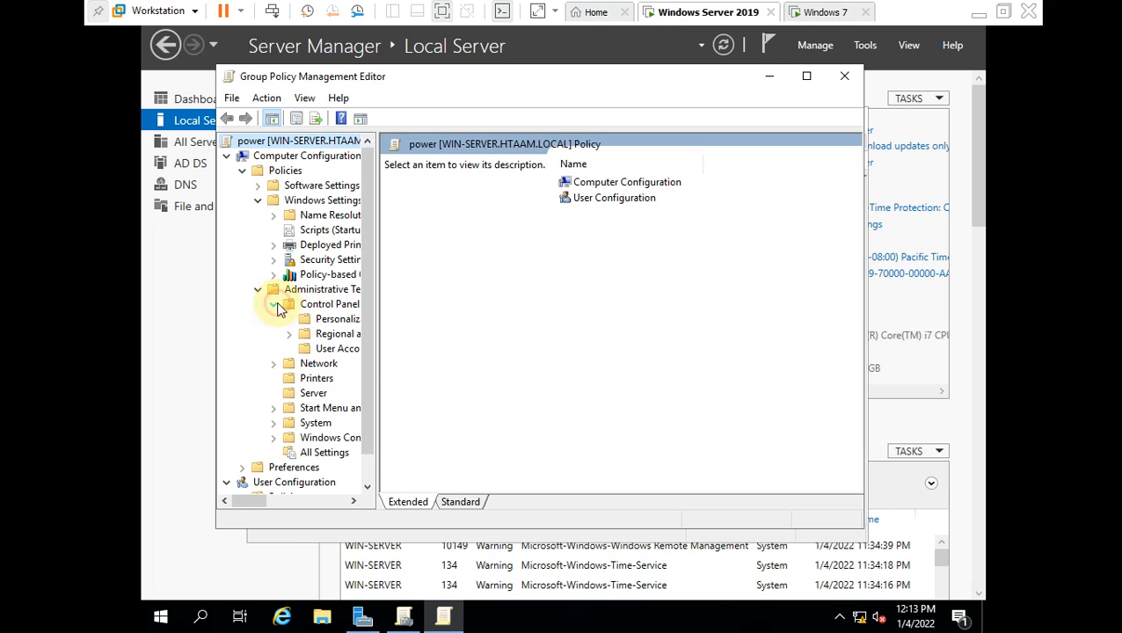
pyautogui.click(288, 334)
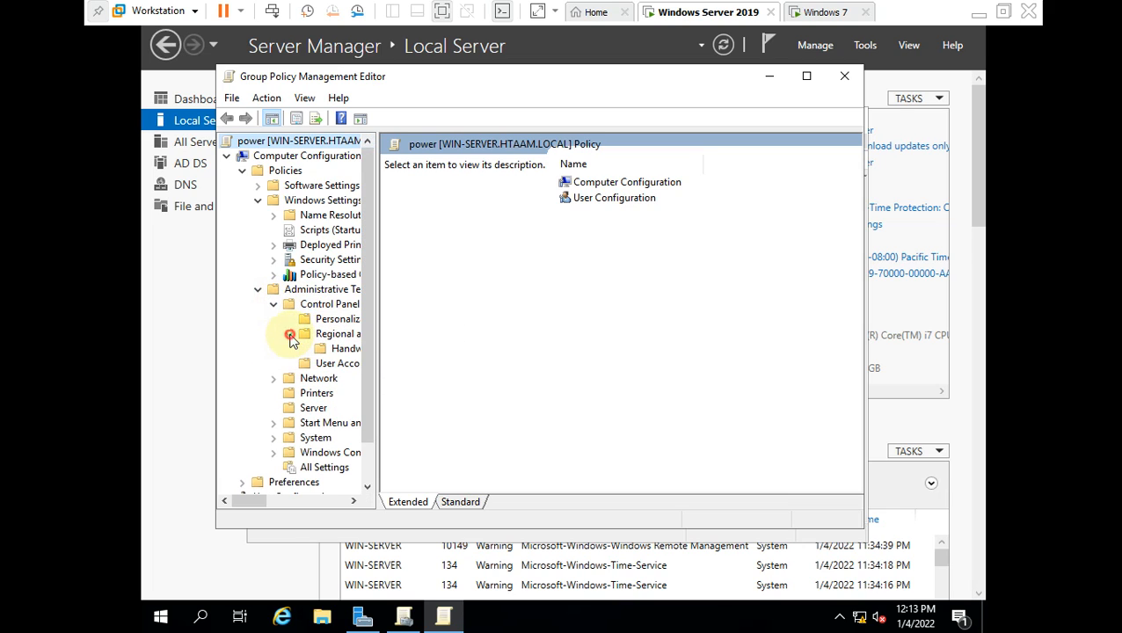
pyautogui.scroll(-1, 285, 335)
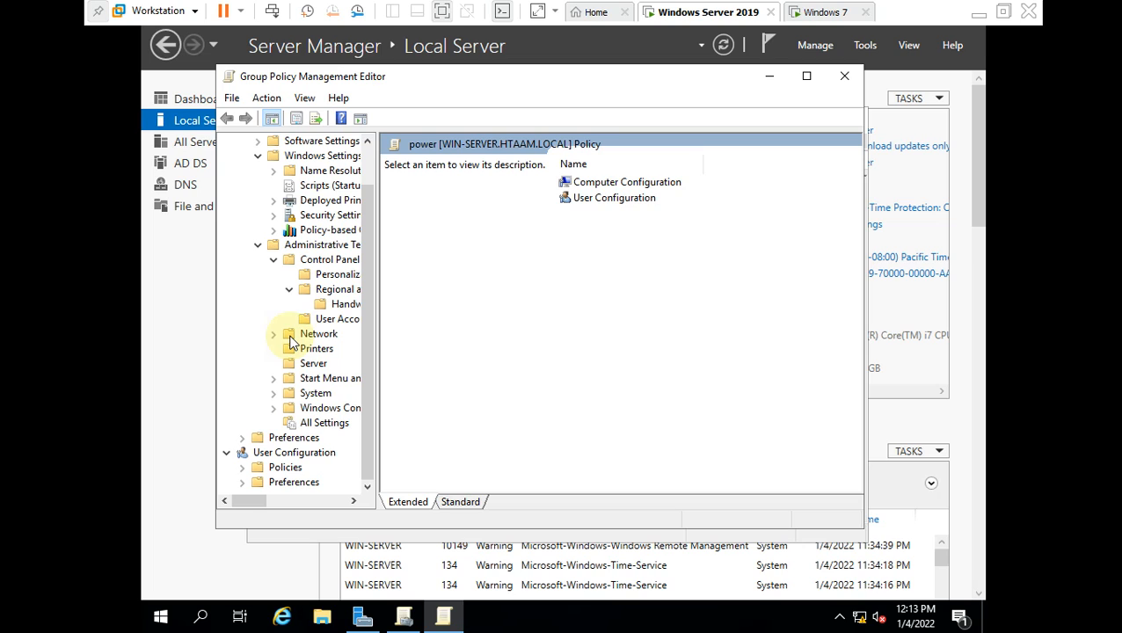
pyautogui.click(241, 437)
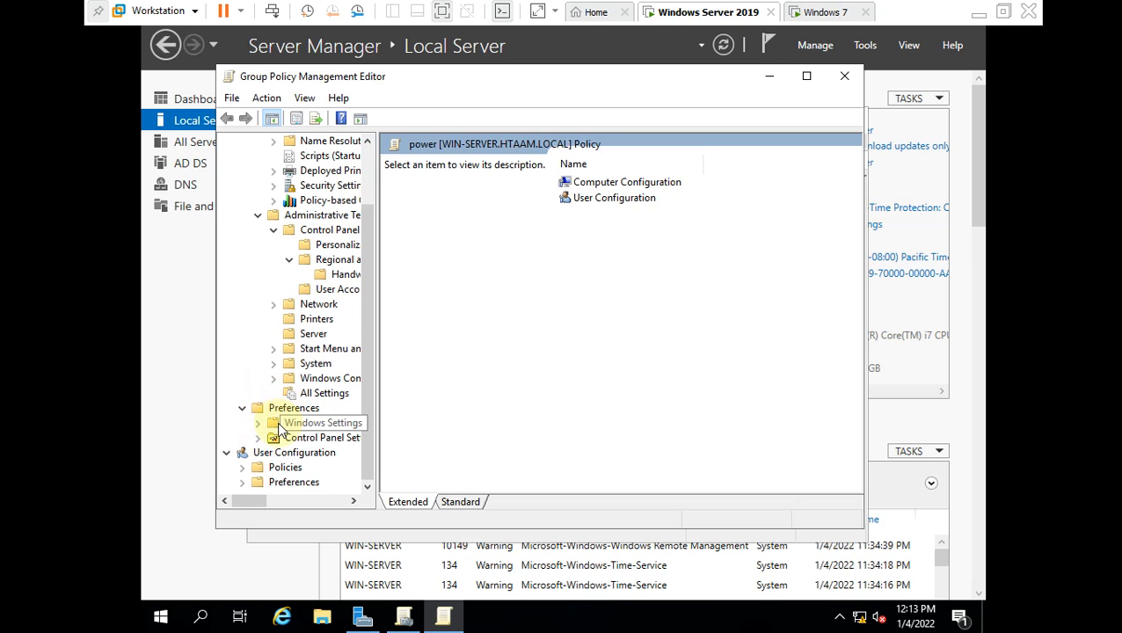
# Recheck the Software Settings, Windows Settings and Administrative Templates Control Panel subfolders of the computer policies for power settings.
pyautogui.click(257, 216)
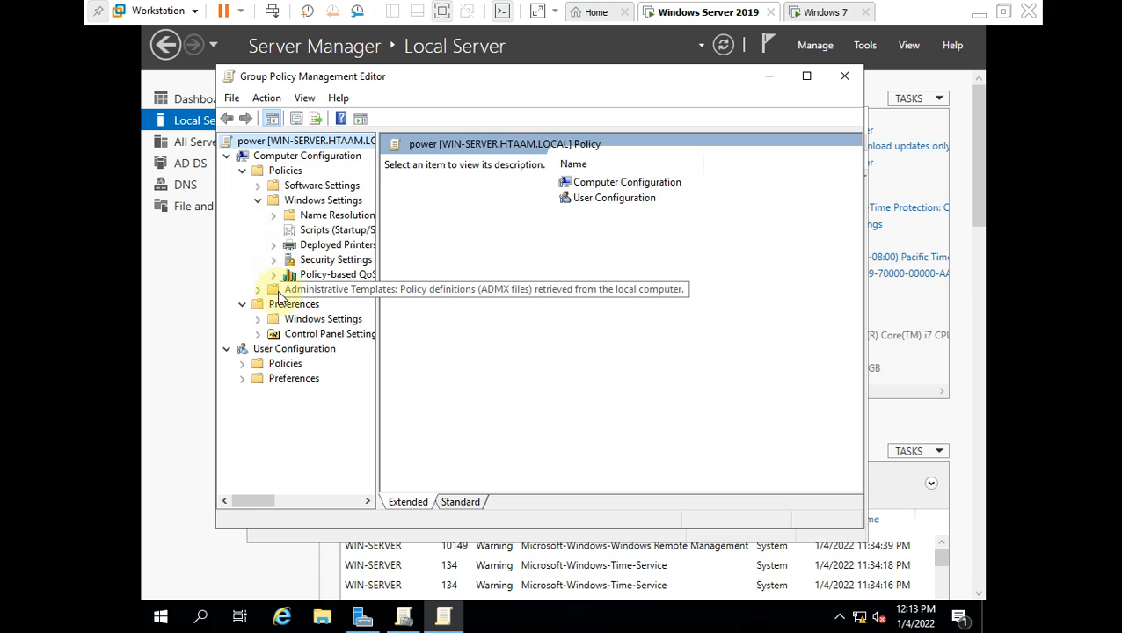
pyautogui.click(258, 188)
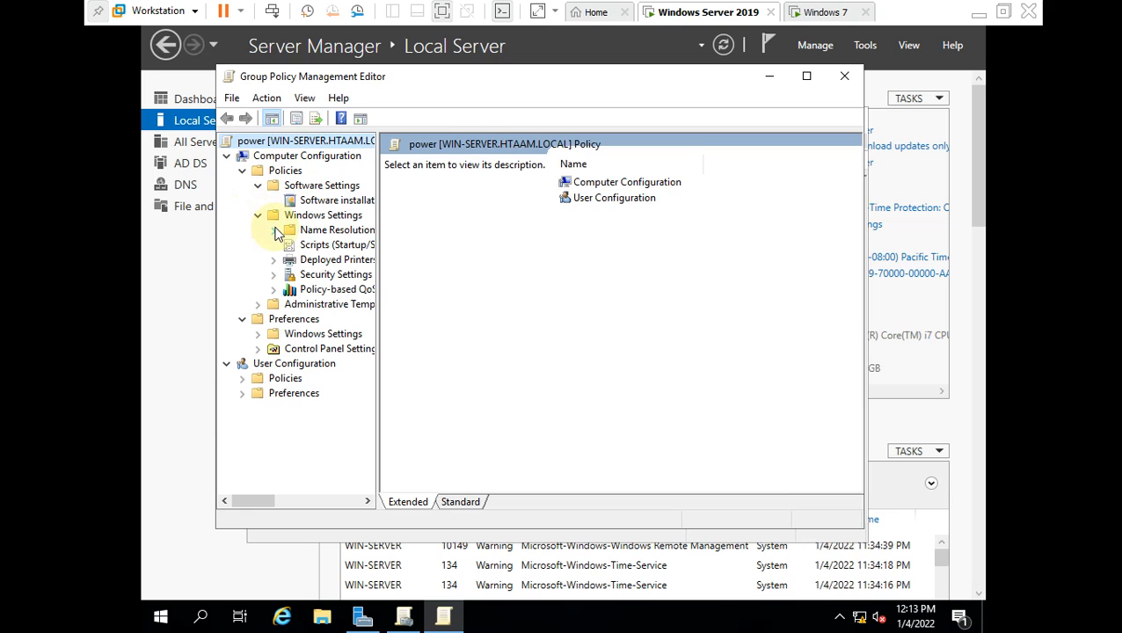
pyautogui.click(273, 229)
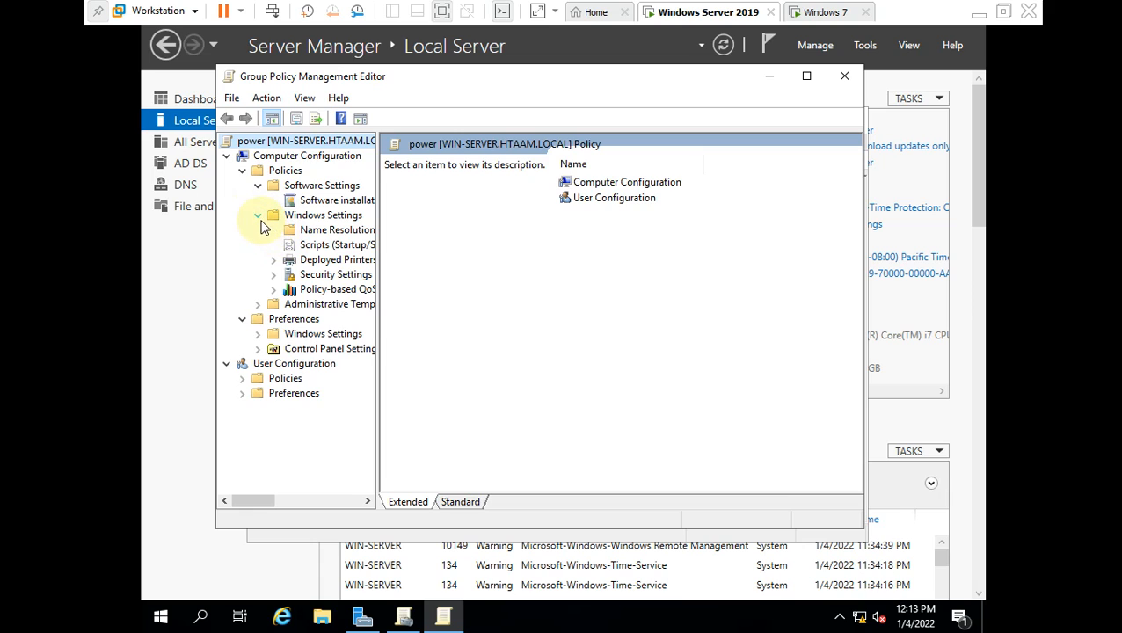
pyautogui.click(257, 216)
pyautogui.click(257, 231)
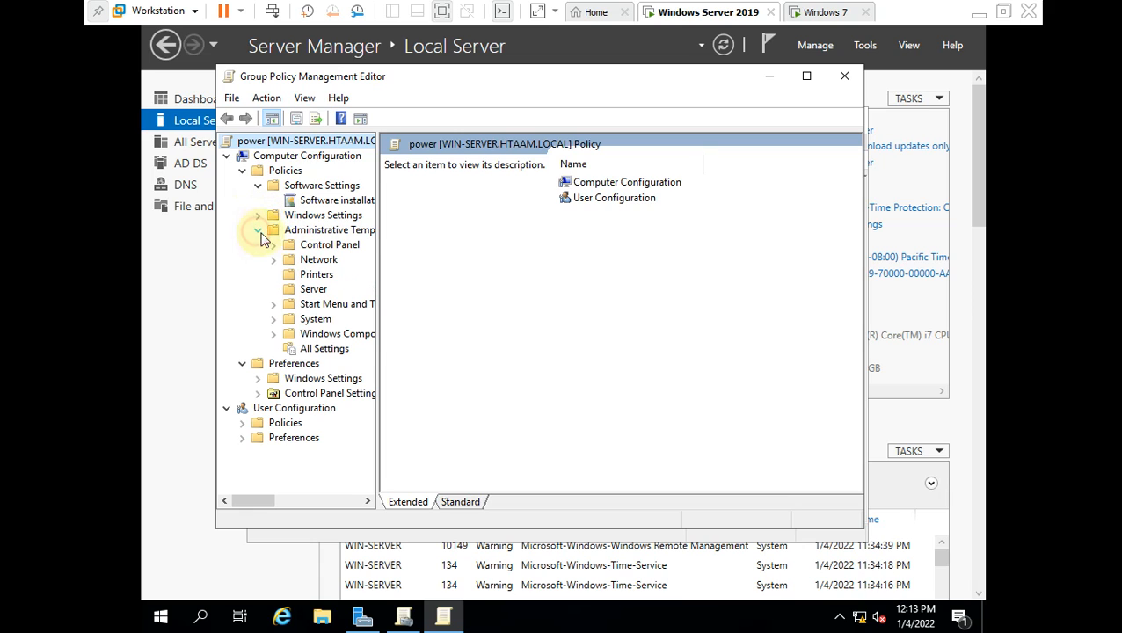
pyautogui.click(274, 246)
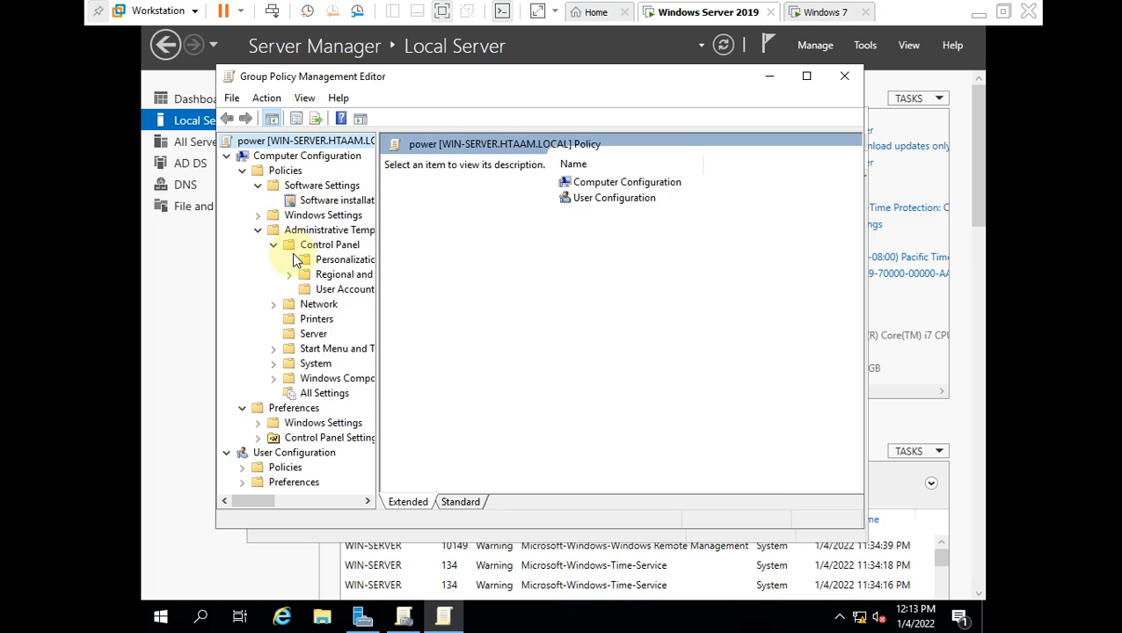
pyautogui.click(289, 275)
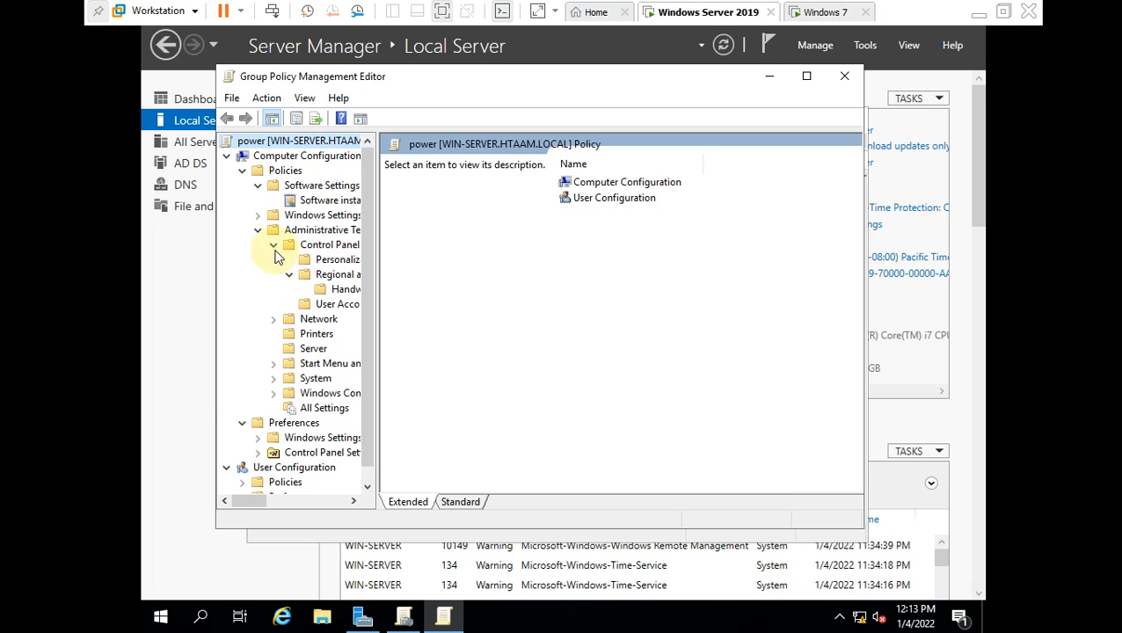
pyautogui.click(274, 246)
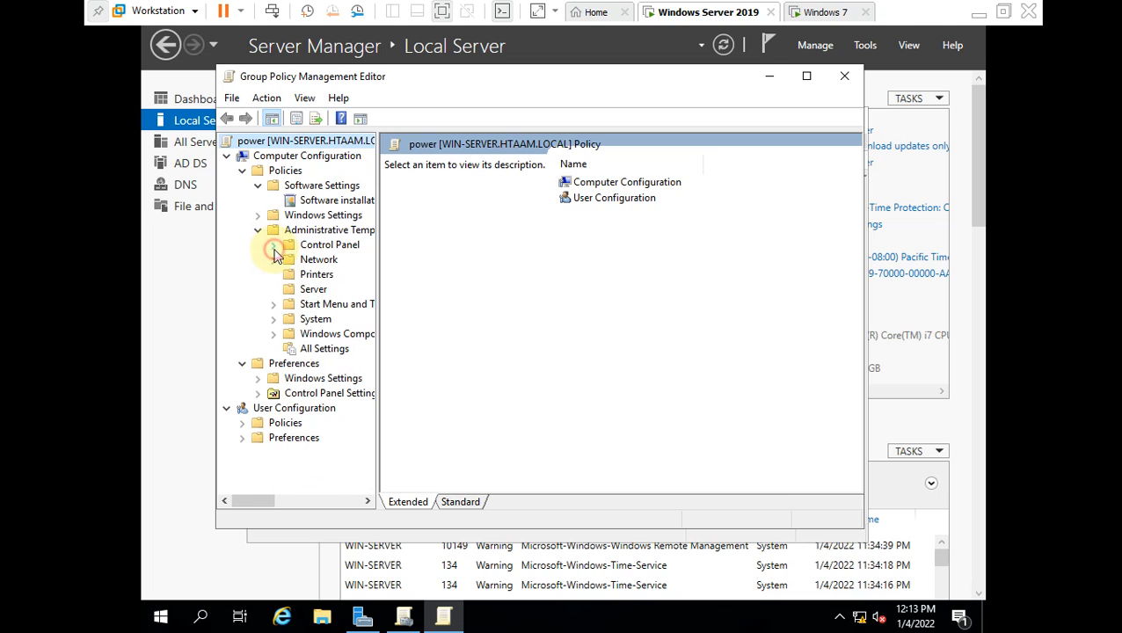
# Look through Windows Components and the Windows Settings and Control Panel Settings preferences under Computer Configuration for power settings.
pyautogui.click(315, 338)
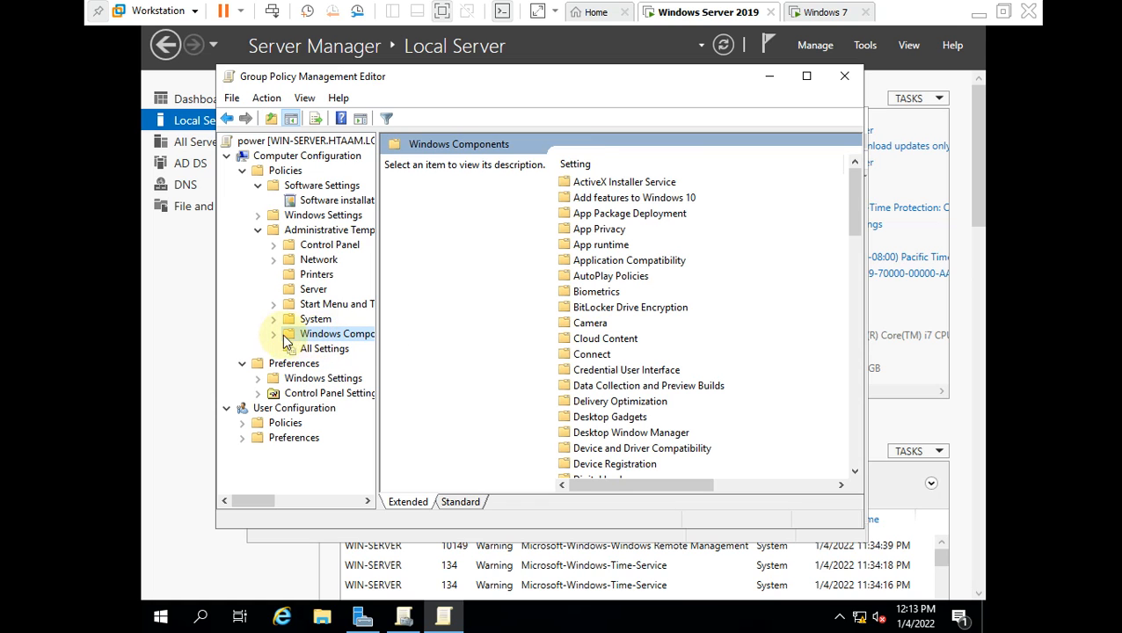
pyautogui.click(275, 335)
pyautogui.scroll(-10, 281, 338)
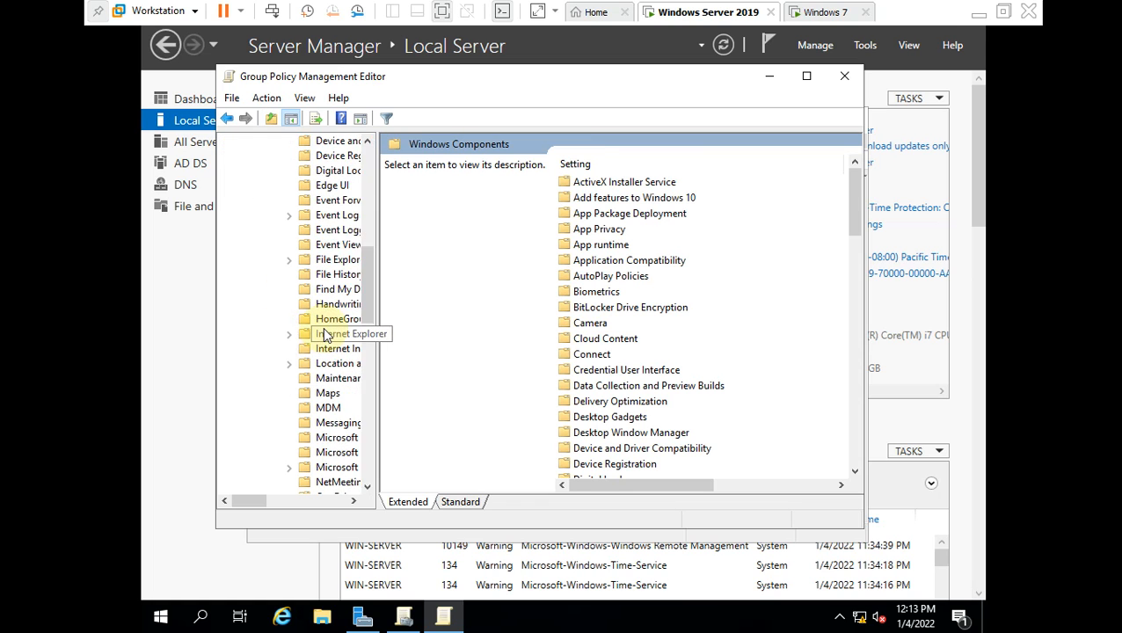
pyautogui.scroll(-8, 324, 338)
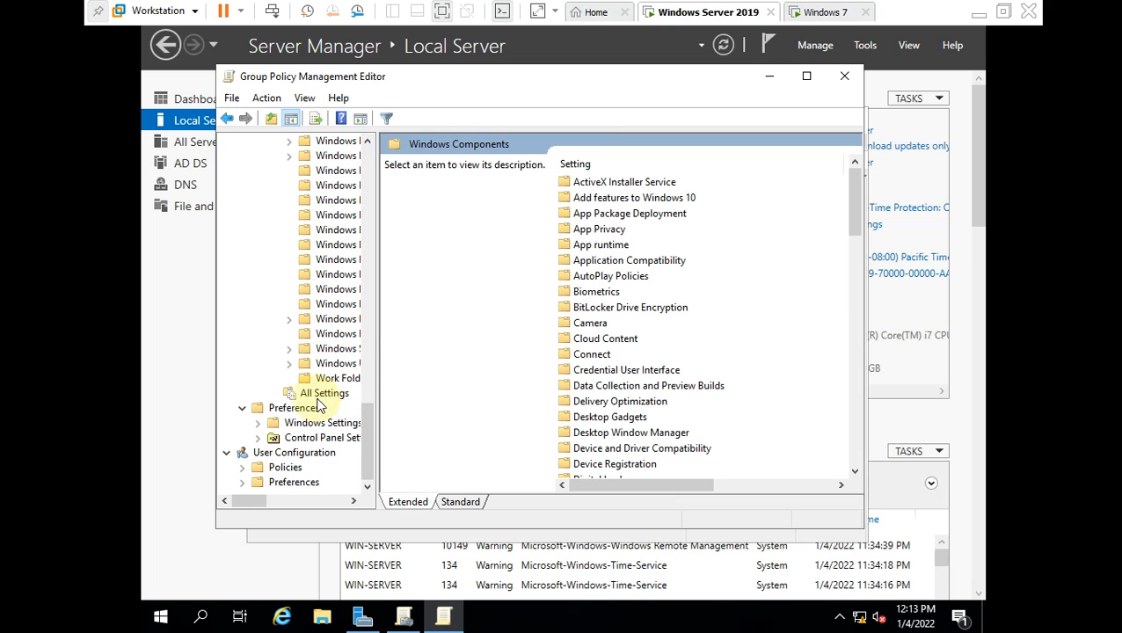
pyautogui.click(242, 408)
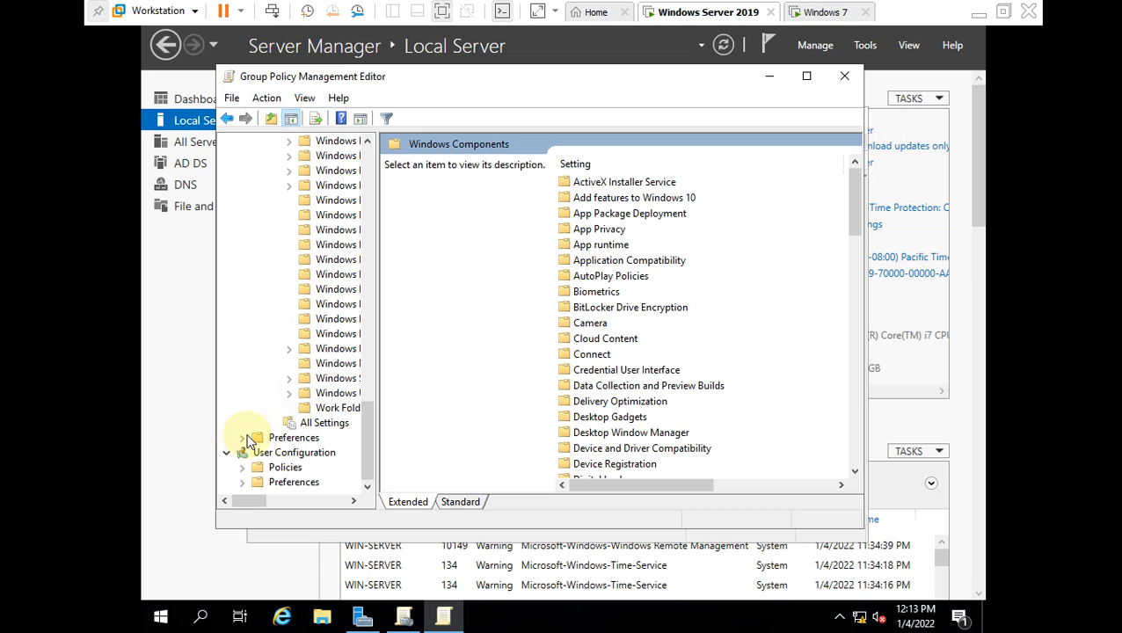
pyautogui.click(243, 438)
pyautogui.doubleClick(290, 453)
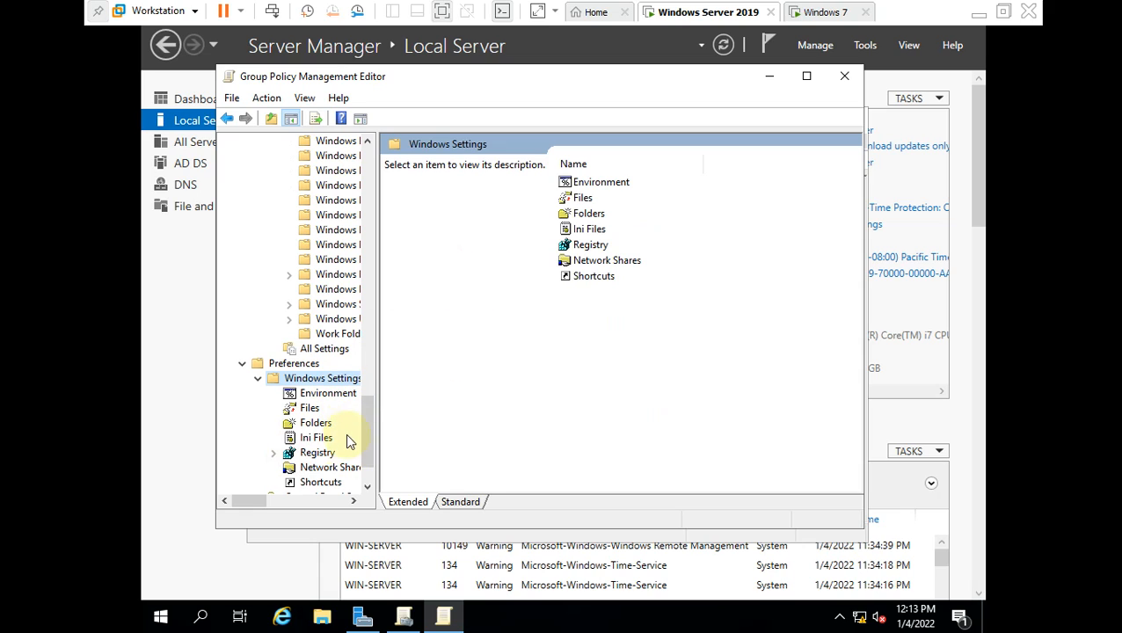
pyautogui.scroll(-1, 334, 432)
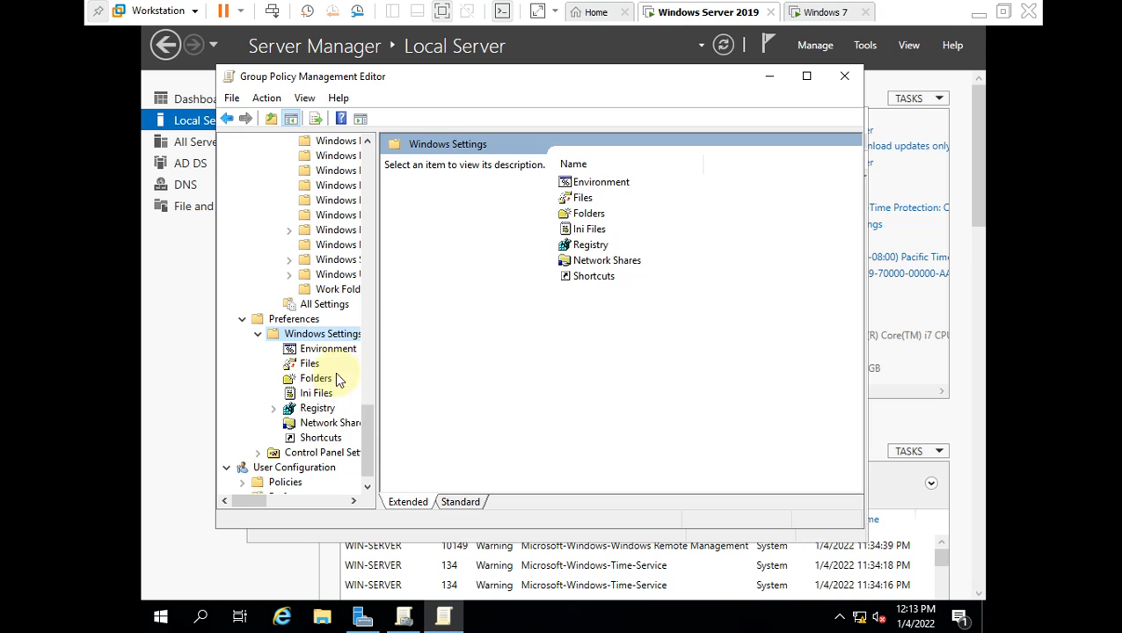
pyautogui.scroll(-1, 290, 475)
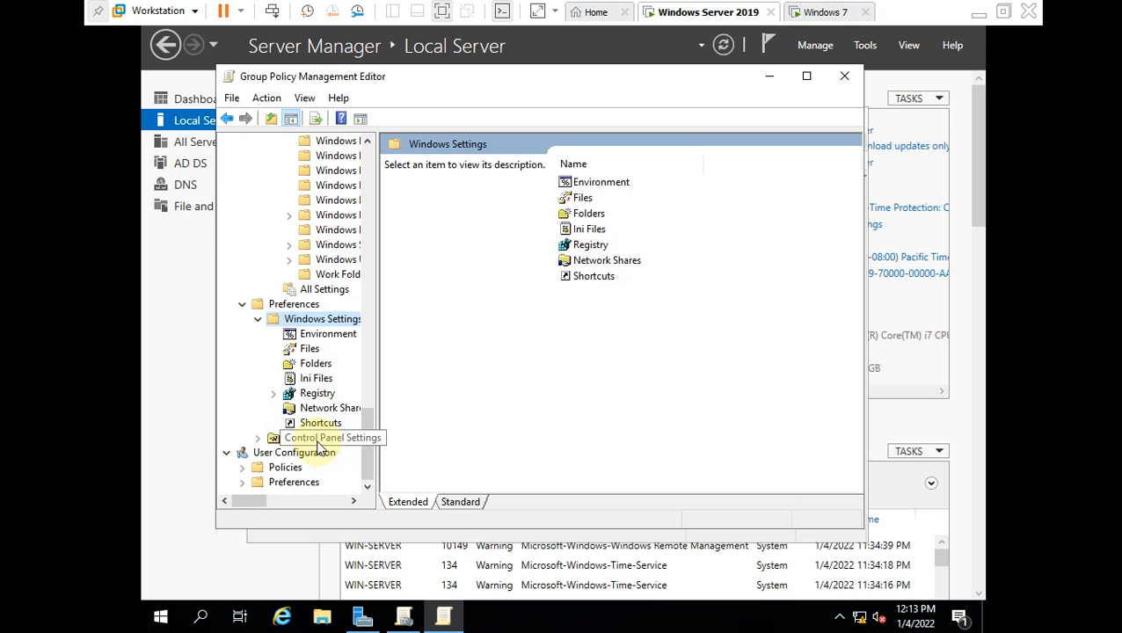
pyautogui.click(319, 445)
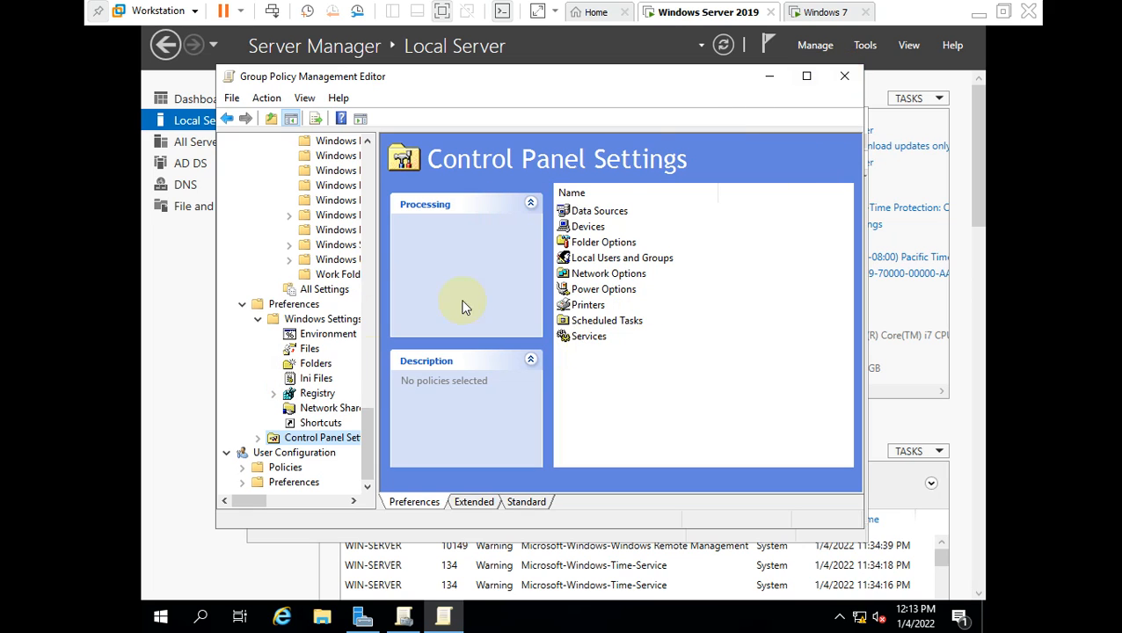
# Collapse the expanded policy and preference folders under Computer Configuration down to Policies and Preferences.
pyautogui.click(254, 438)
pyautogui.click(260, 352)
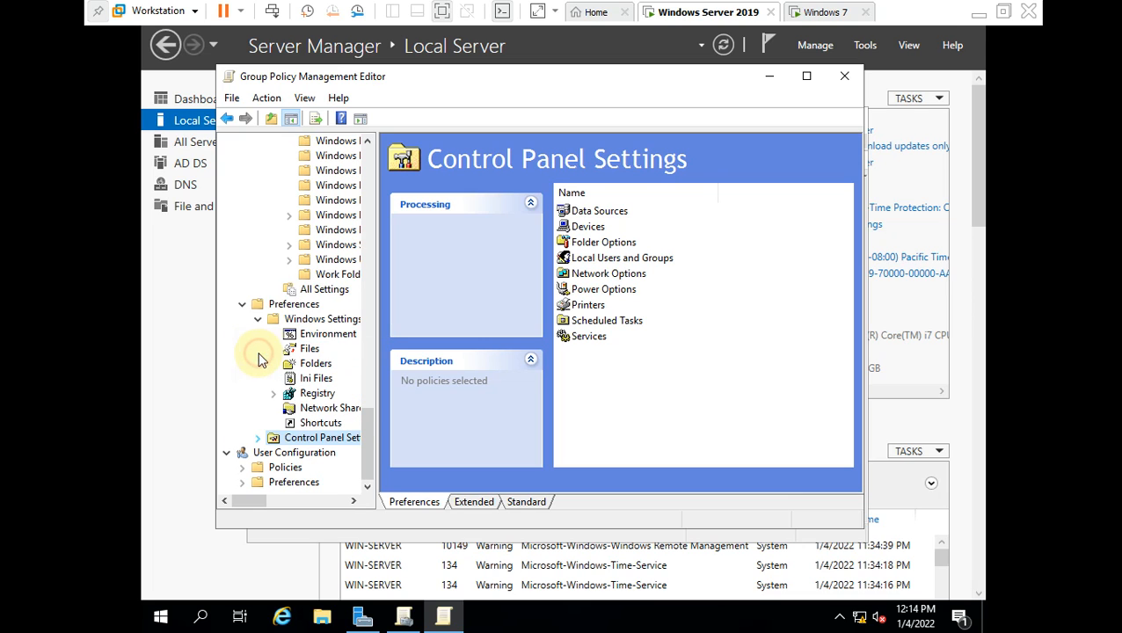
pyautogui.click(258, 319)
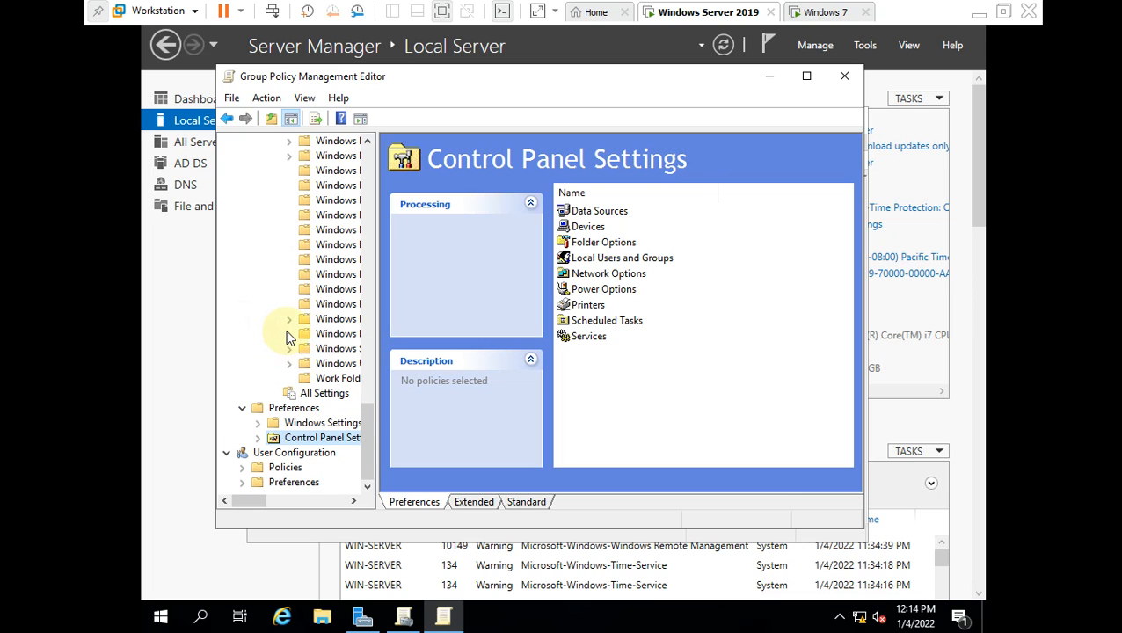
pyautogui.scroll(10, 288, 337)
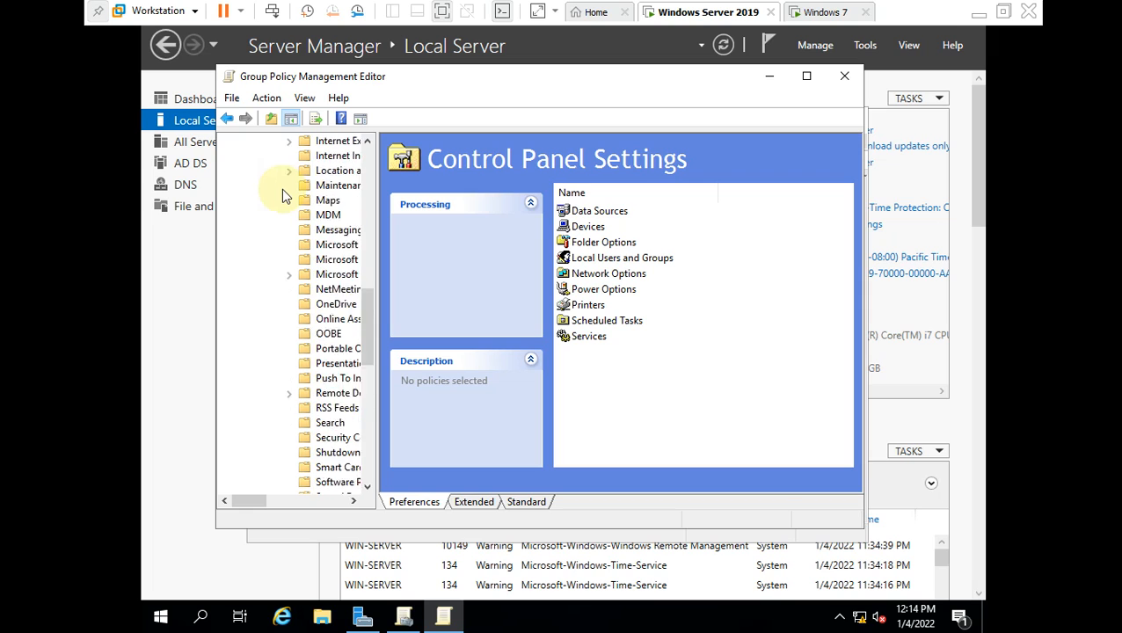
pyautogui.scroll(10, 283, 195)
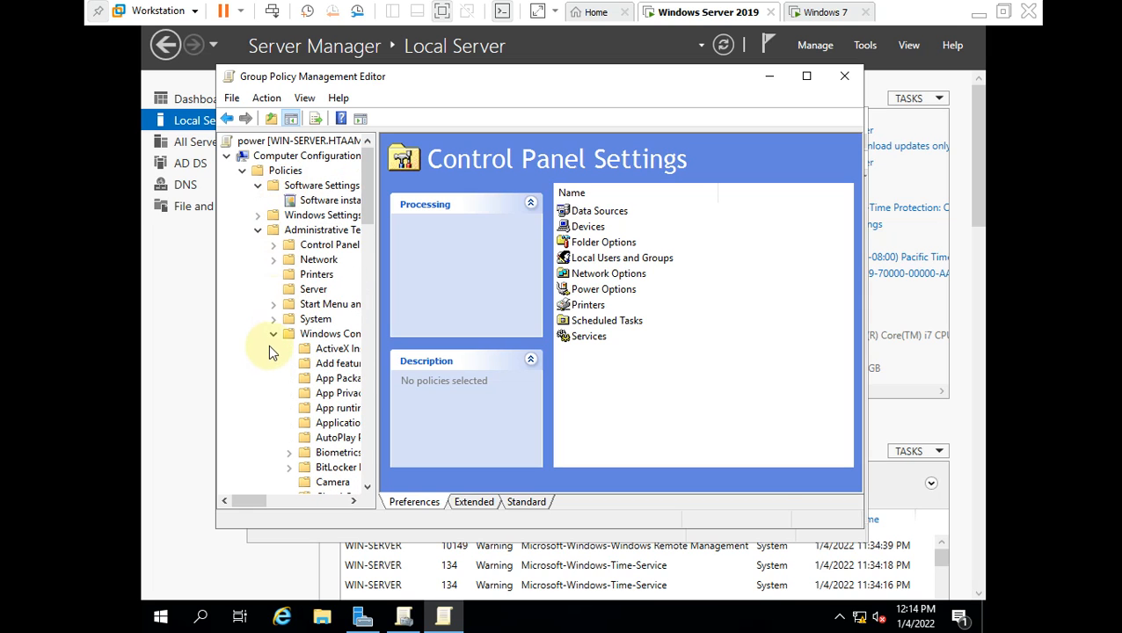
pyautogui.click(272, 334)
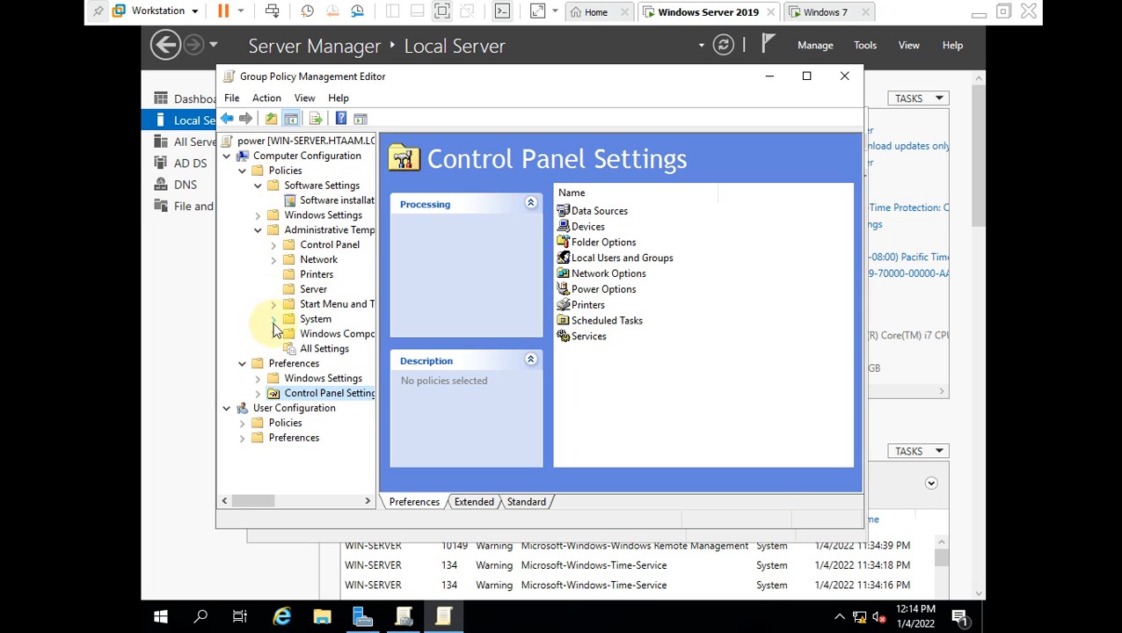
pyautogui.click(258, 230)
pyautogui.click(258, 186)
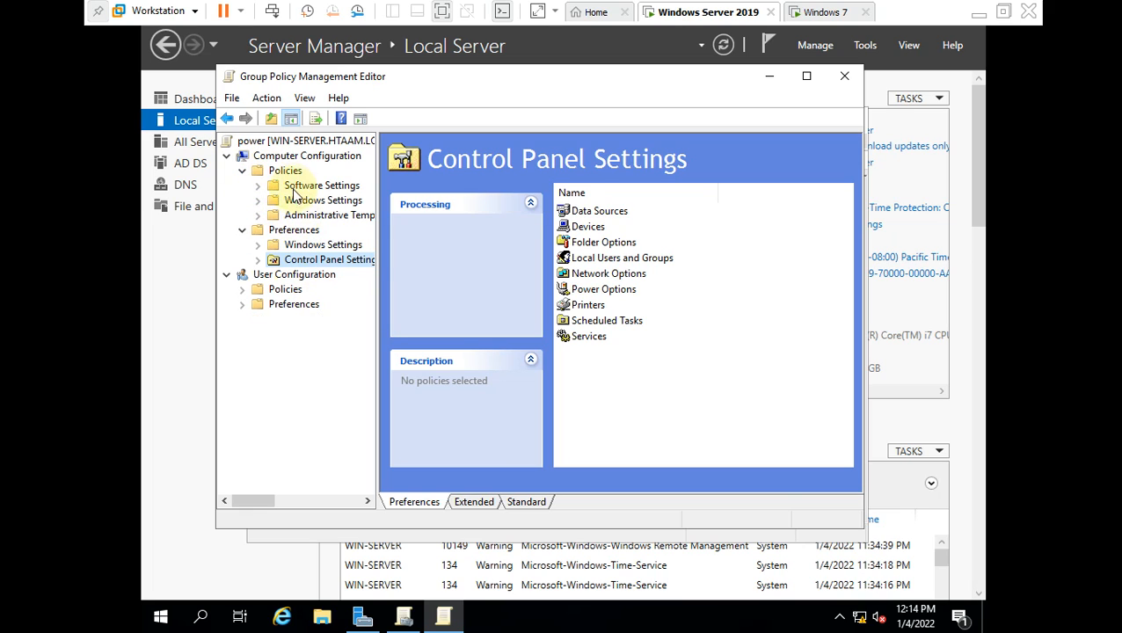
pyautogui.click(226, 155)
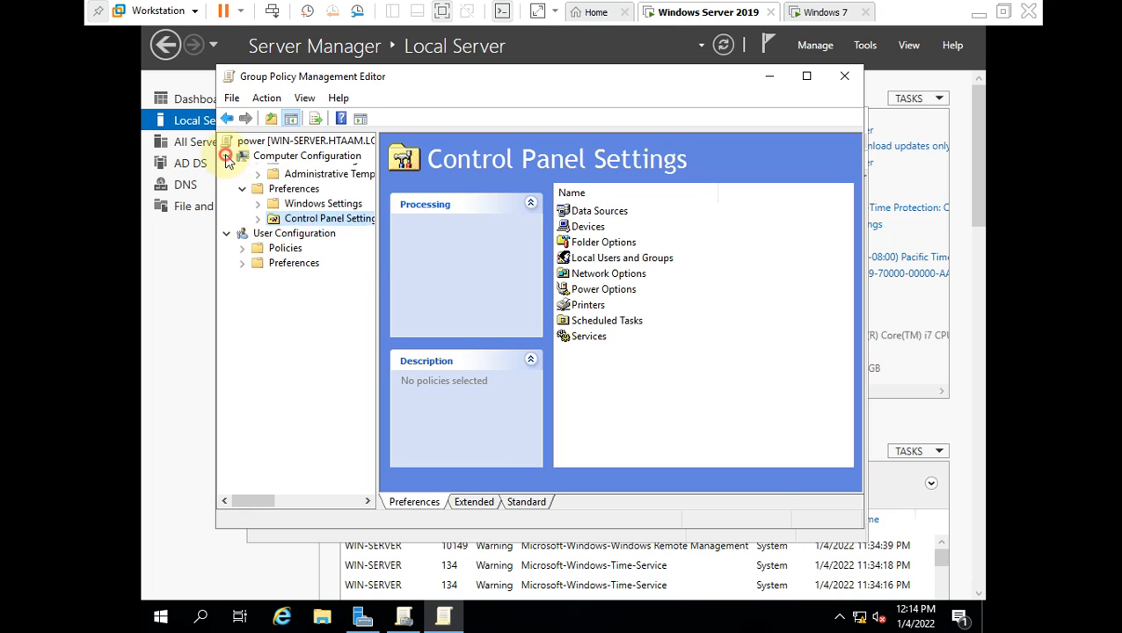
pyautogui.click(226, 156)
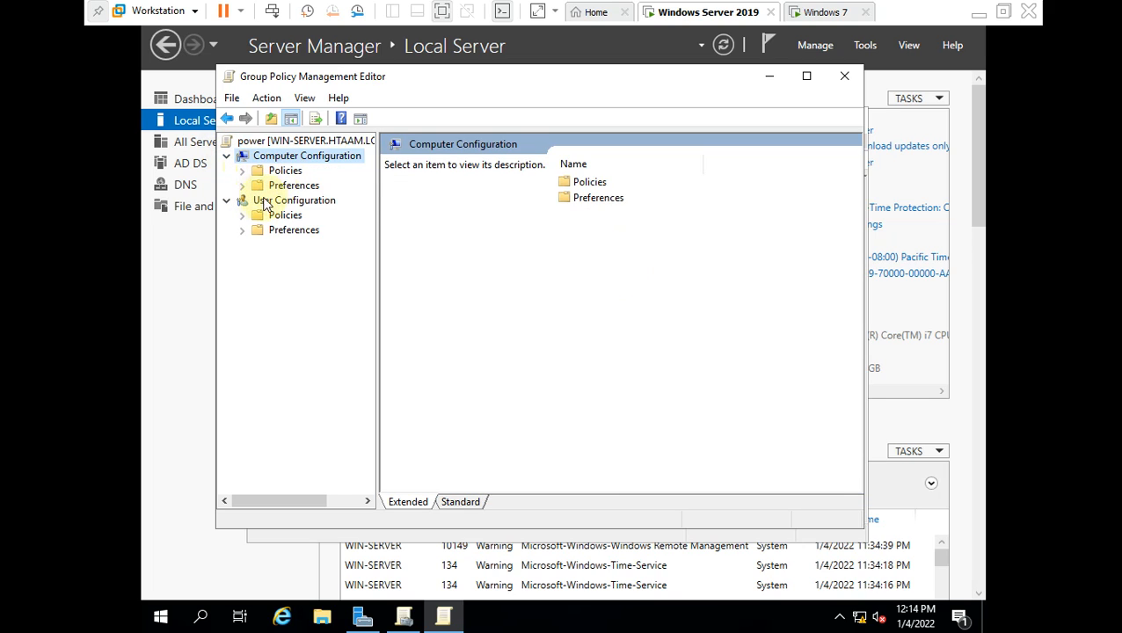
# Start a new Power Plan (At least Windows 7) item in Power Options under the computer preferences' Control Panel Settings.
pyautogui.click(242, 185)
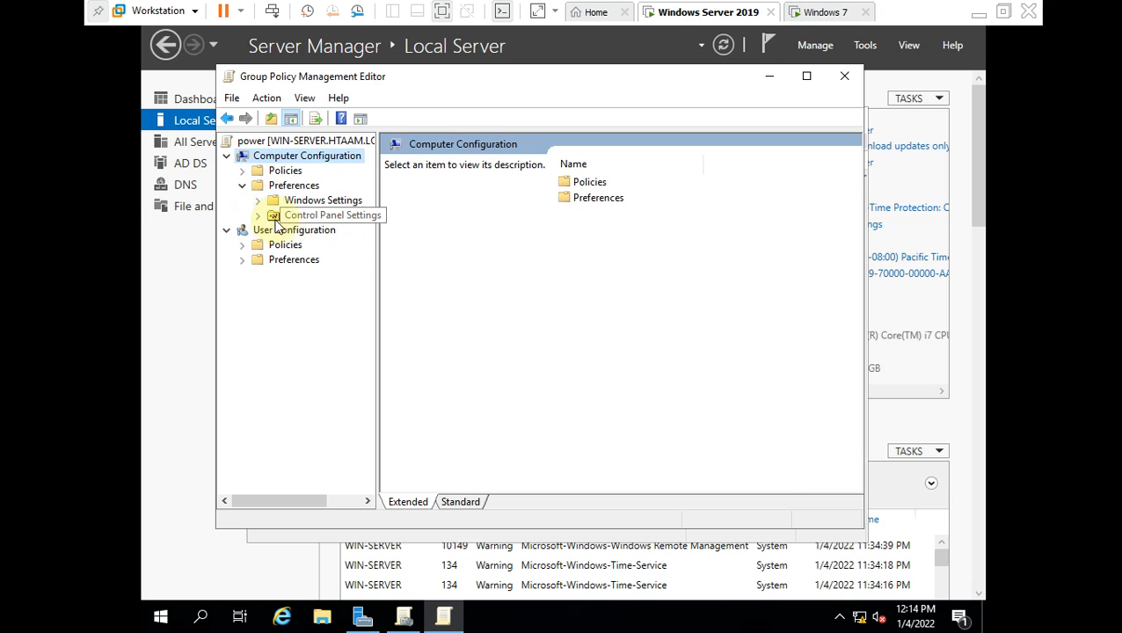
pyautogui.click(258, 217)
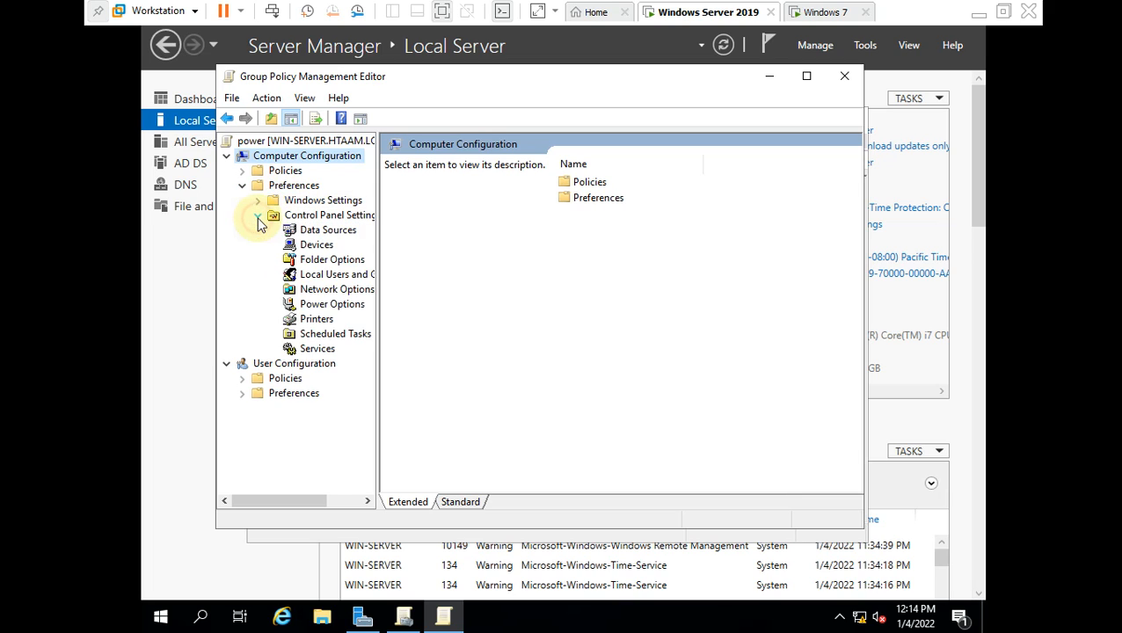
pyautogui.click(329, 305)
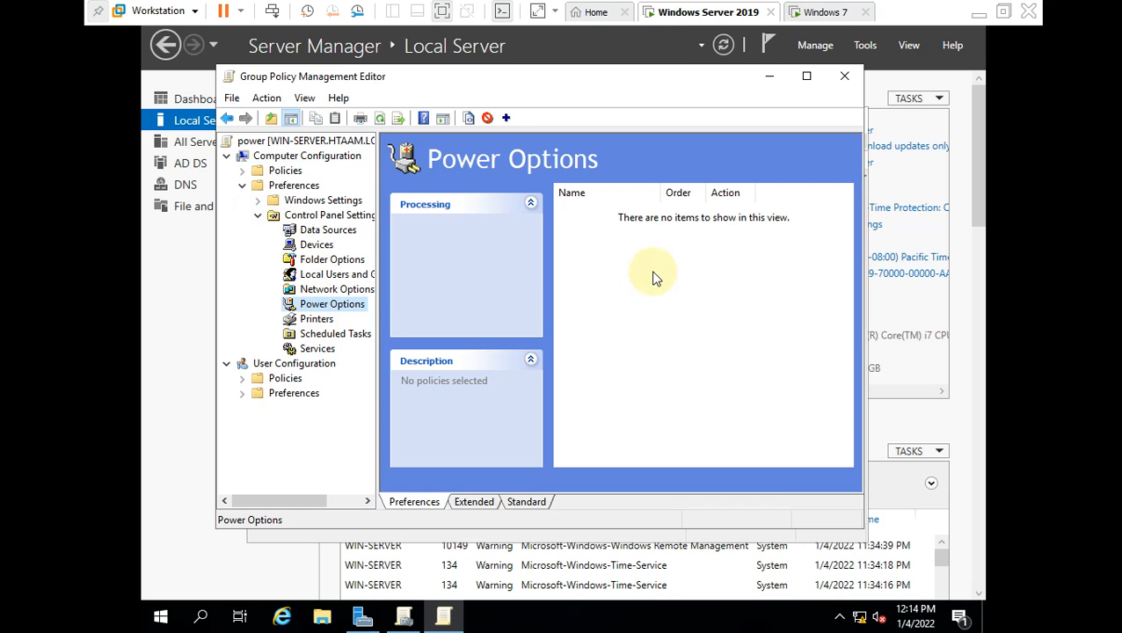
pyautogui.rightClick(338, 310)
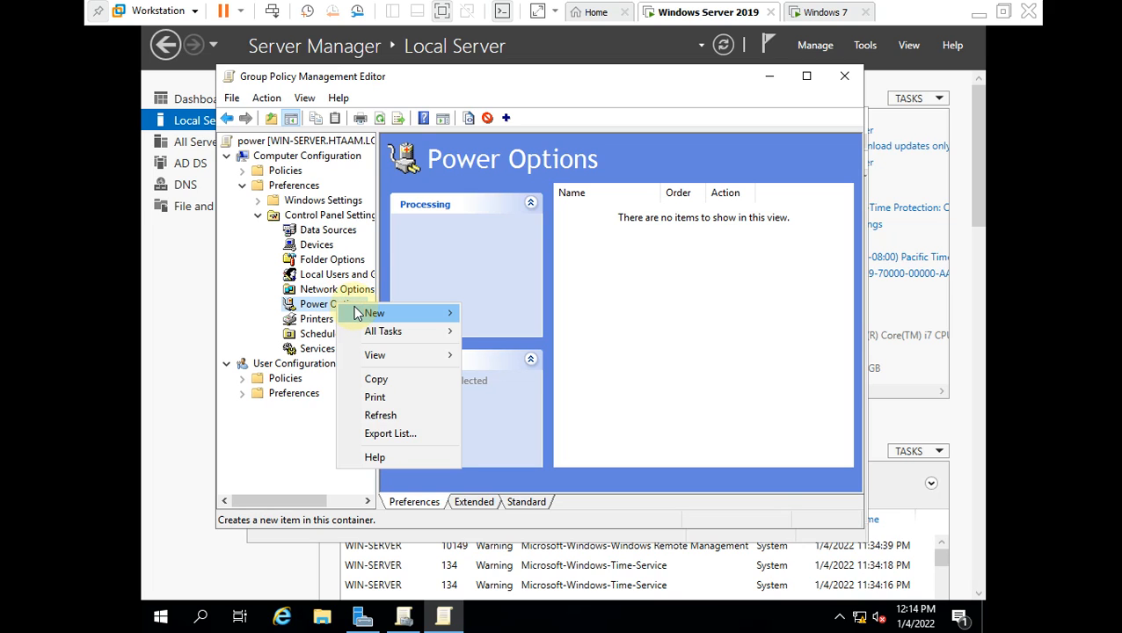
pyautogui.moveTo(357, 314)
pyautogui.click(302, 307)
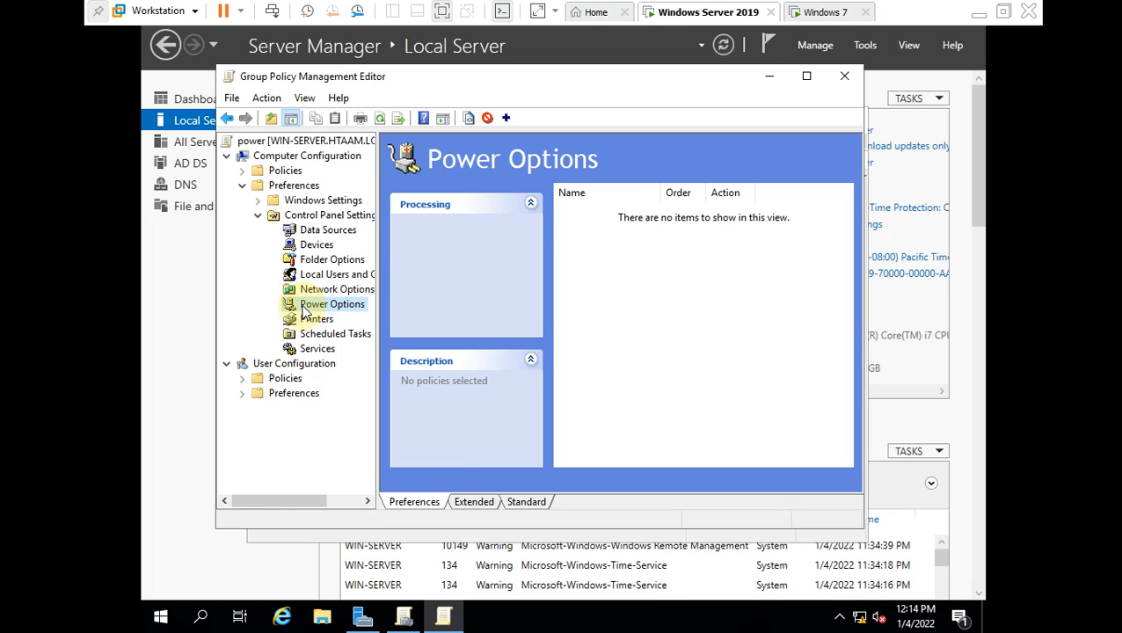
pyautogui.rightClick(303, 312)
pyautogui.moveTo(370, 317)
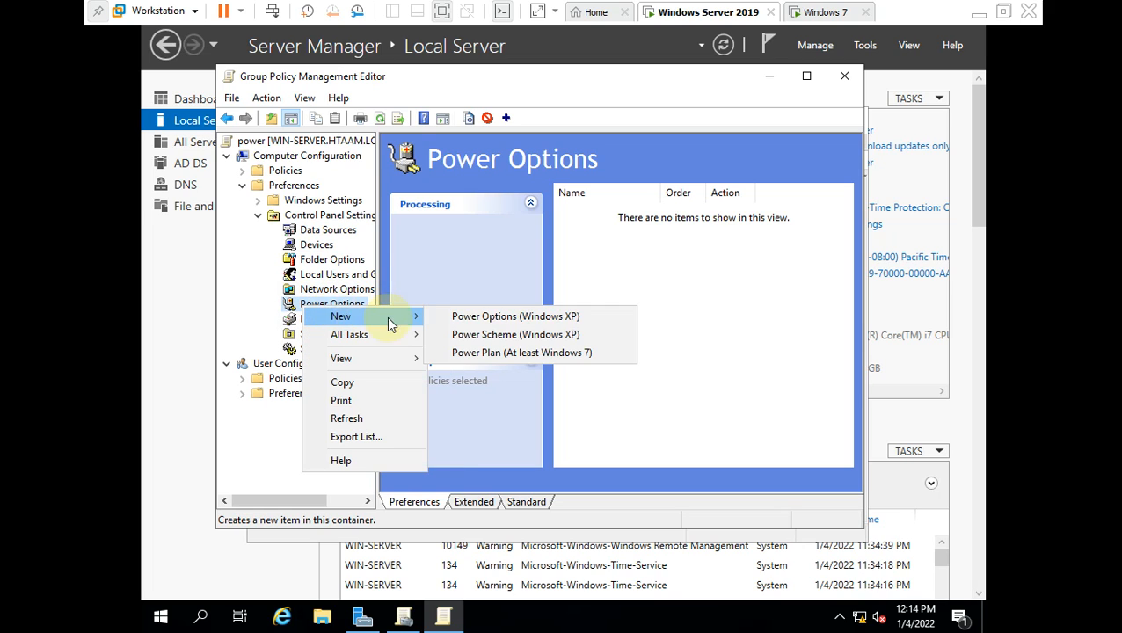
pyautogui.click(531, 361)
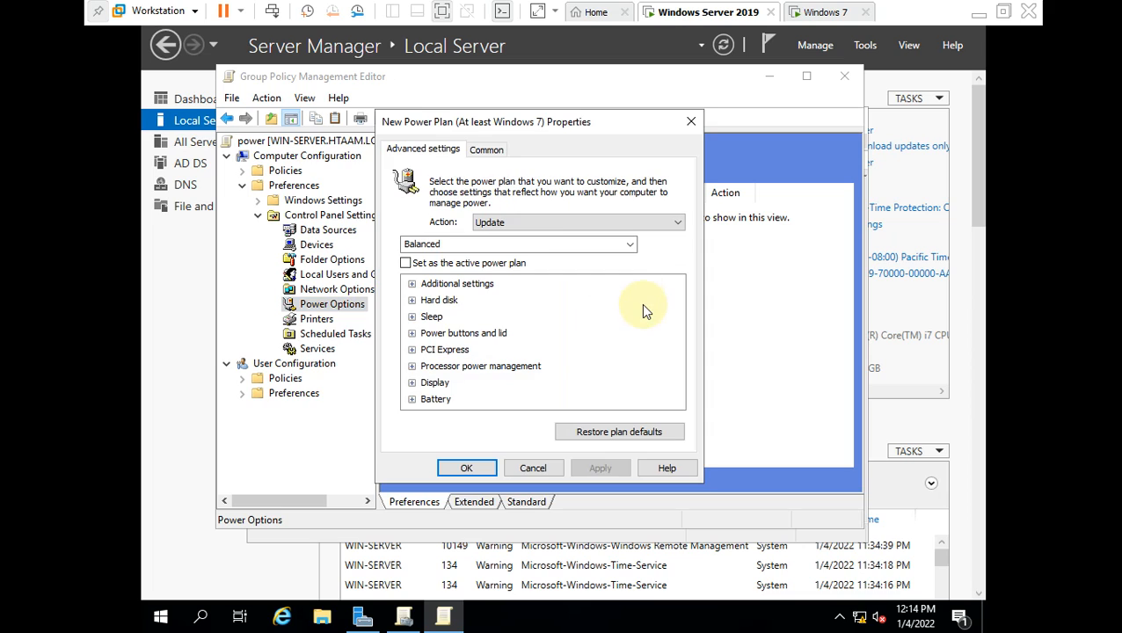
# Name the power plan GO SUPER GREEN!!!, set its action to Create and save the item.
pyautogui.click(461, 247)
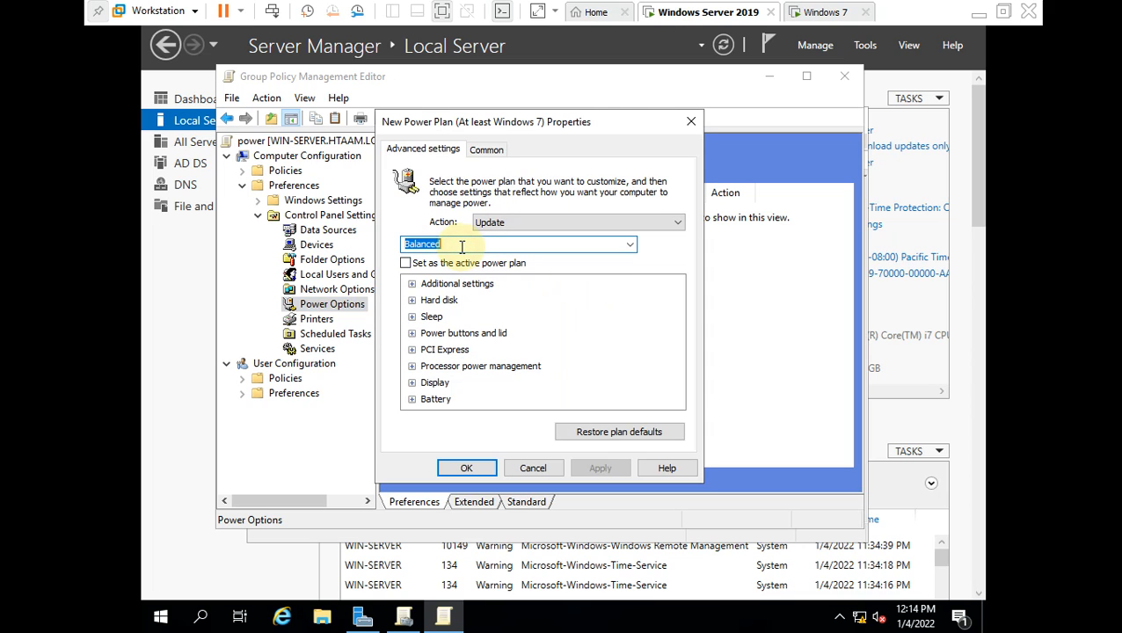
pyautogui.press('BackSpace')
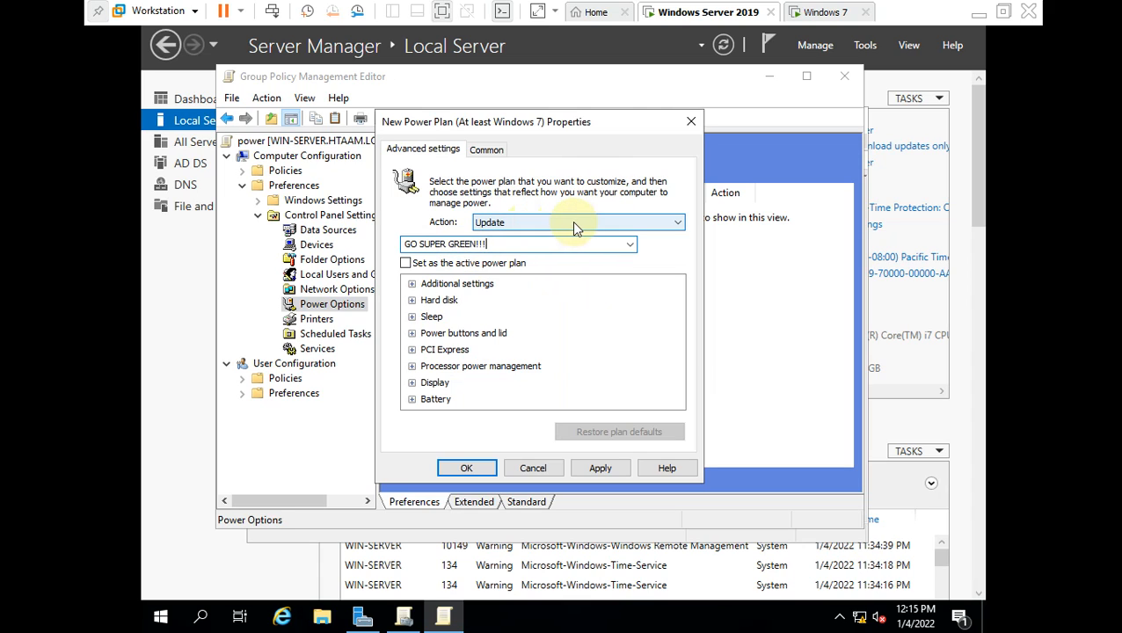
pyautogui.click(681, 224)
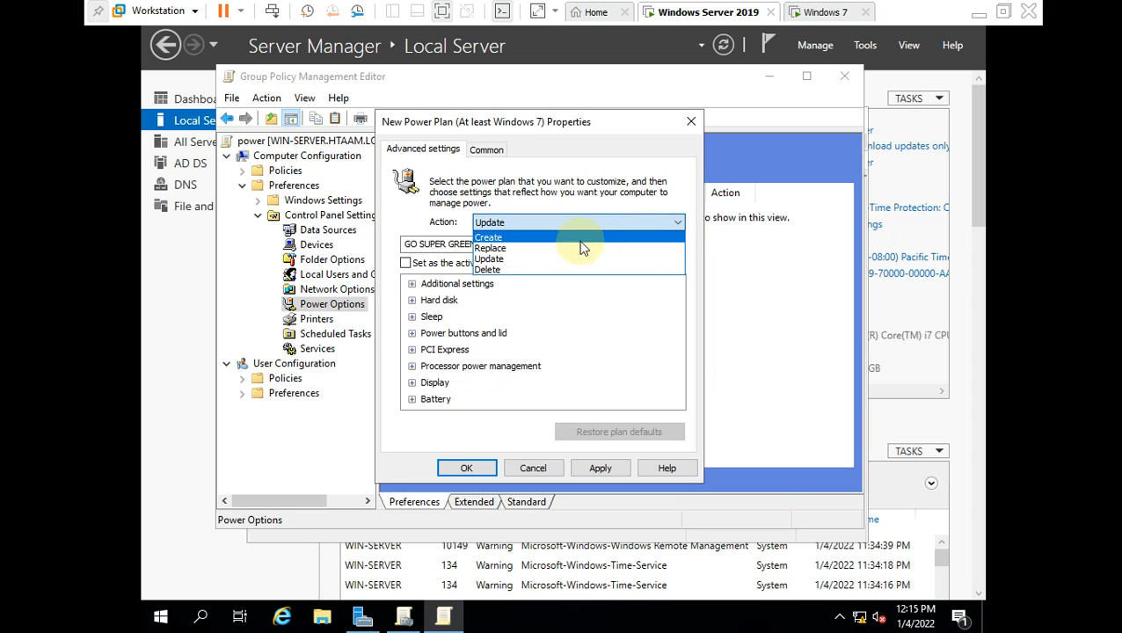
pyautogui.click(546, 240)
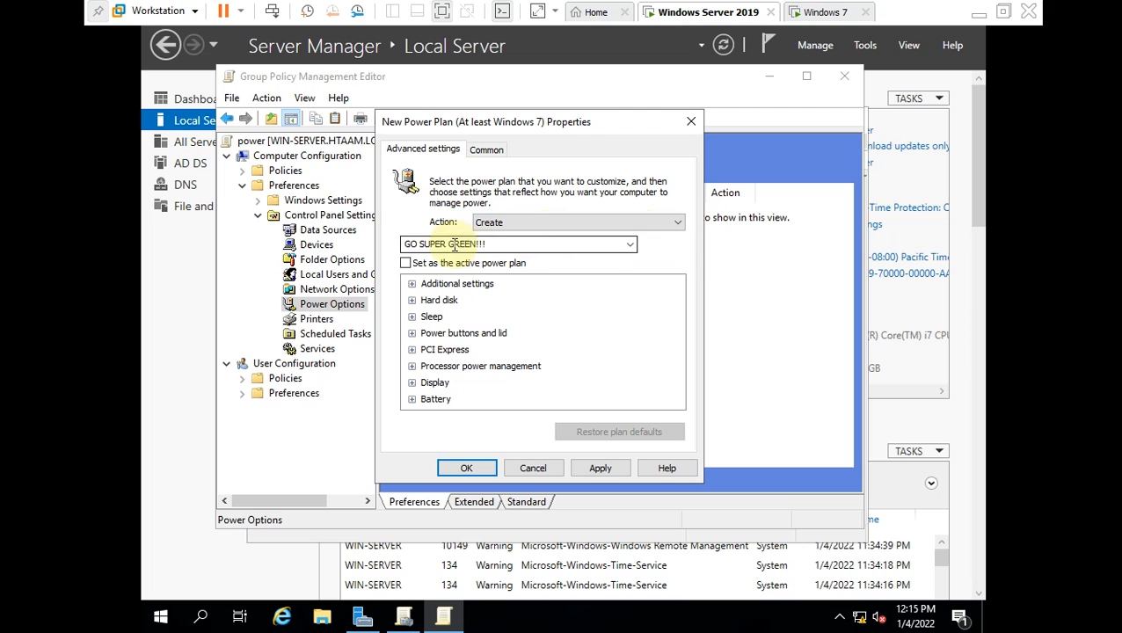
pyautogui.click(598, 469)
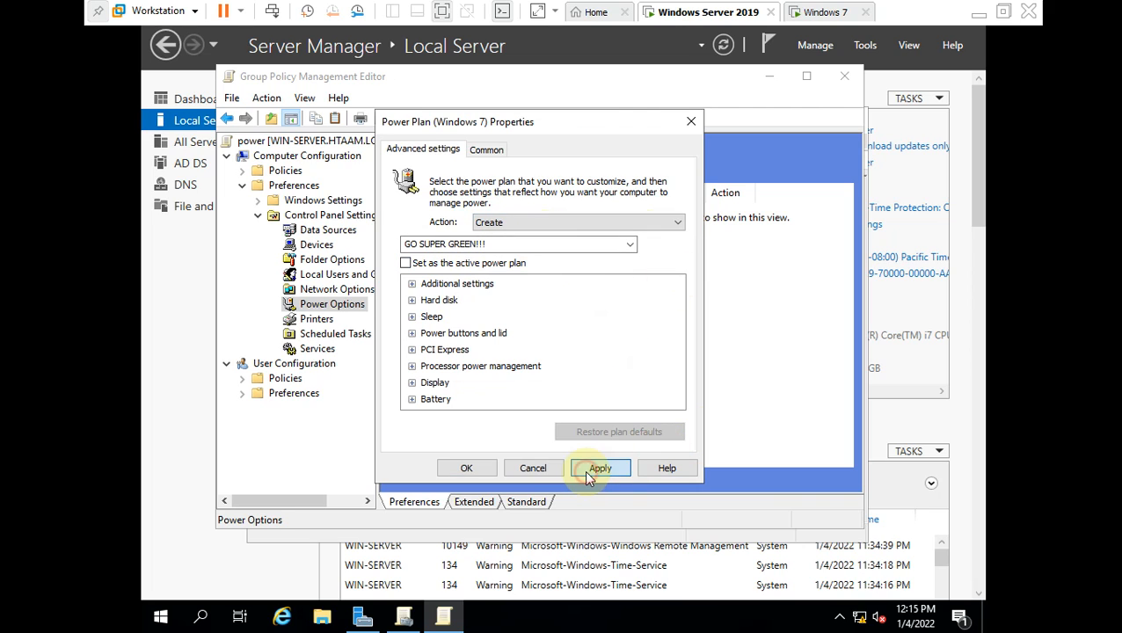
pyautogui.click(466, 467)
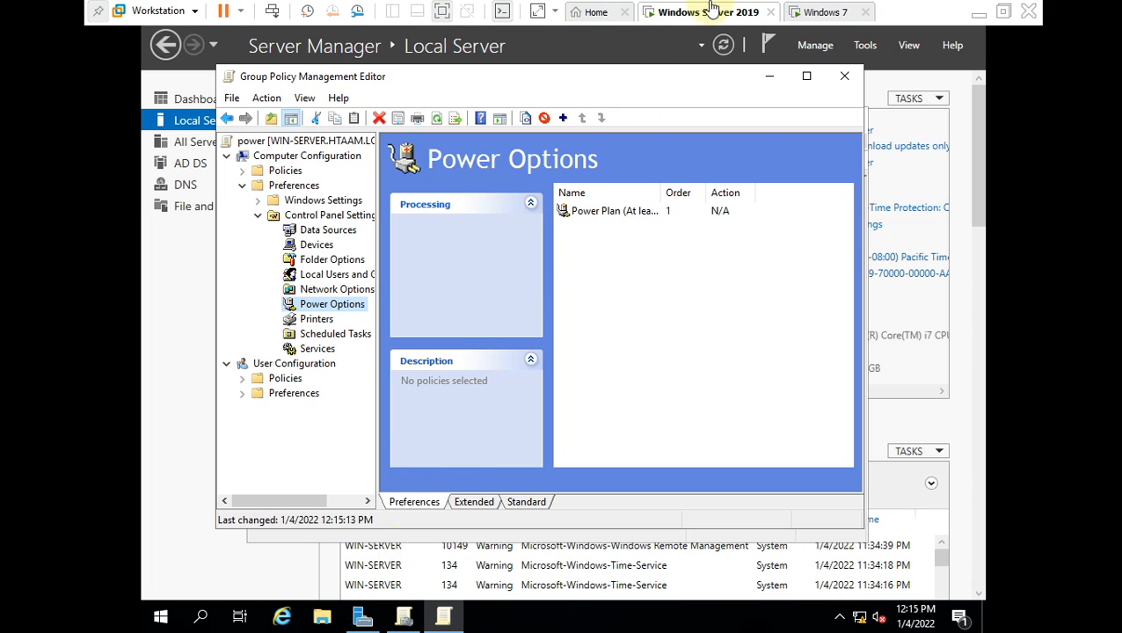
# Switch to the Windows 7 virtual machine, search its programs and files for "con", and open and close the user's contact properties.
pyautogui.click(807, 11)
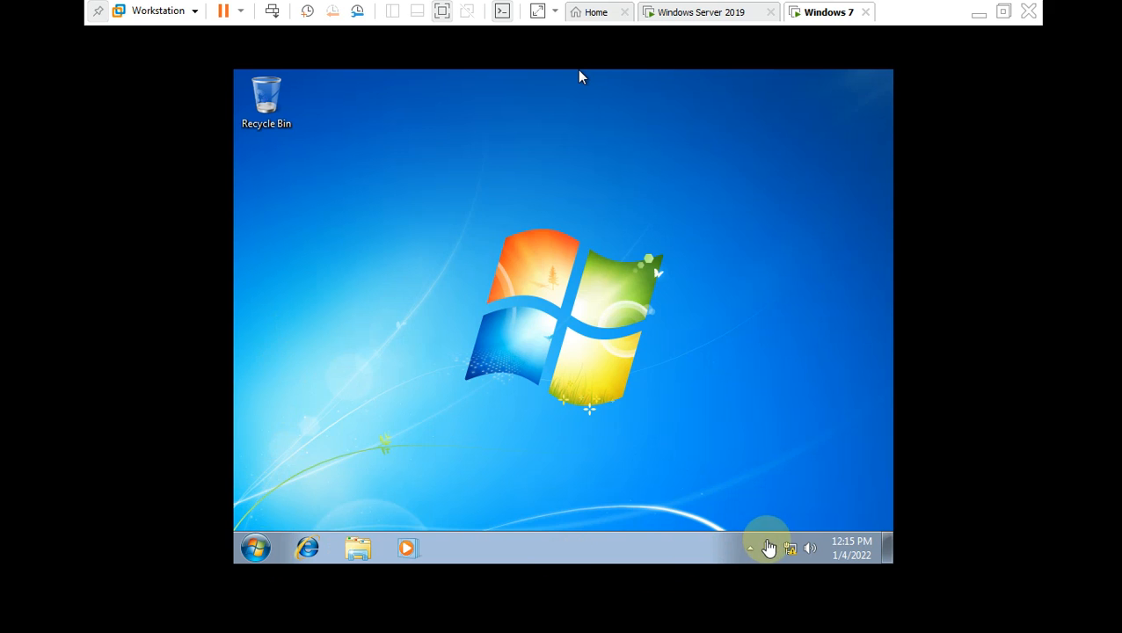
pyautogui.click(257, 548)
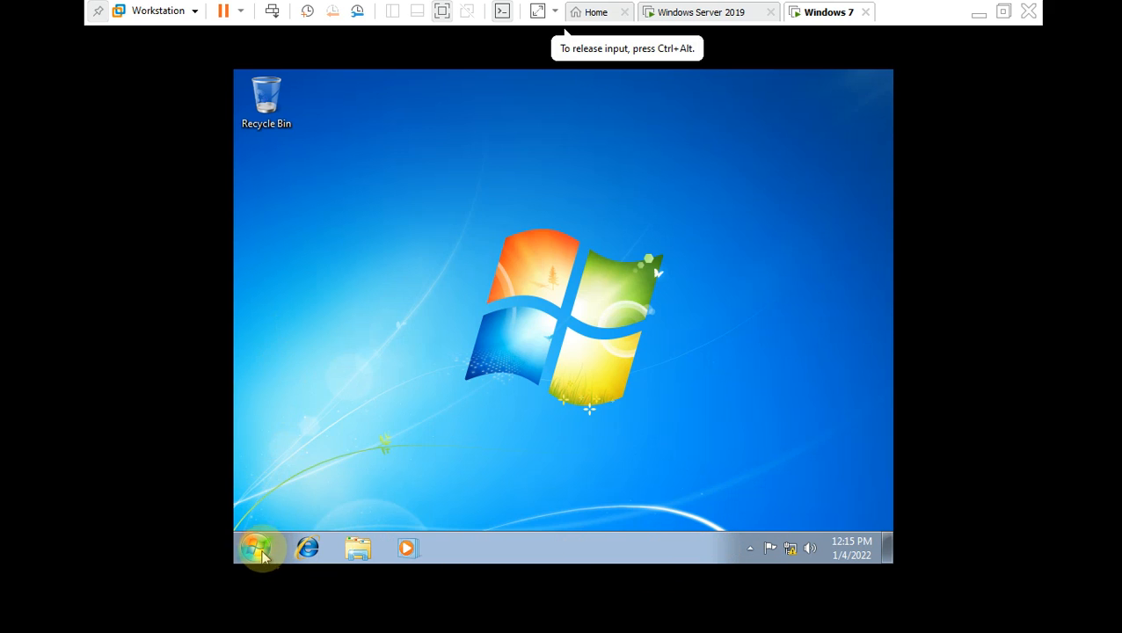
pyautogui.click(254, 550)
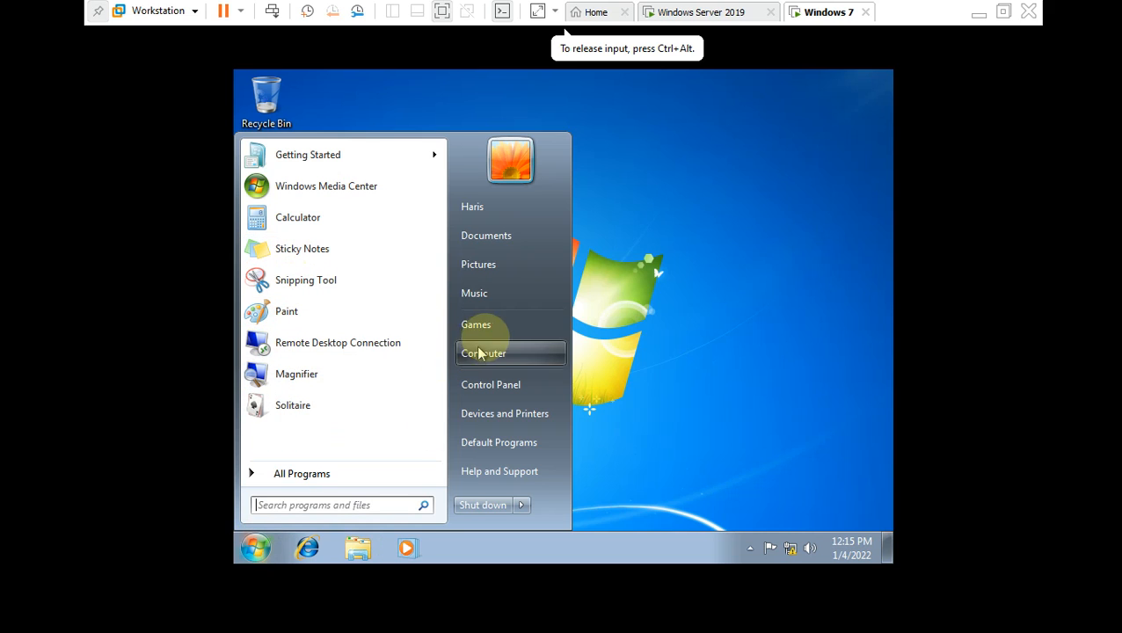
pyautogui.click(299, 508)
pyautogui.write('con')
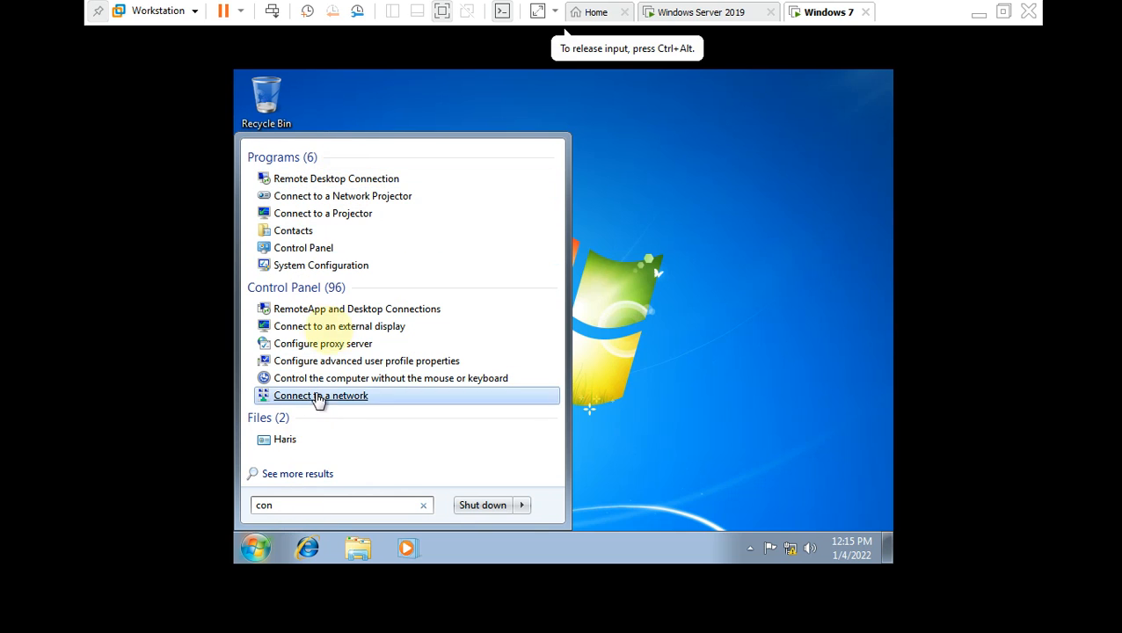
pyautogui.click(281, 446)
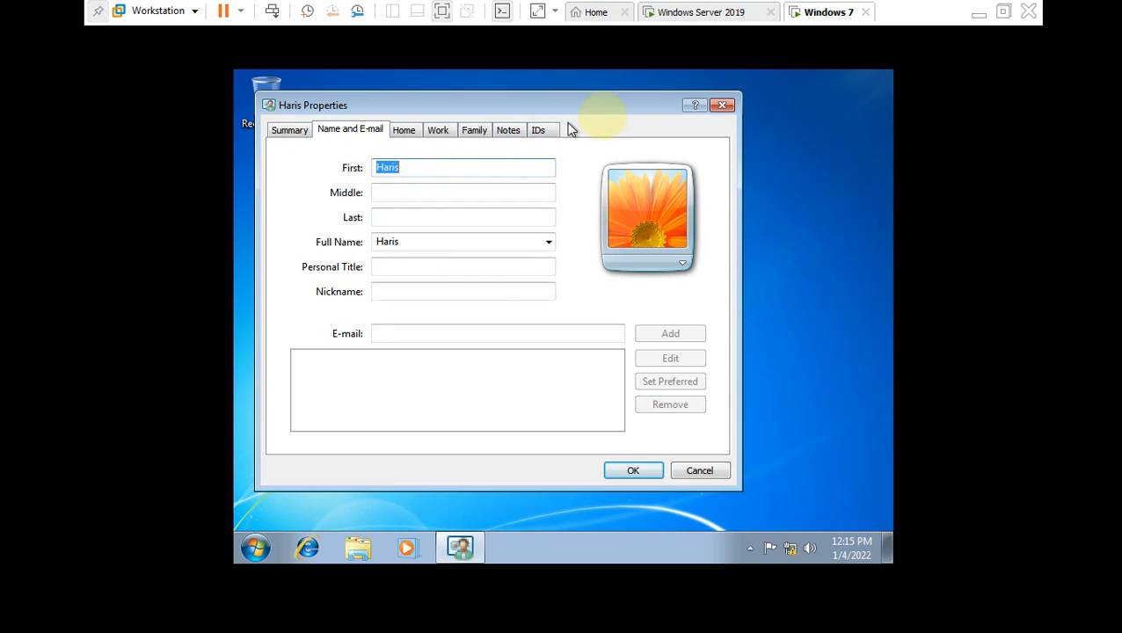
pyautogui.click(723, 106)
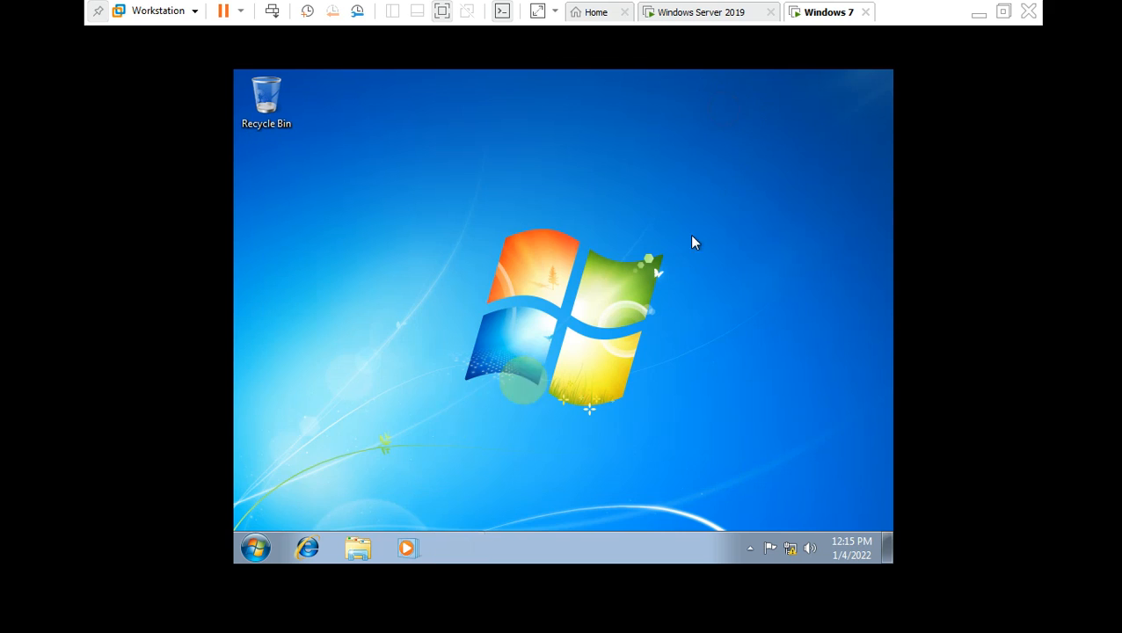
# Check the Windows 7 client's Power Options, showing and refreshing the additional power plans, and close the window.
pyautogui.click(255, 547)
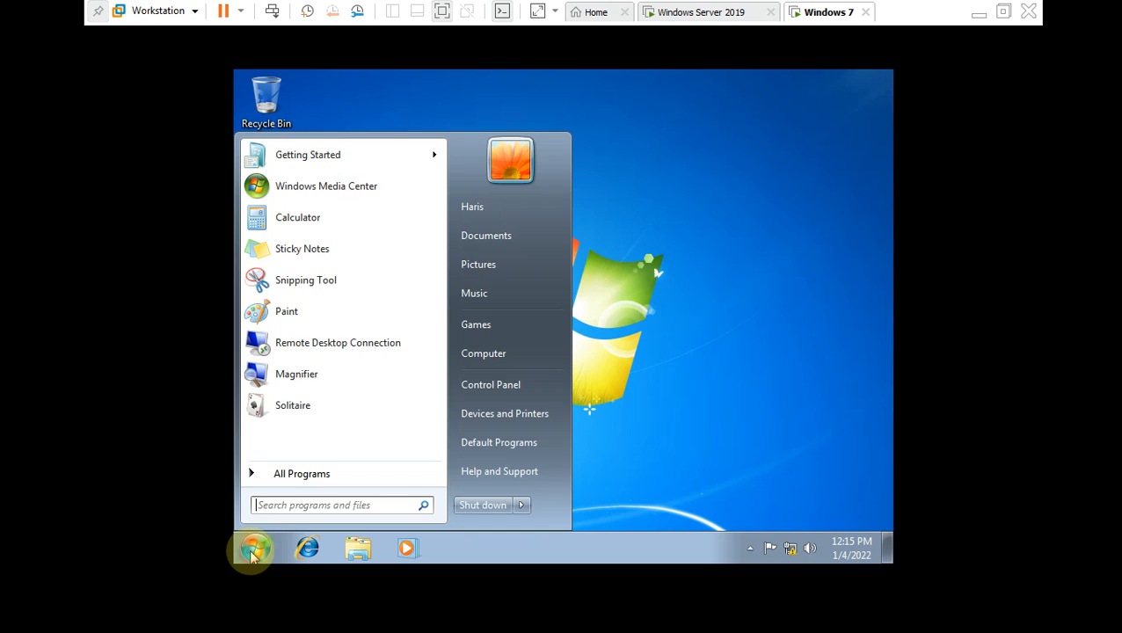
pyautogui.click(315, 509)
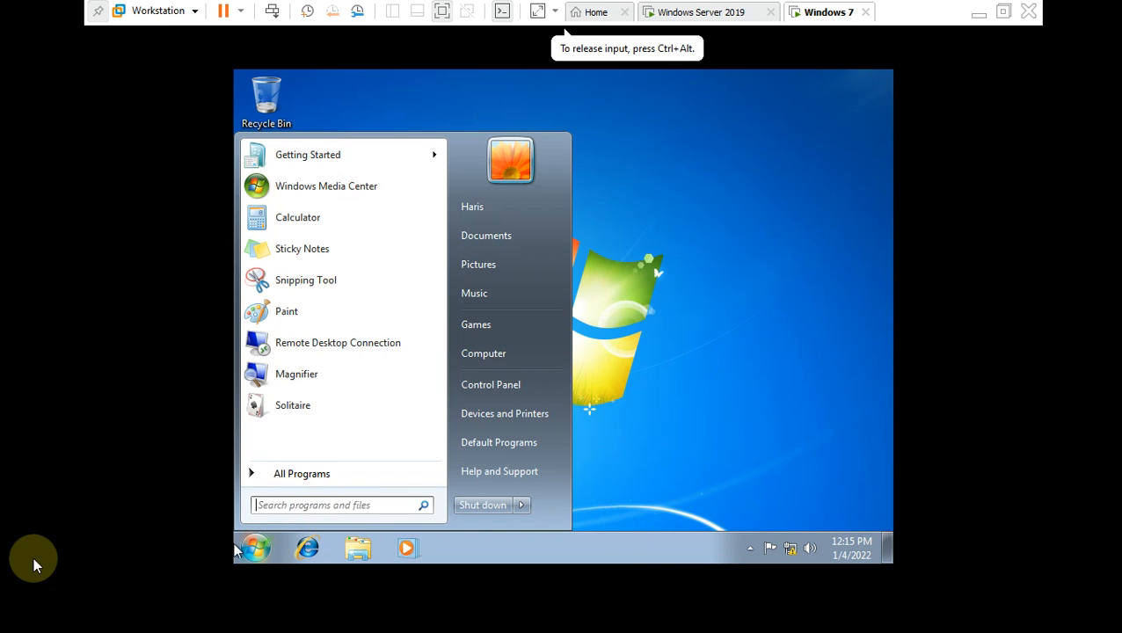
pyautogui.click(502, 387)
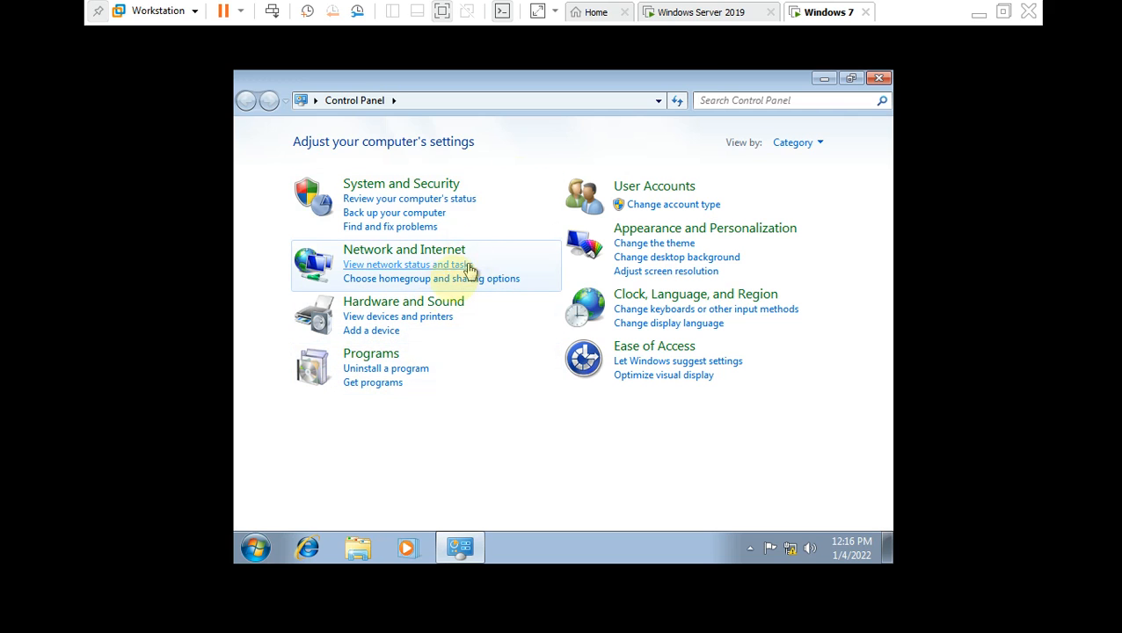
pyautogui.click(410, 306)
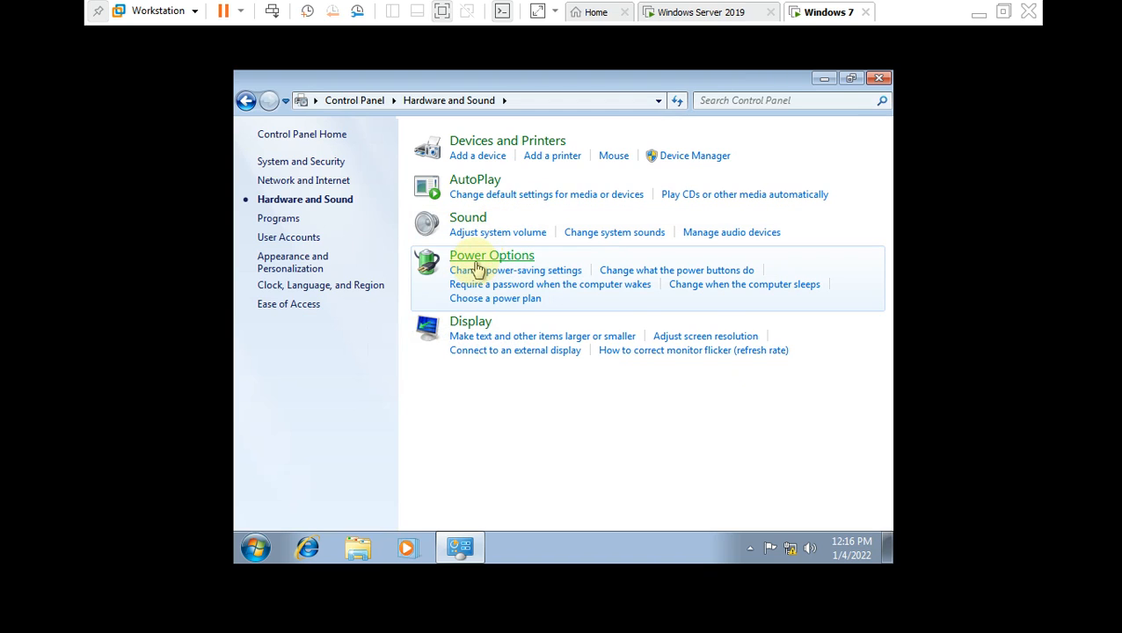
pyautogui.click(476, 264)
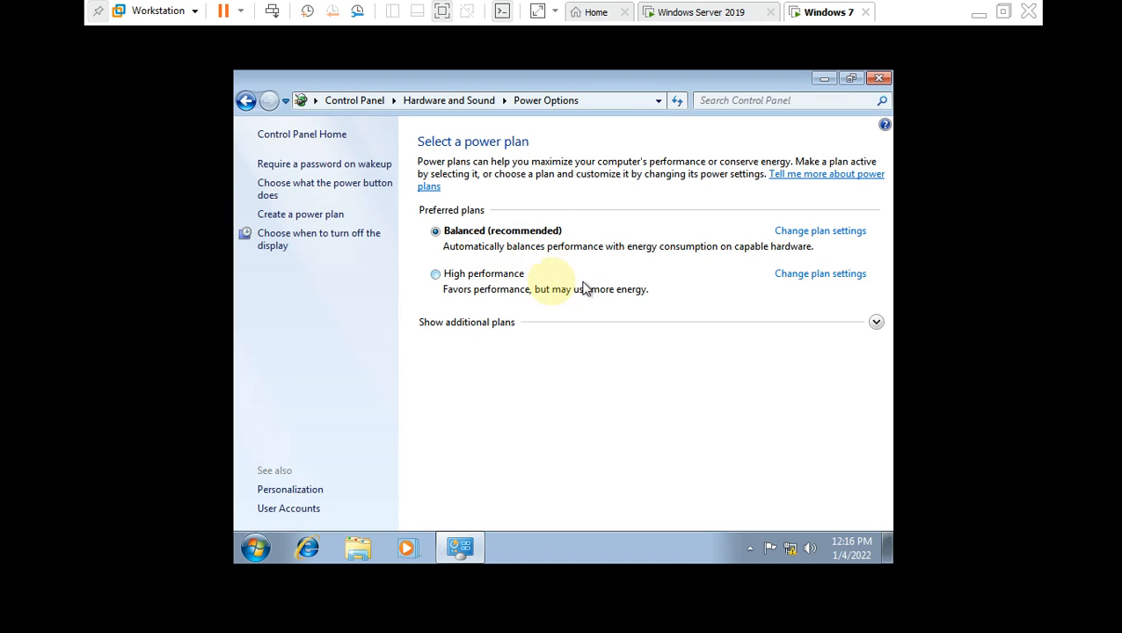
pyautogui.click(877, 323)
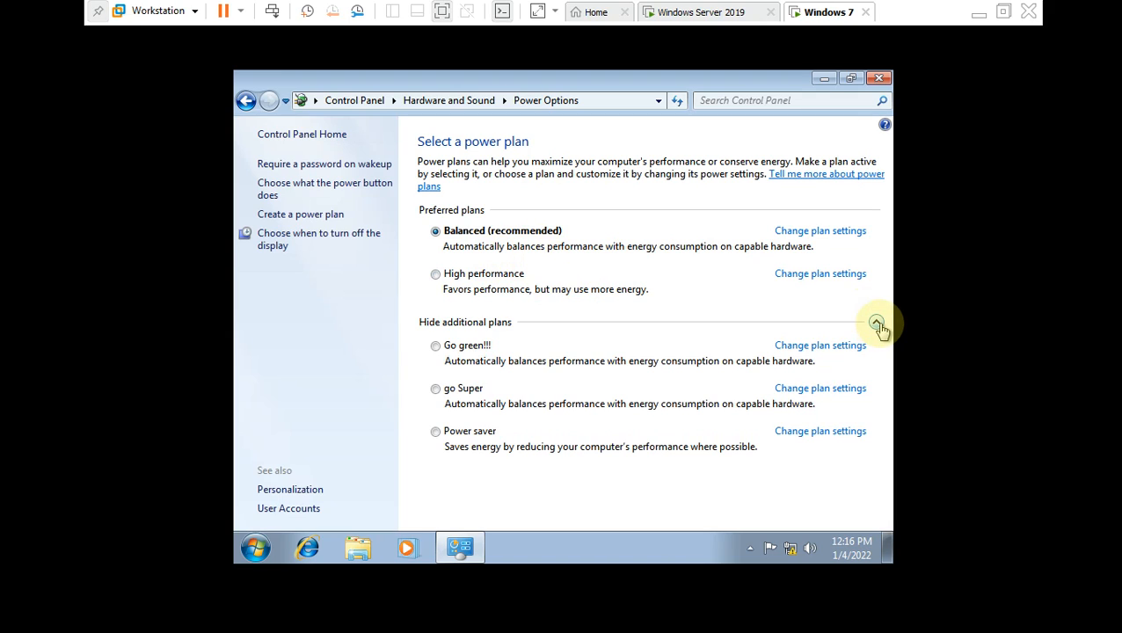
pyautogui.click(676, 101)
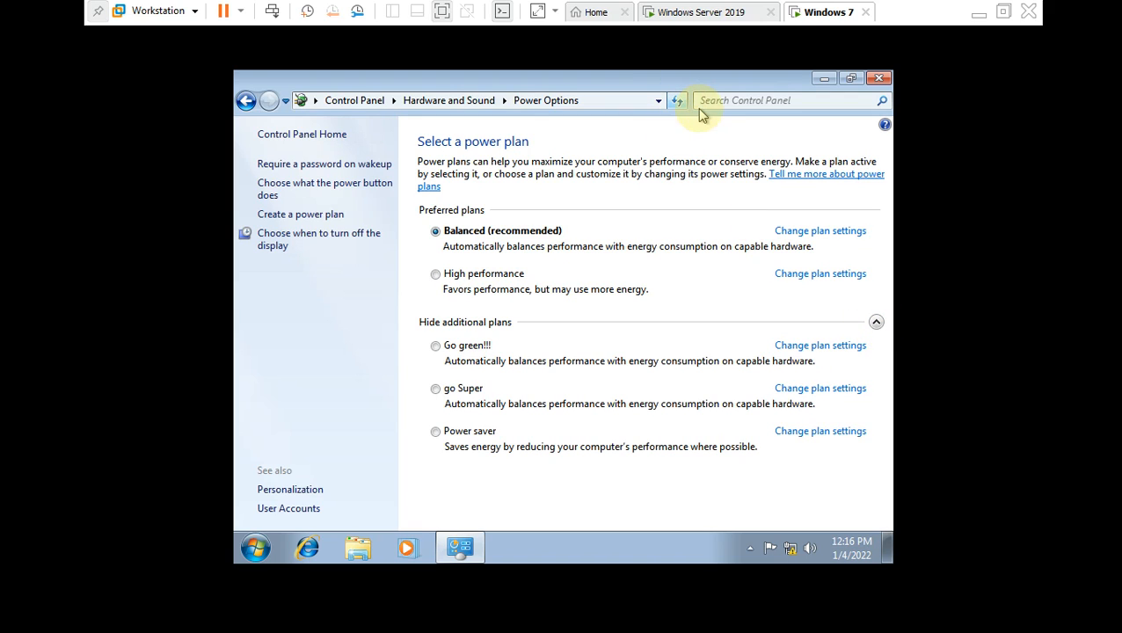
pyautogui.click(876, 83)
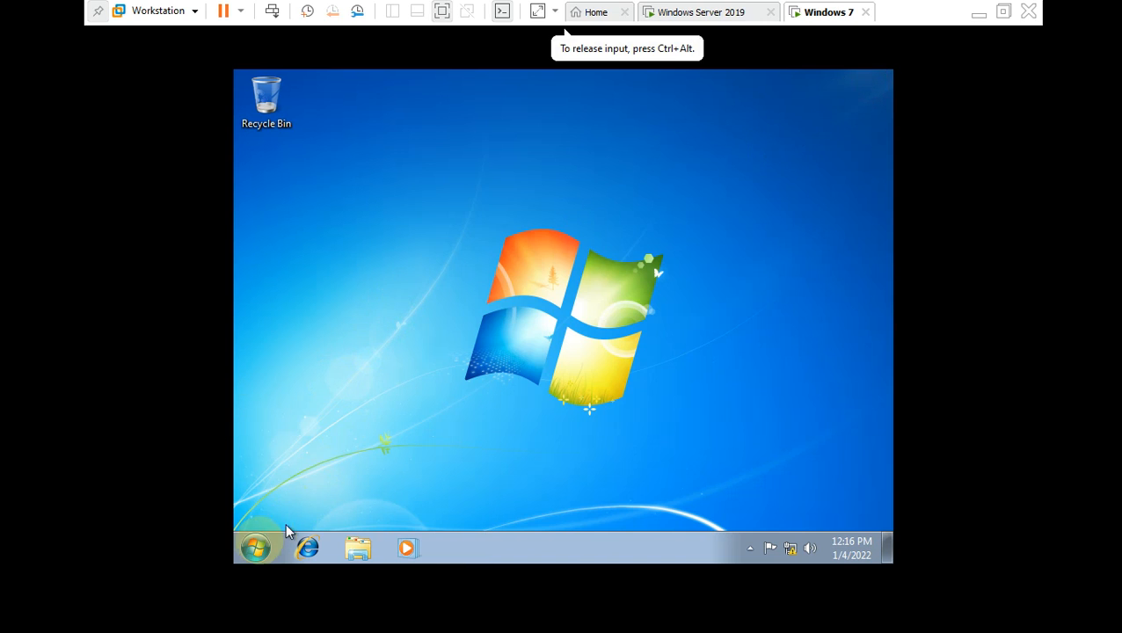
# Restart the Windows 7 machine, continuing even though other people are logged on.
pyautogui.click(254, 547)
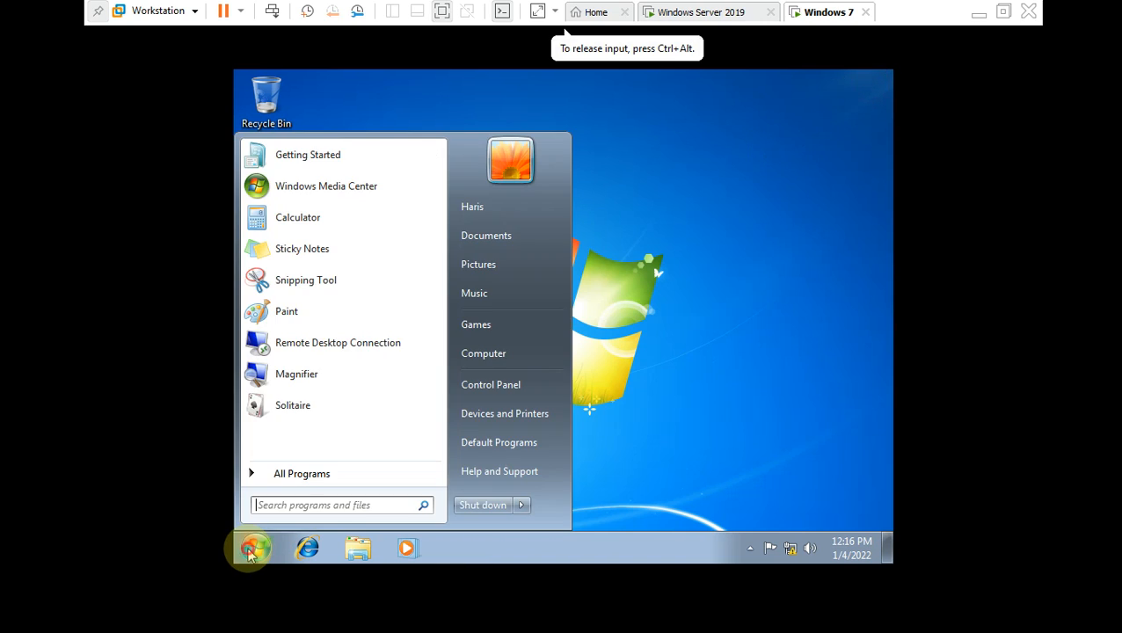
pyautogui.click(520, 507)
pyautogui.click(568, 463)
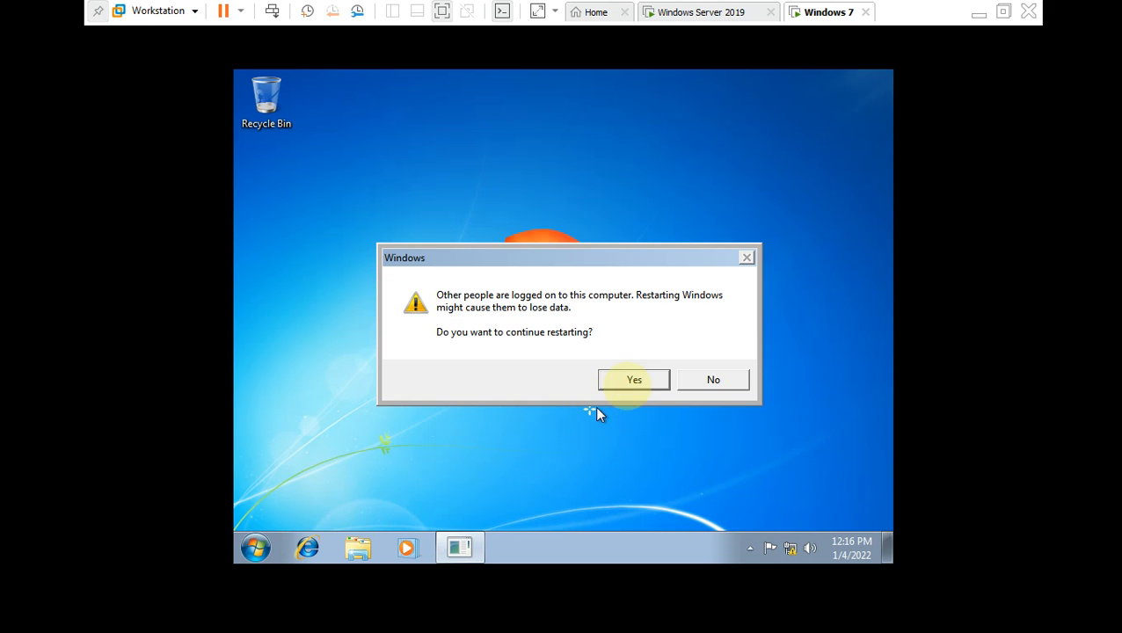
pyautogui.click(633, 380)
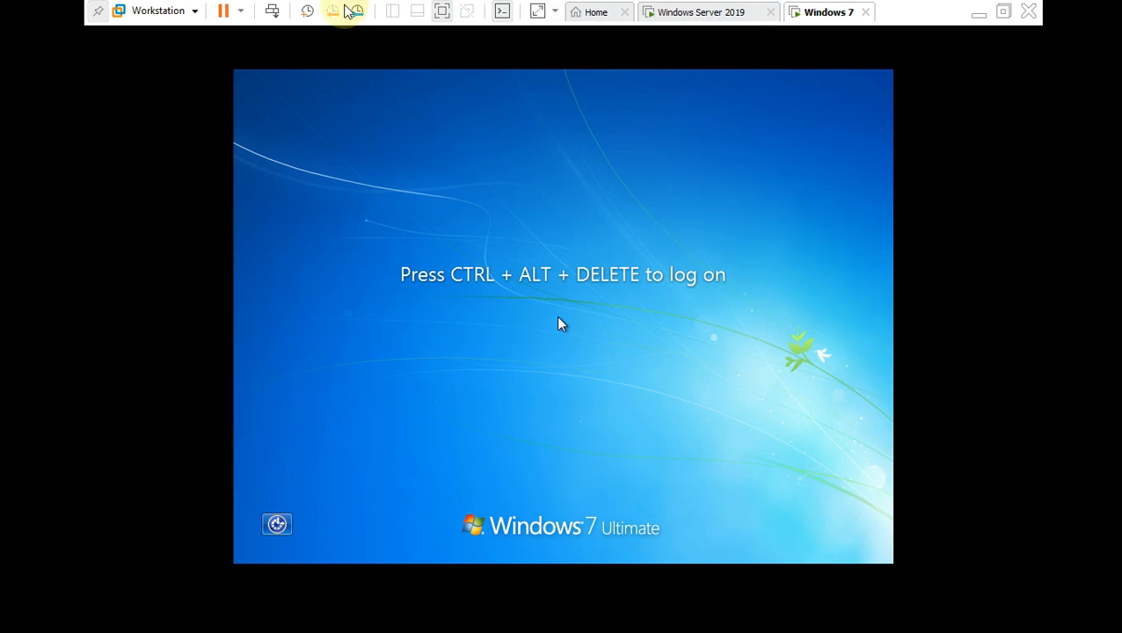
# Send Ctrl+Alt+Del to the Windows 7 virtual machine and log on to the domain account by entering its password.
pyautogui.click(272, 11)
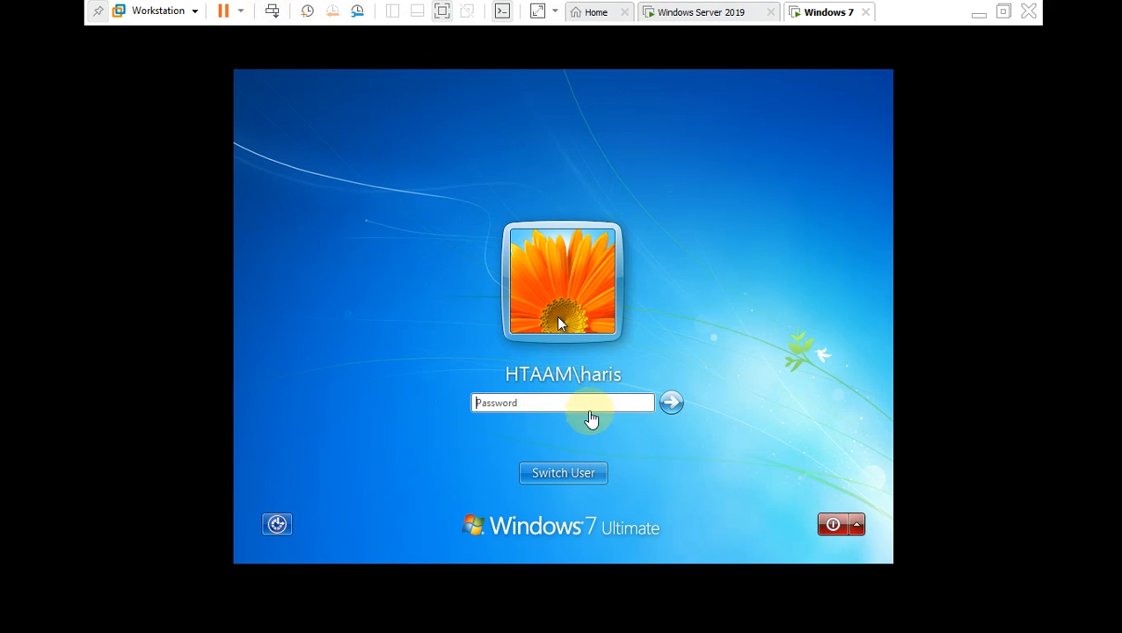
pyautogui.click(556, 402)
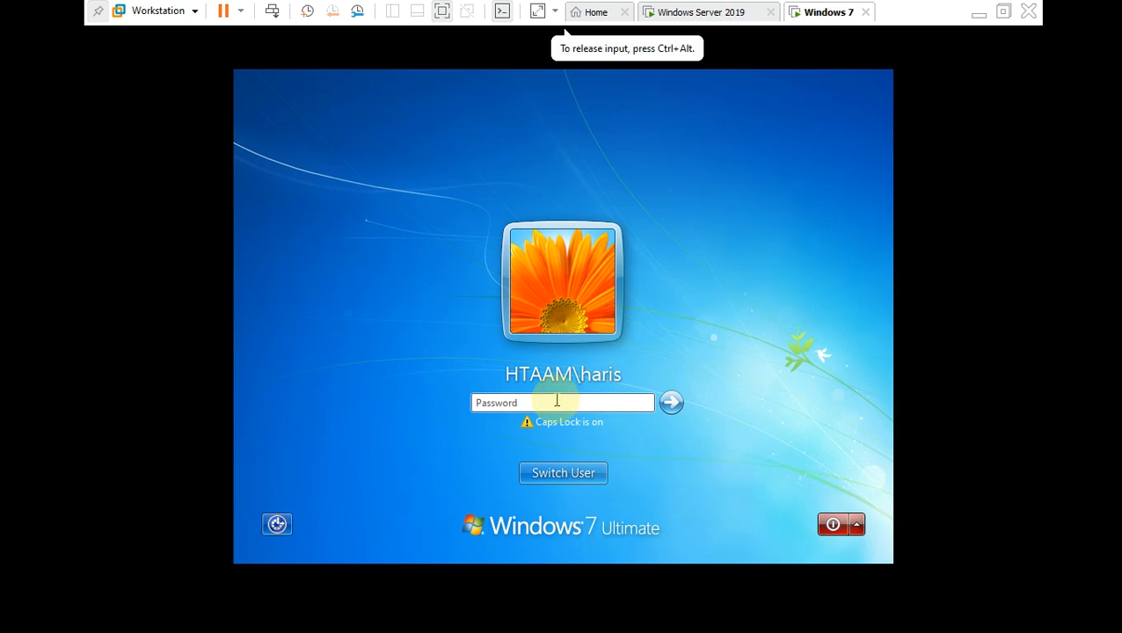
pyautogui.write('••••')
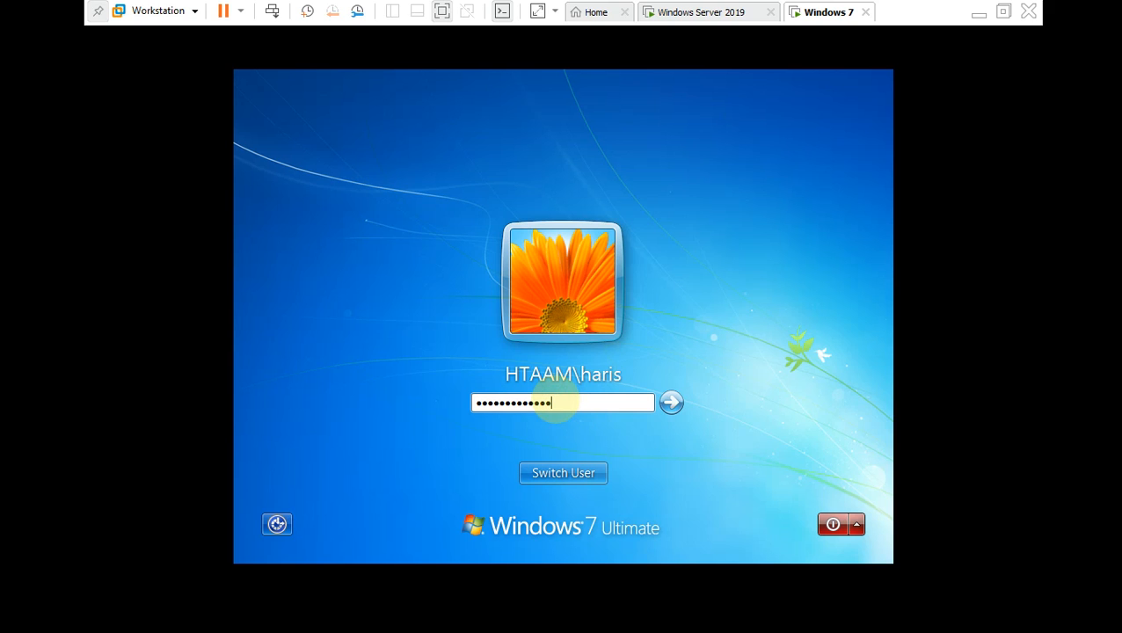
pyautogui.press('Return')
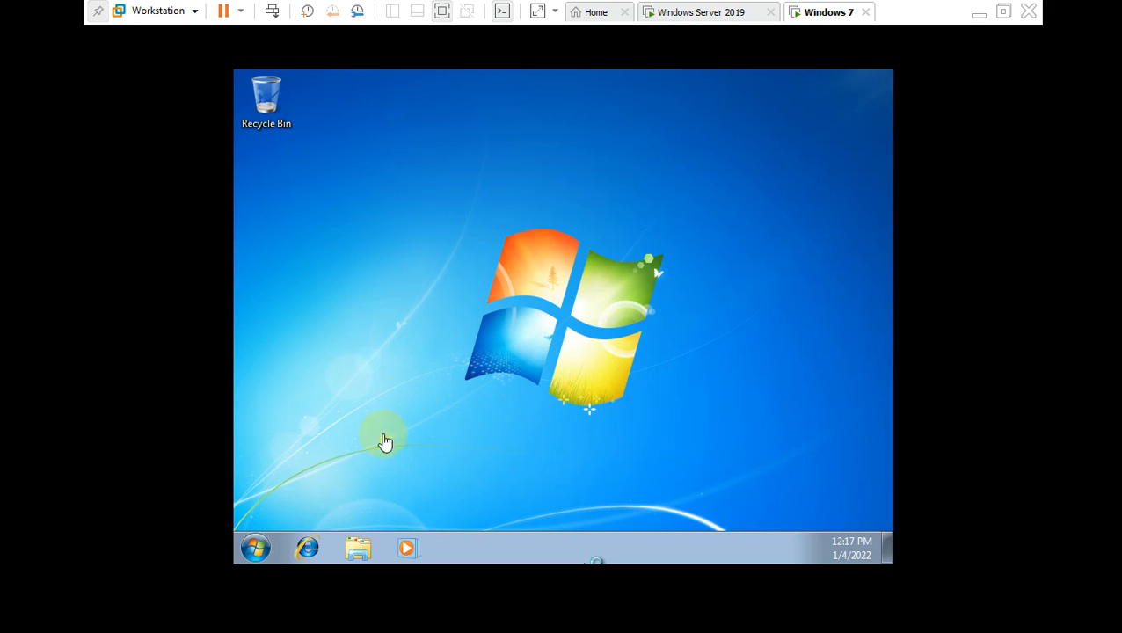
pyautogui.click(356, 406)
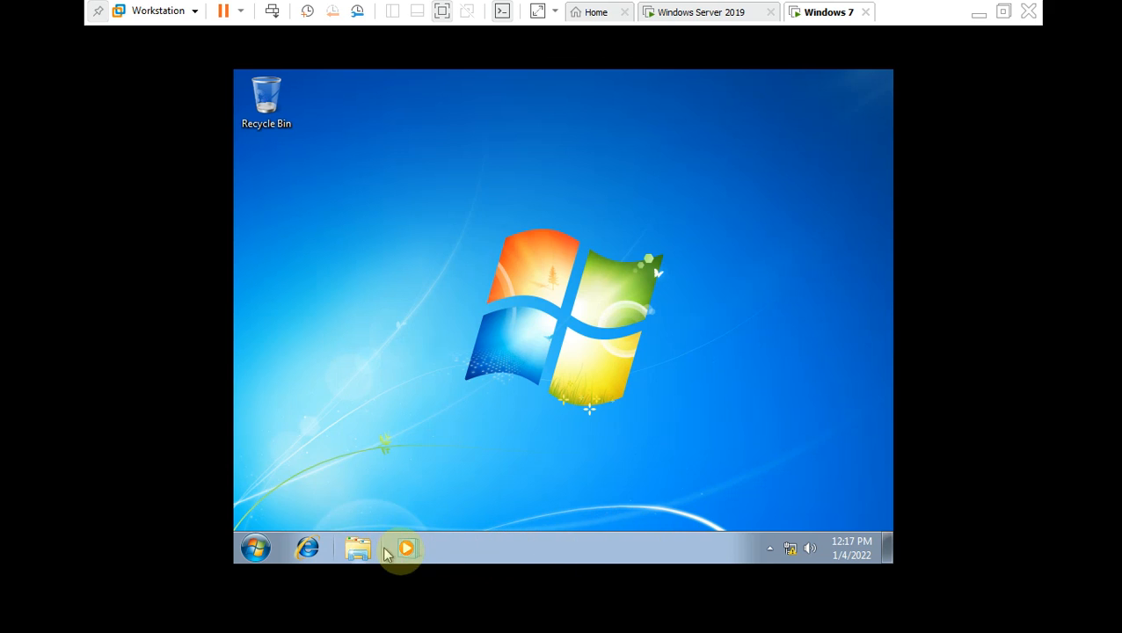
# Check the power plans in Power Options under Hardware and Sound for GO SUPER GREEN!!! and close the window.
pyautogui.click(264, 550)
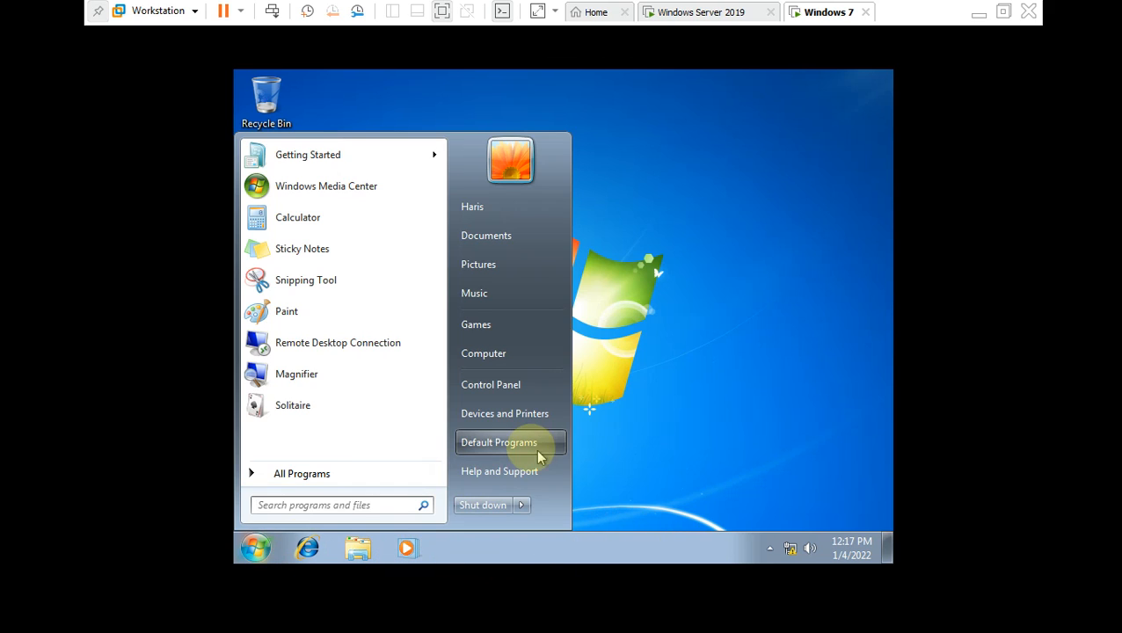
pyautogui.click(492, 387)
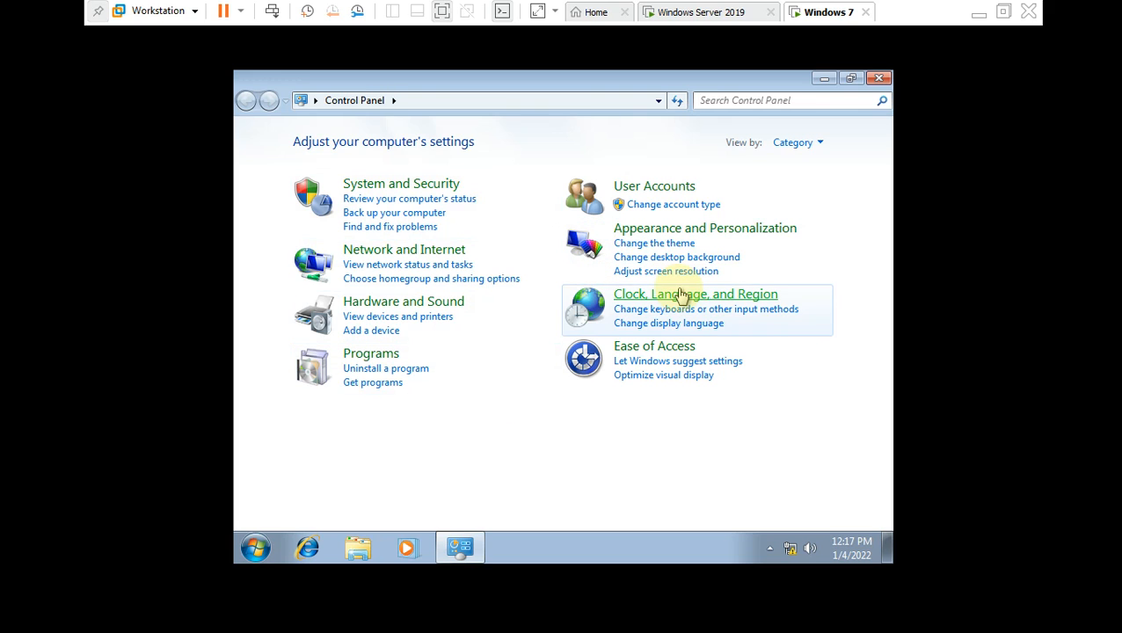
pyautogui.click(364, 306)
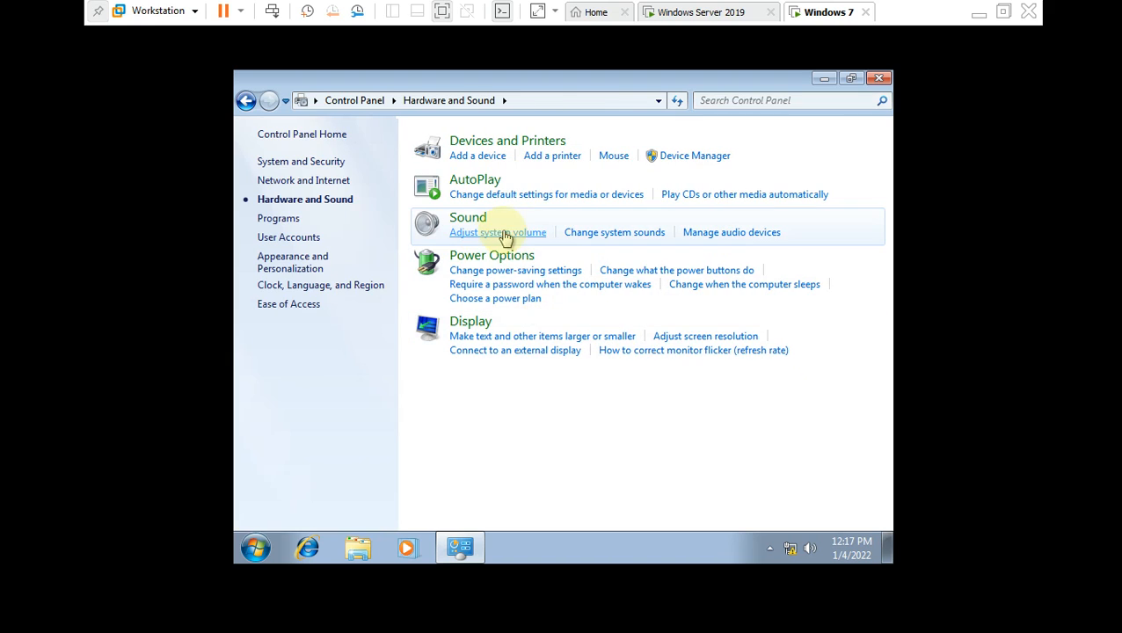
pyautogui.click(524, 270)
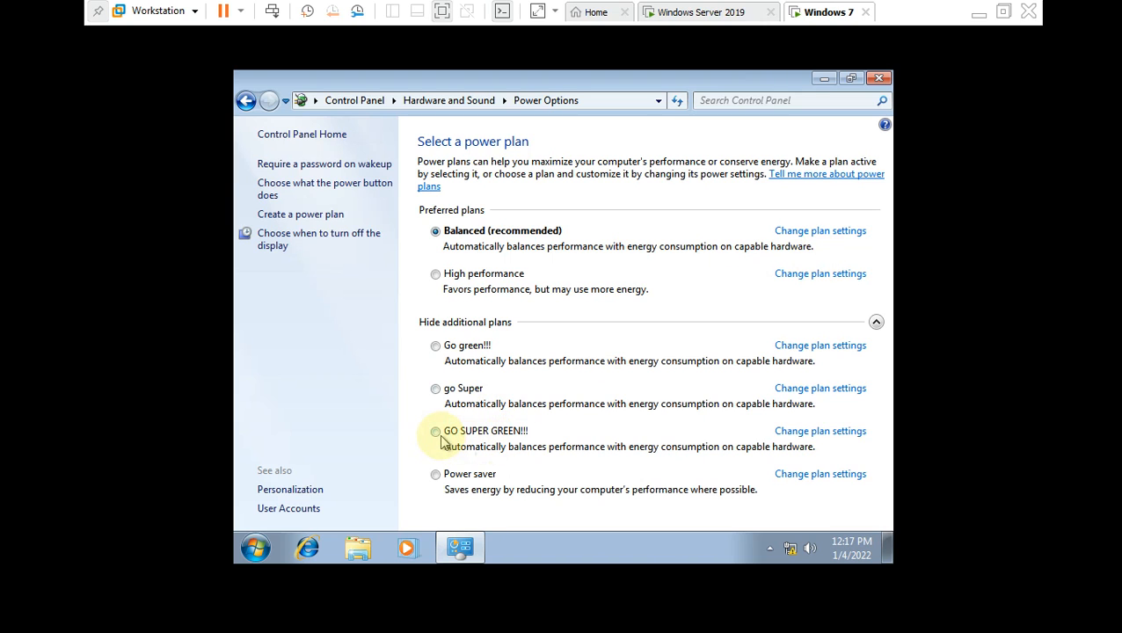
pyautogui.click(878, 78)
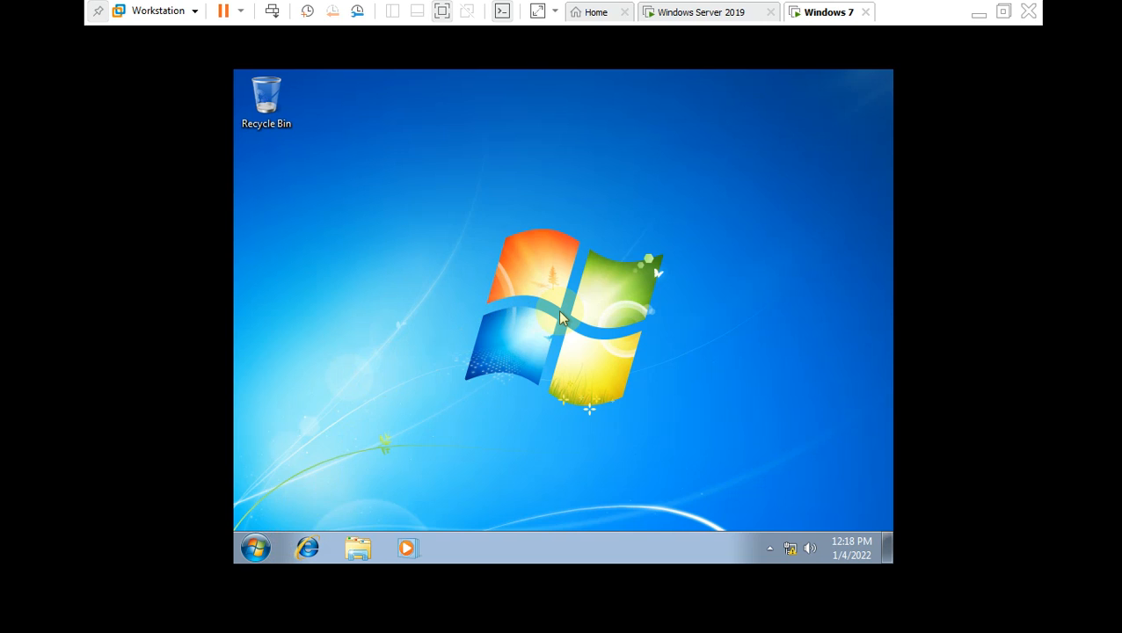
# Run gpupdate on the Windows 7 client to refresh its Group Policy settings.
pyautogui.press('super+r')
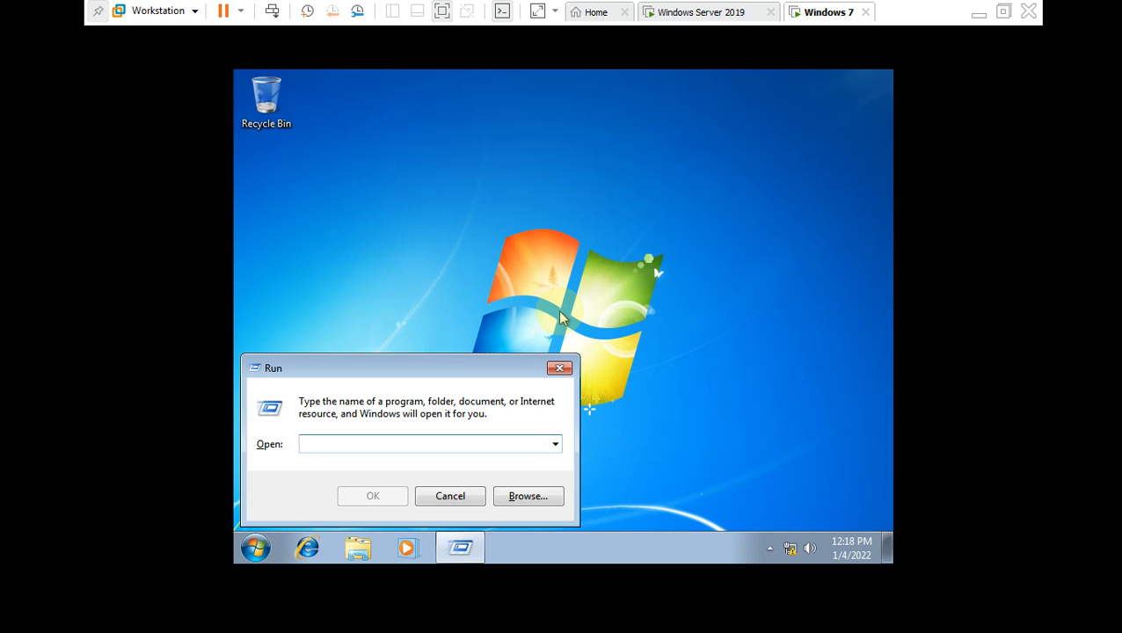
pyautogui.write('g')
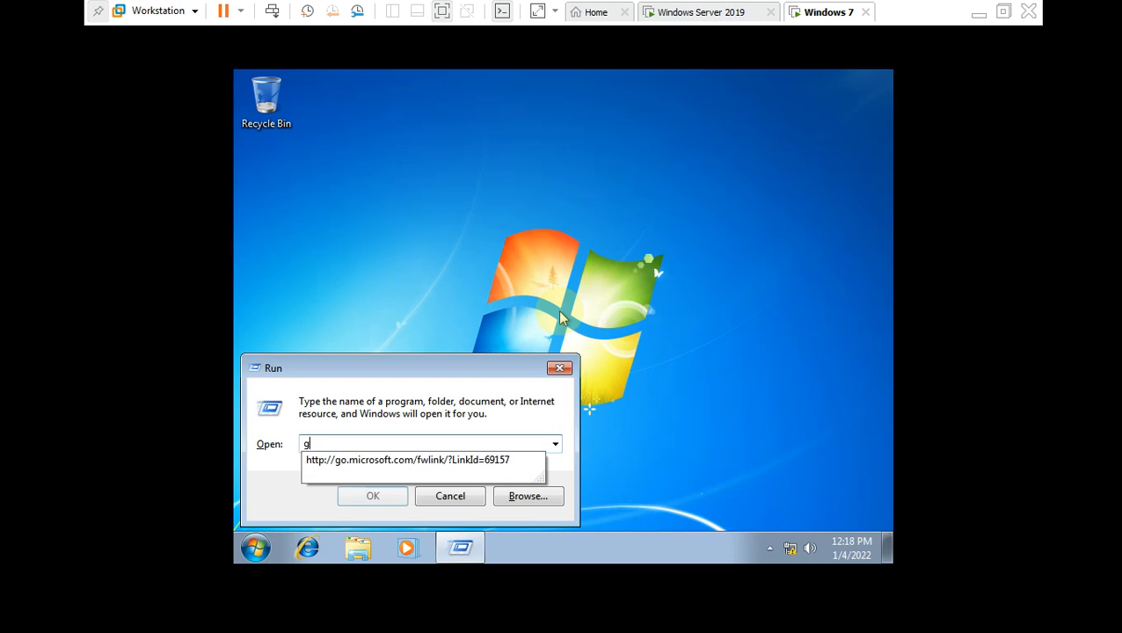
pyautogui.write('pupdate')
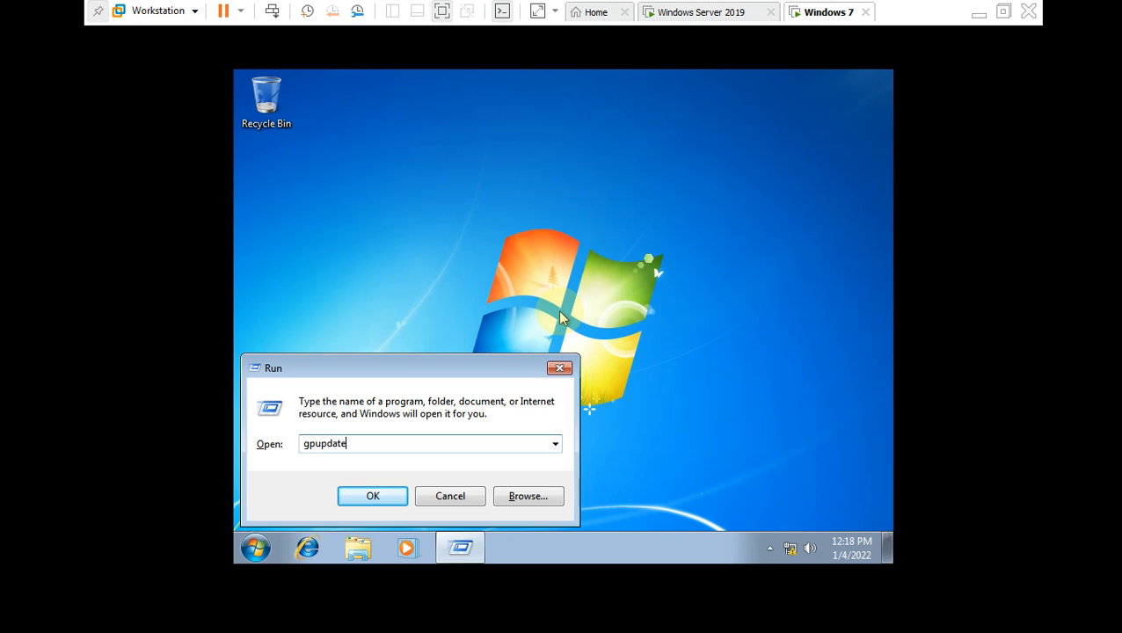
pyautogui.click(373, 497)
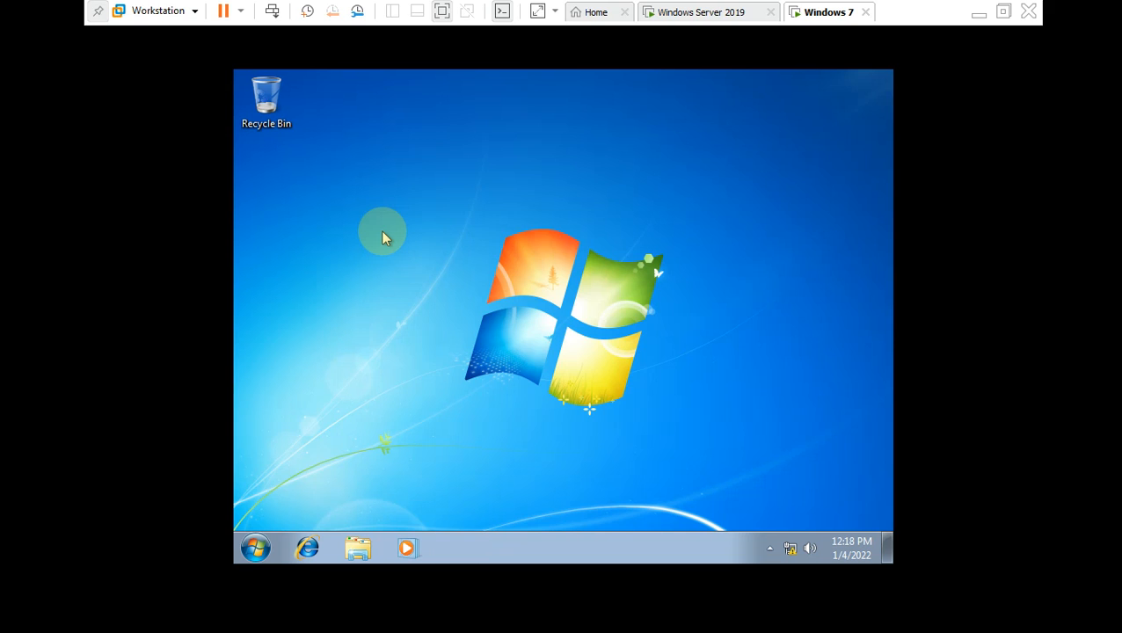
# Check the current theme and desktop background in the desktop's Personalization settings and close the window.
pyautogui.rightClick(410, 217)
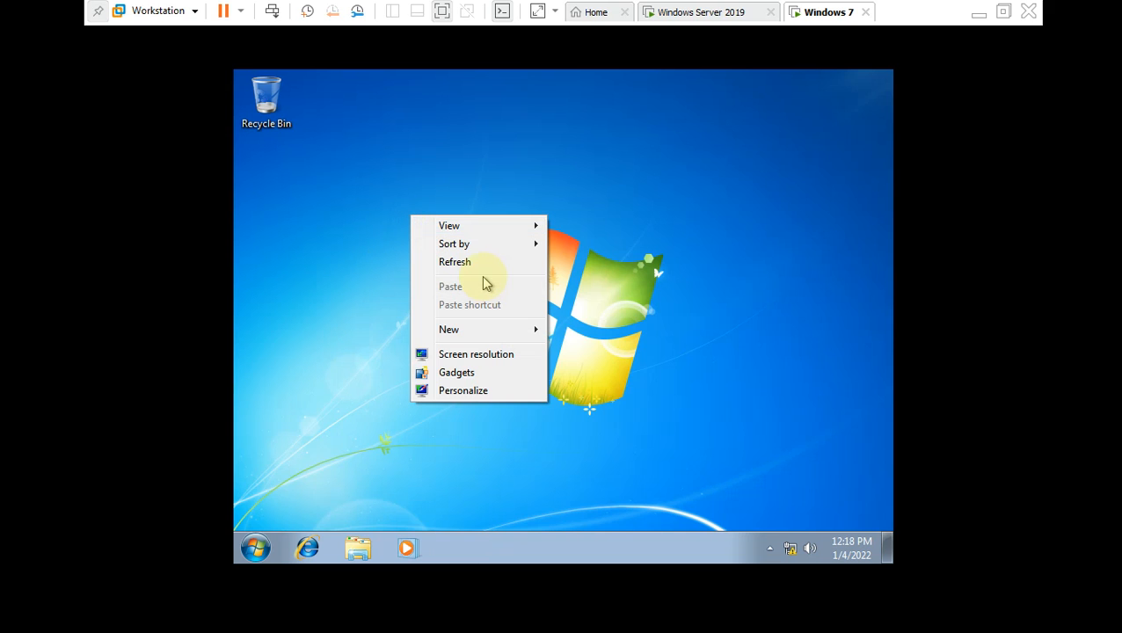
pyautogui.click(481, 271)
pyautogui.rightClick(478, 261)
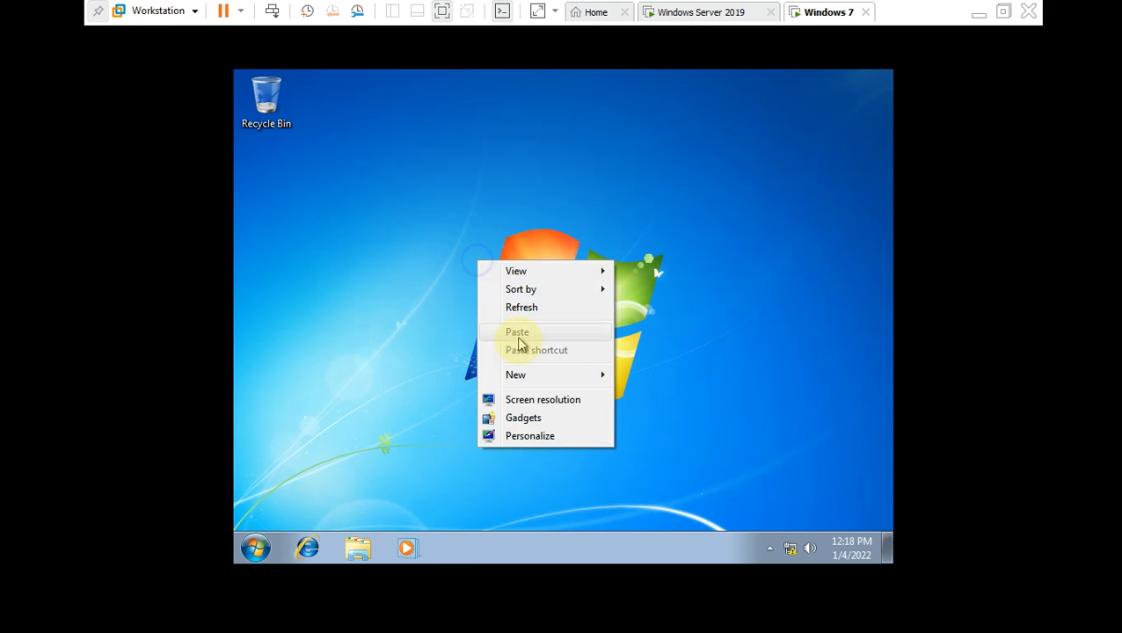
pyautogui.click(520, 439)
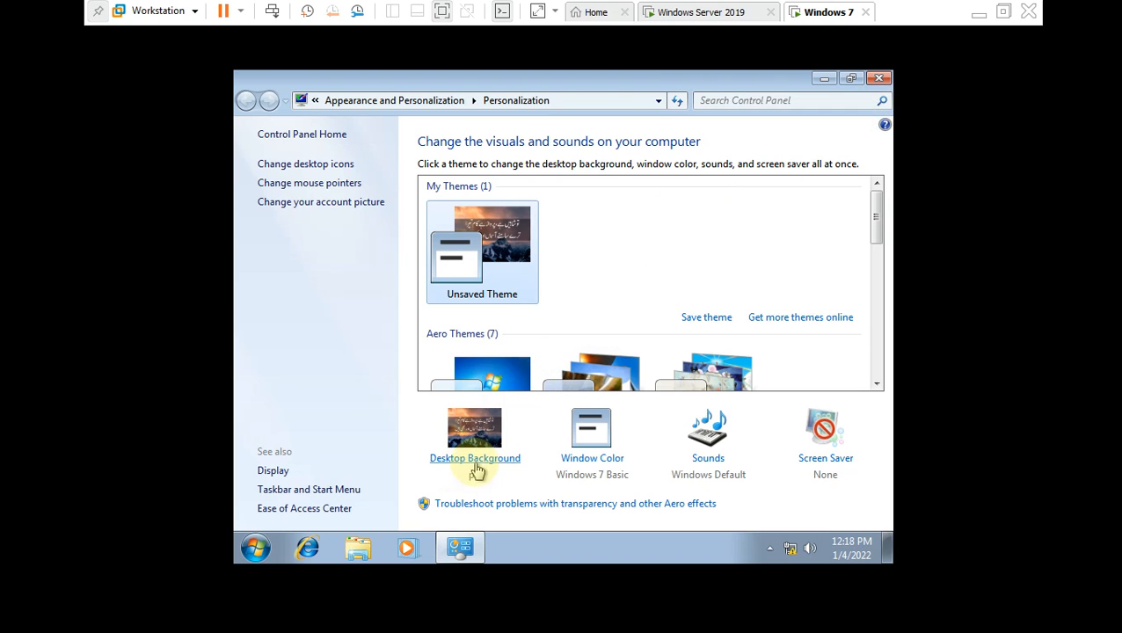
pyautogui.click(880, 78)
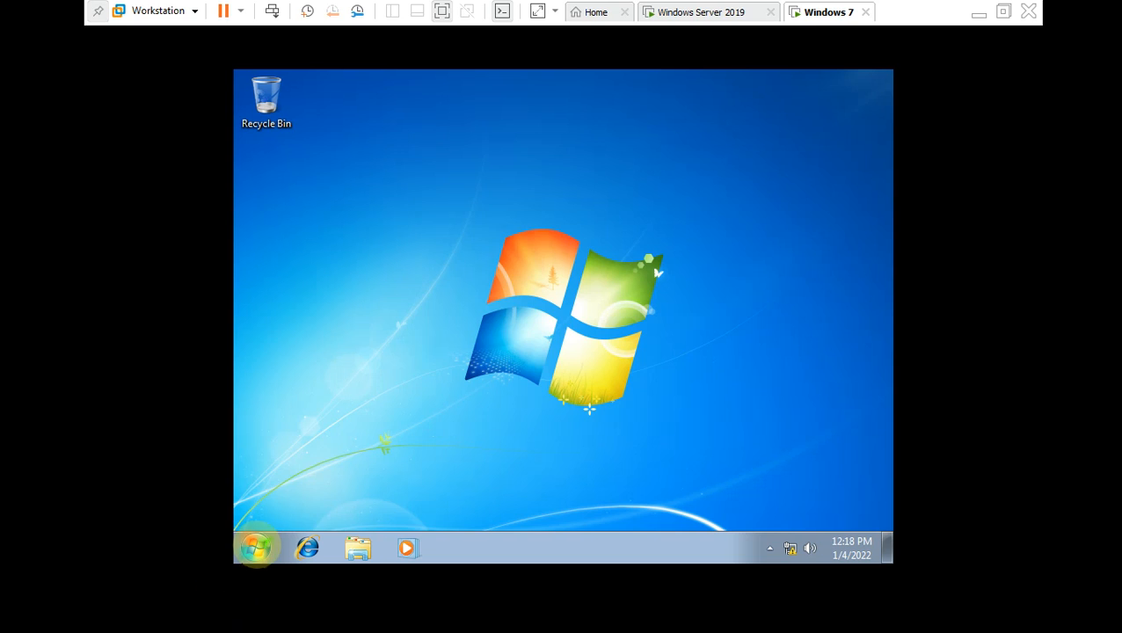
# Leave the current Windows 7 session for the log-on screen with Switch user.
pyautogui.click(254, 547)
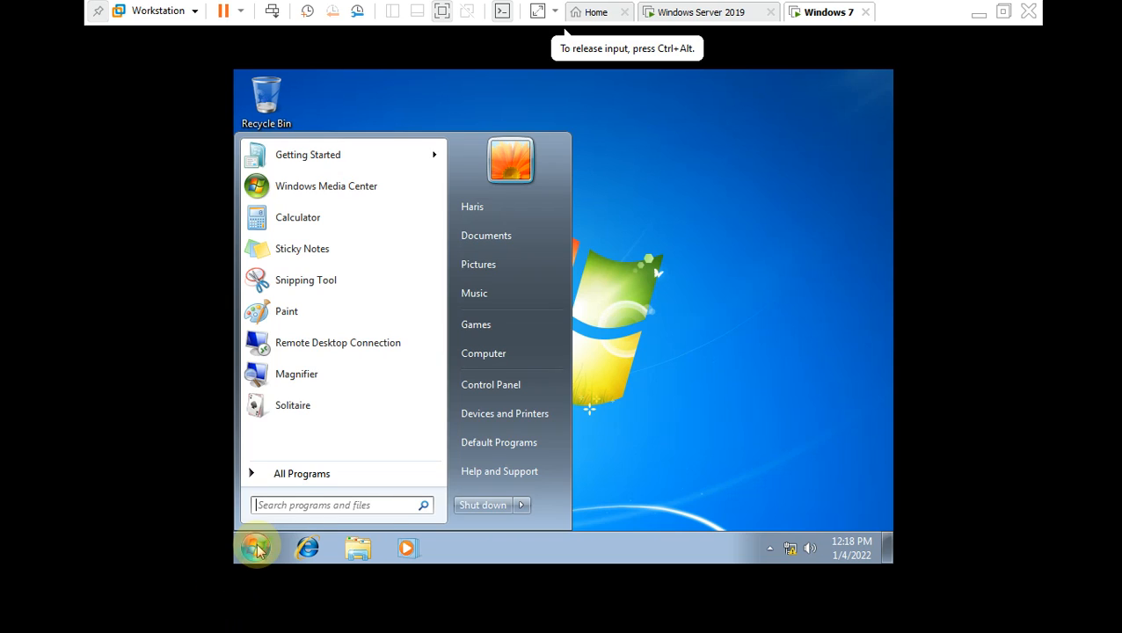
pyautogui.click(521, 505)
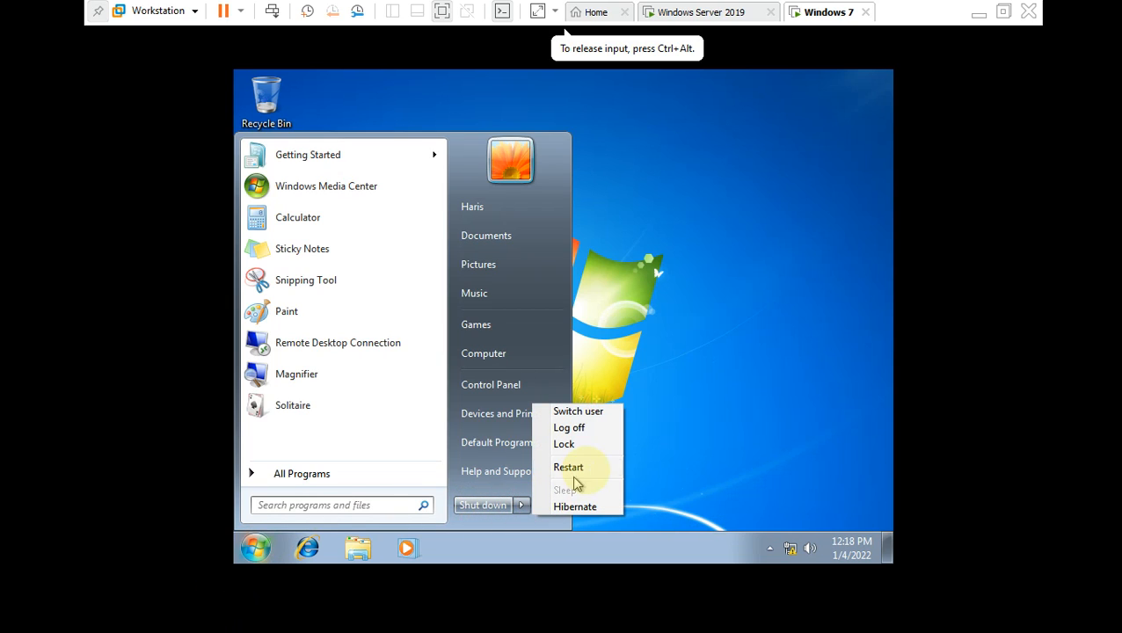
pyautogui.click(574, 410)
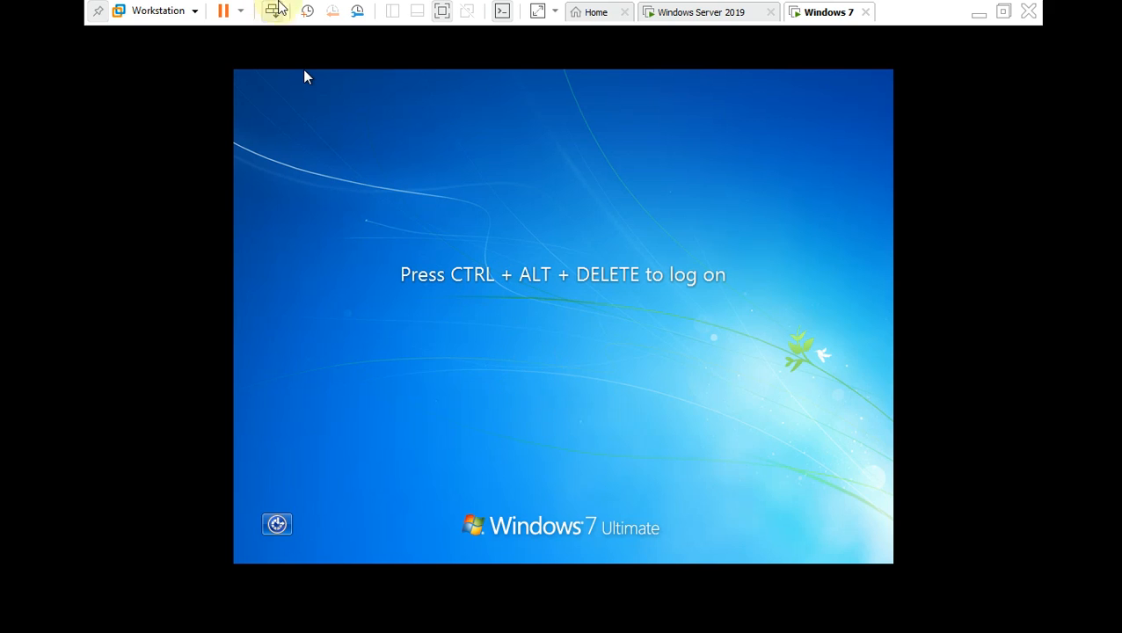
# Log back on to the already logged-on HTAAM domain account by entering its account password.
pyautogui.click(274, 9)
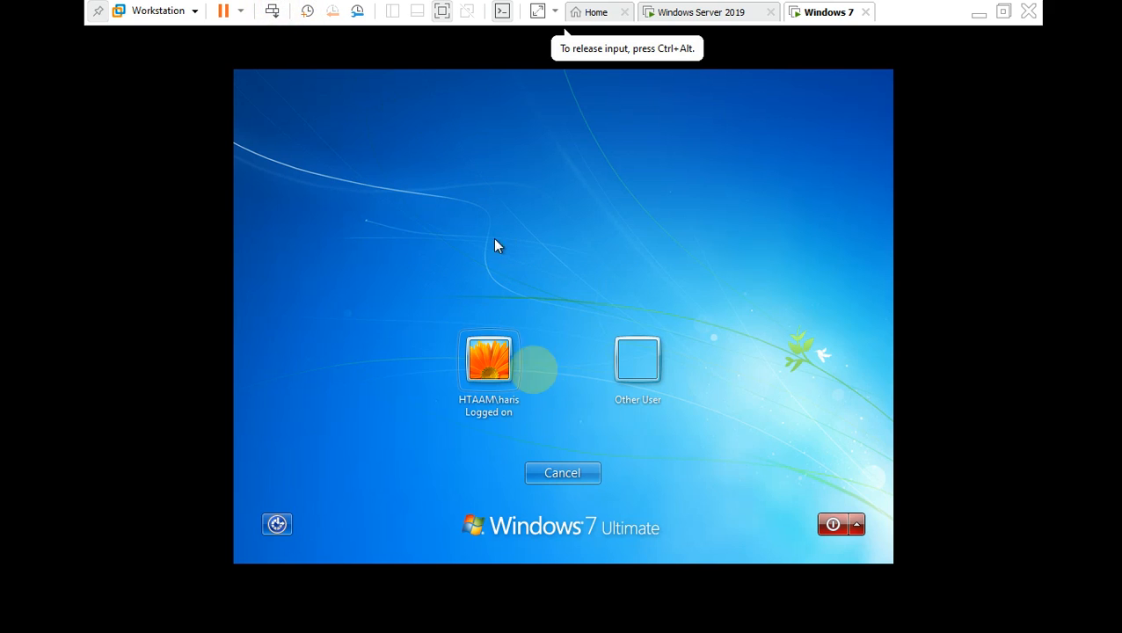
pyautogui.click(495, 378)
pyautogui.click(524, 404)
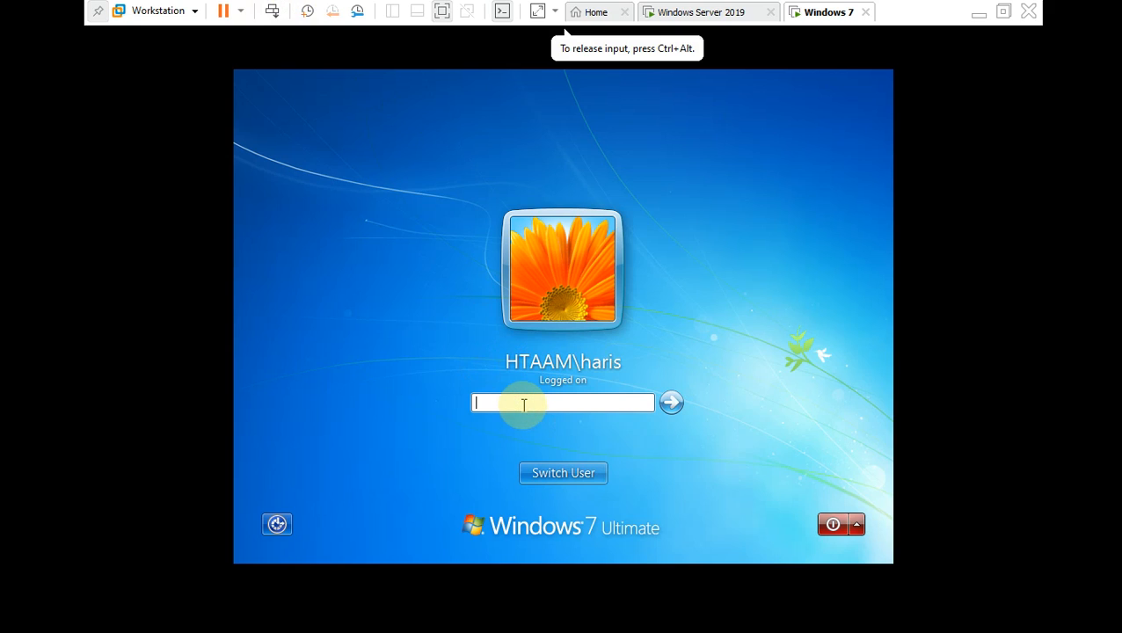
pyautogui.press('capslock')
pyautogui.write('•')
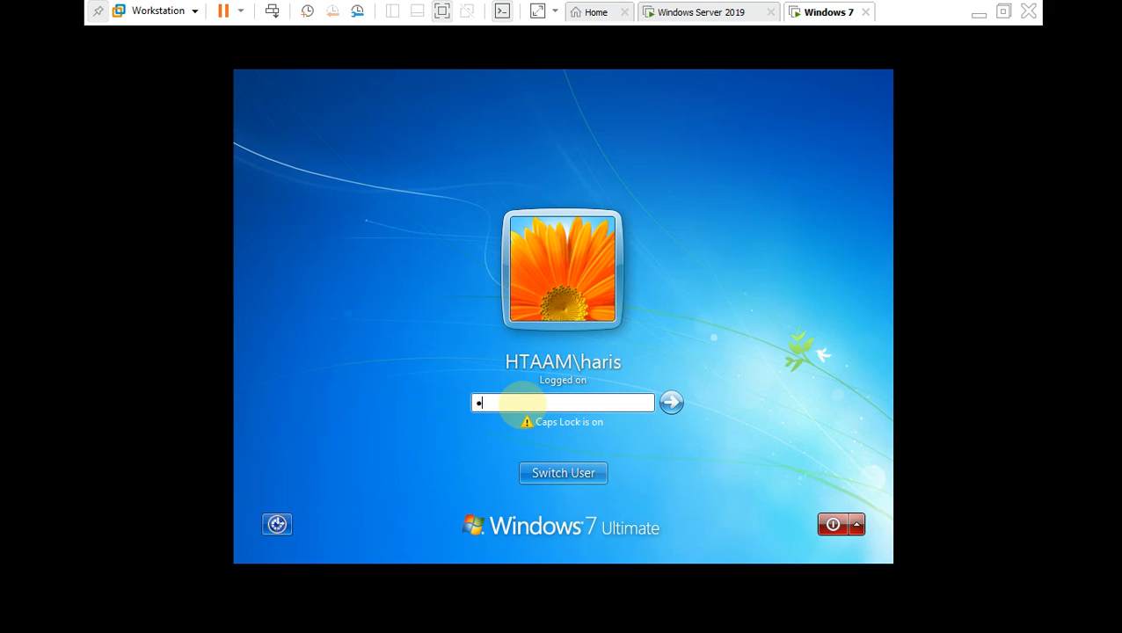
pyautogui.press('capslock')
pyautogui.write('•')
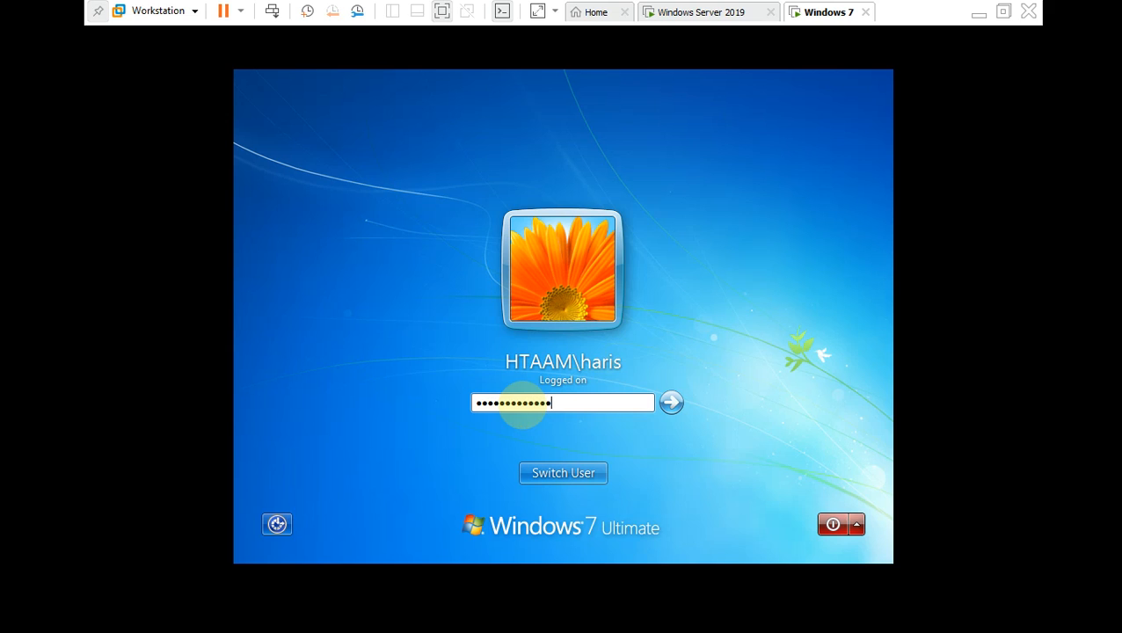
pyautogui.press('Return')
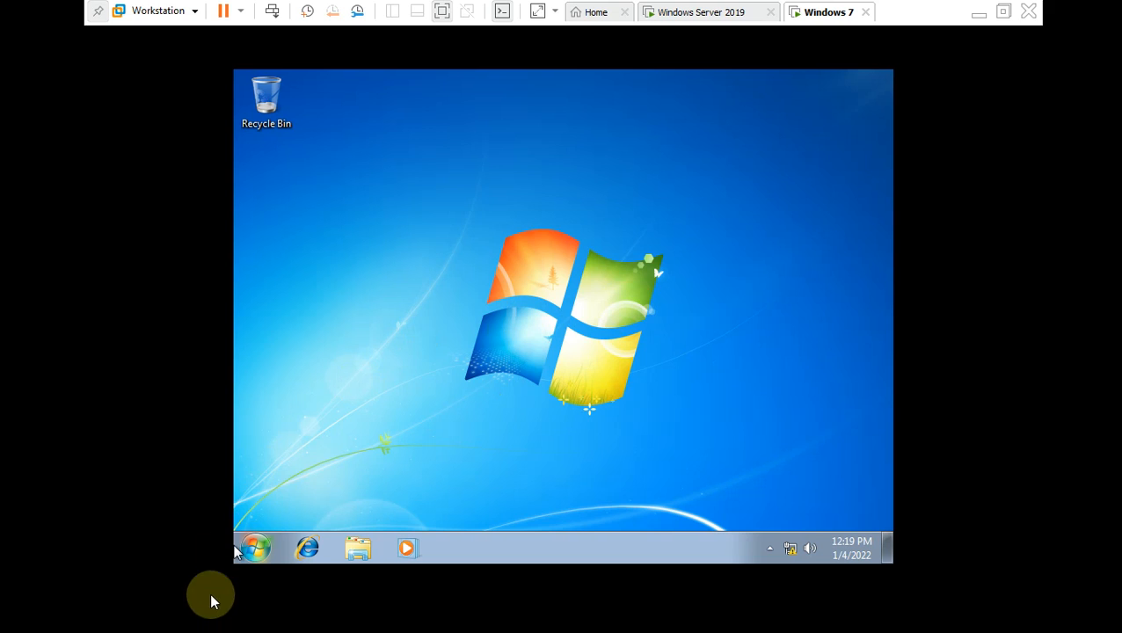
# Restart the Windows 7 client.
pyautogui.click(251, 548)
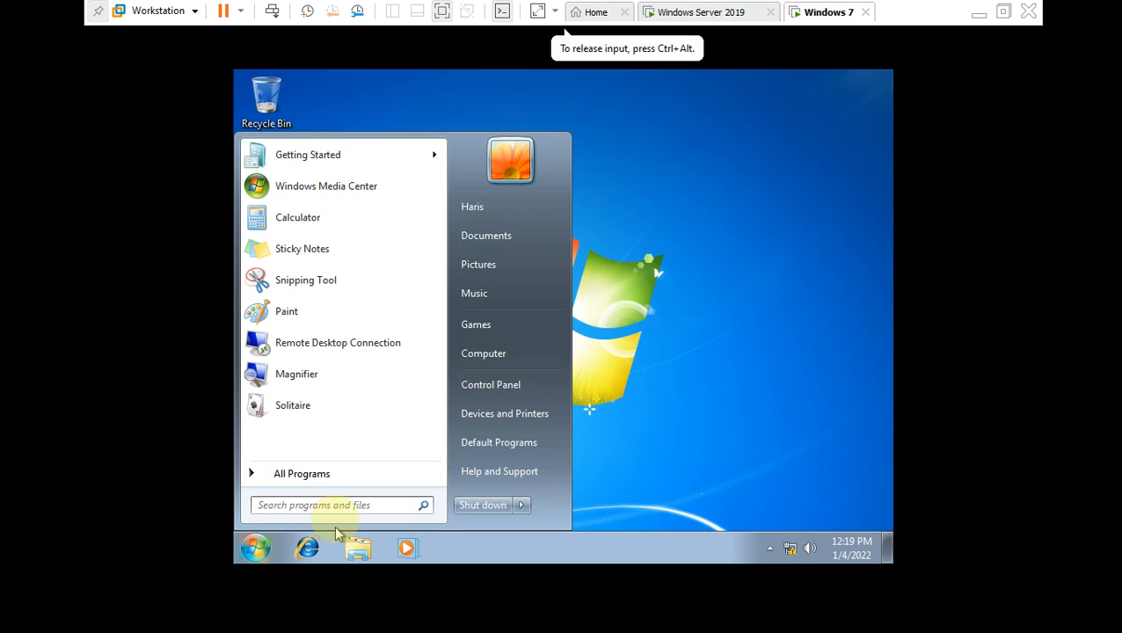
pyautogui.click(521, 506)
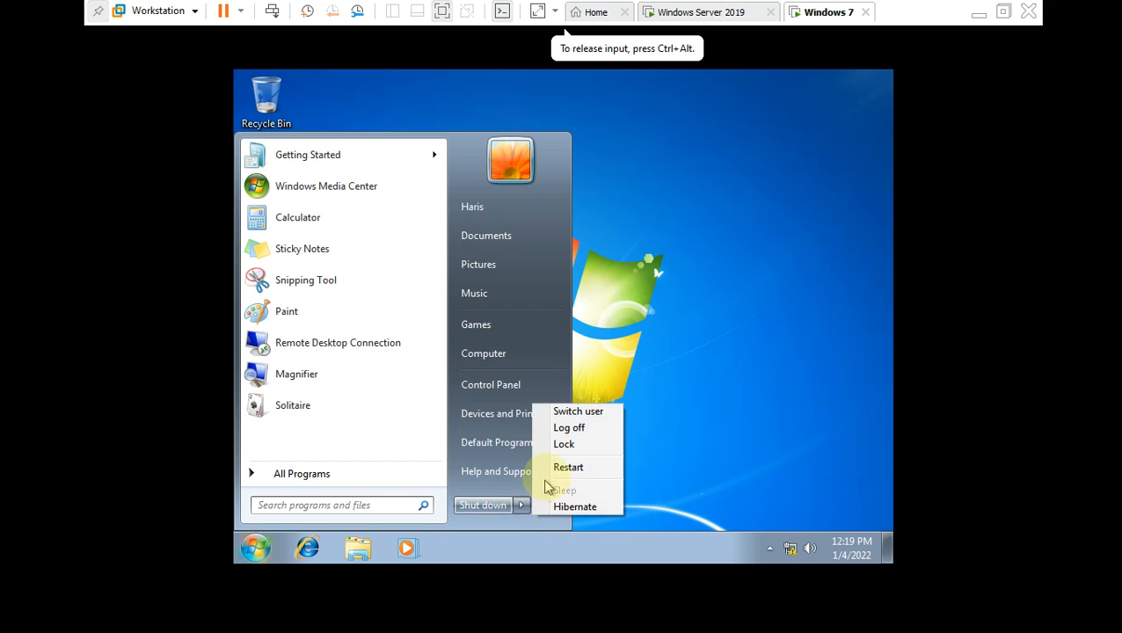
pyautogui.click(549, 469)
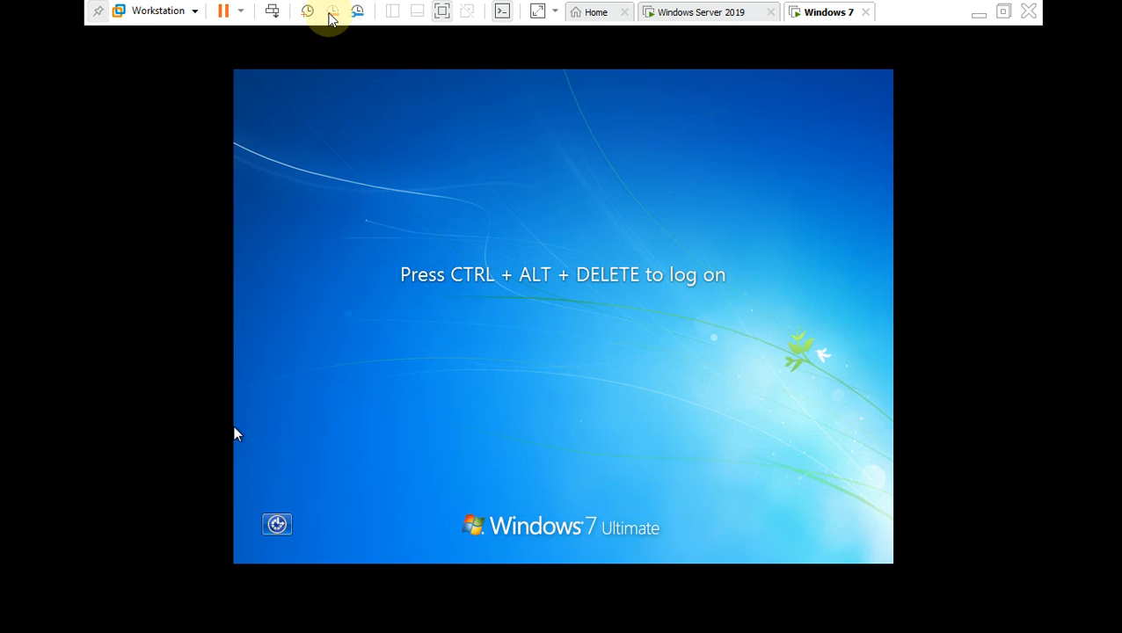
# Log on to the HTAAM domain account from the fresh log-on screen with its account password.
pyautogui.click(274, 12)
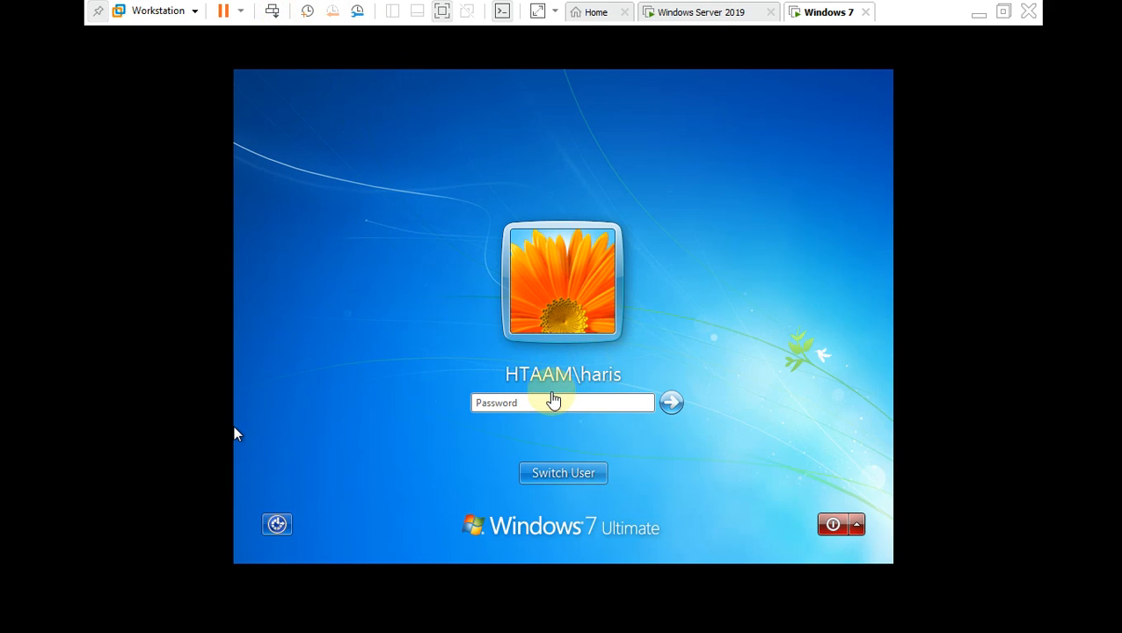
pyautogui.click(555, 401)
pyautogui.press('capslock')
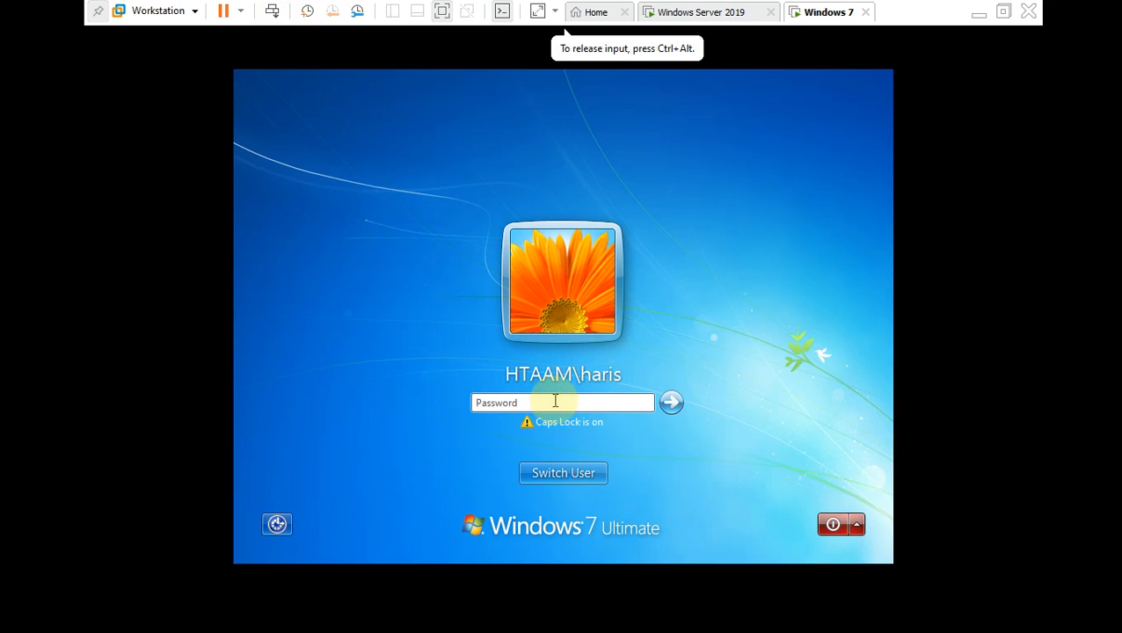
pyautogui.write('•')
pyautogui.press('capslock')
pyautogui.write('•')
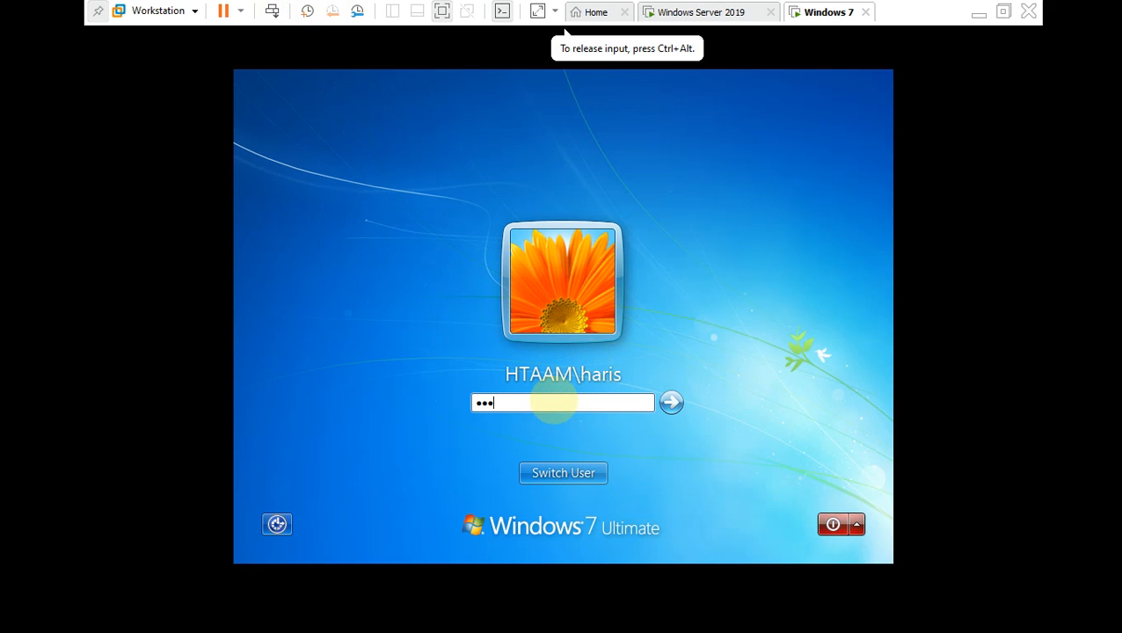
pyautogui.write('•••••')
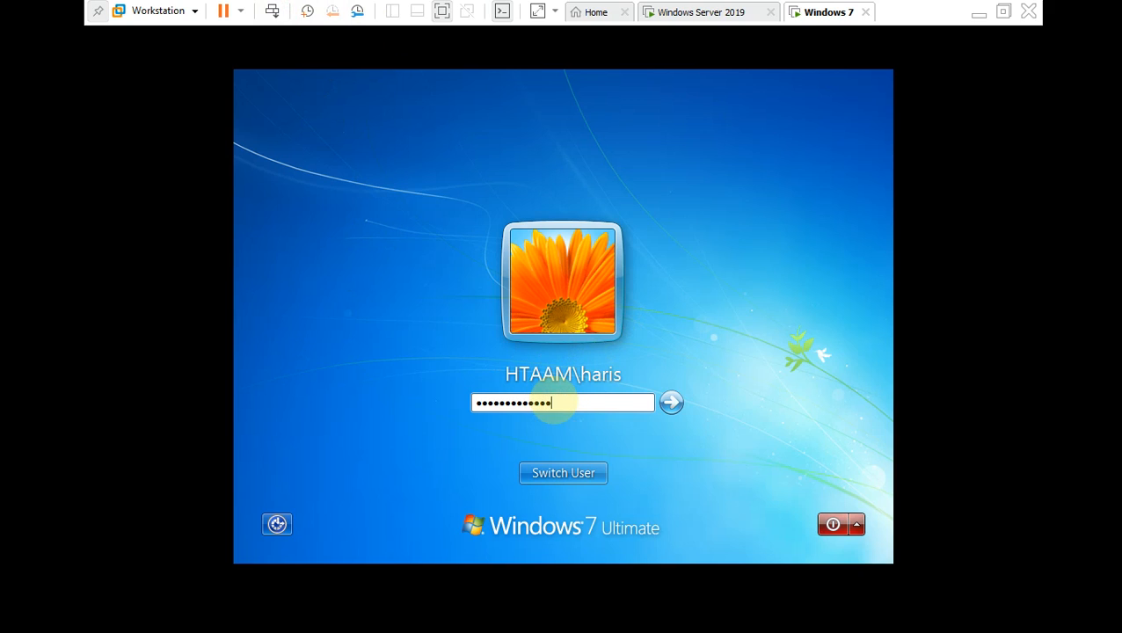
pyautogui.press('Return')
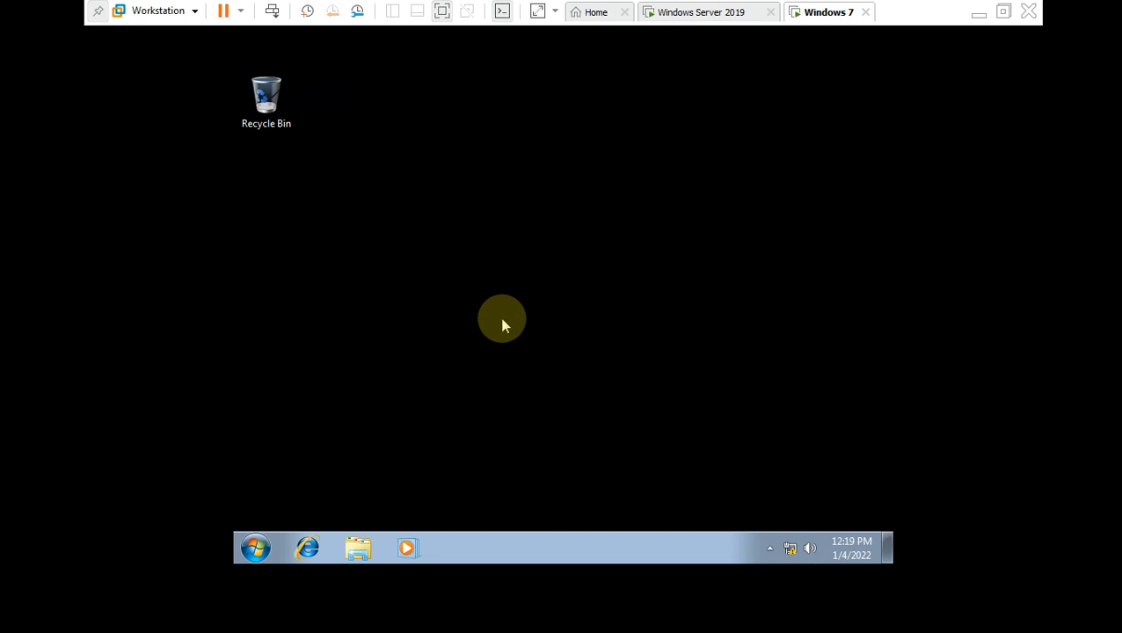
# Check the applied theme and desktop background in the desktop's Personalization settings and close the window.
pyautogui.rightClick(461, 132)
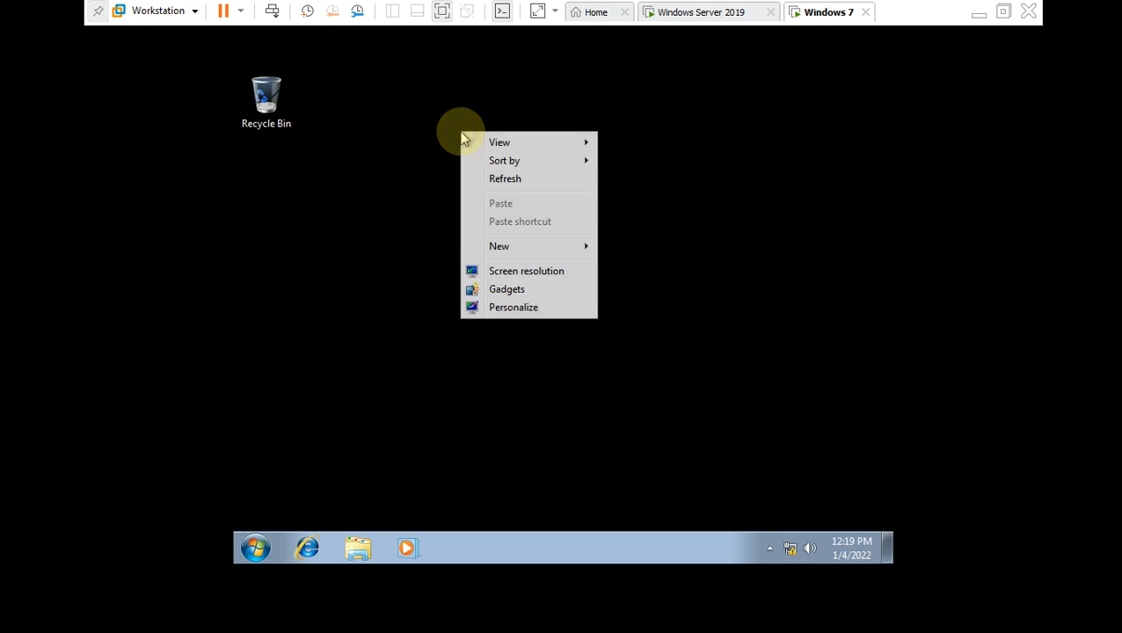
pyautogui.click(518, 310)
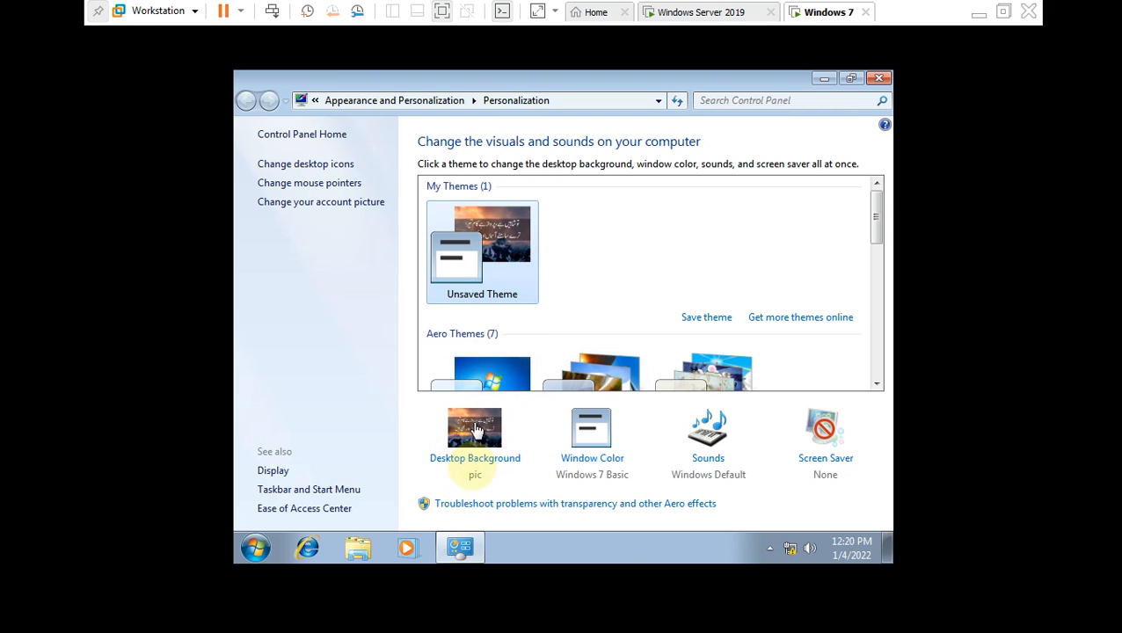
pyautogui.click(879, 79)
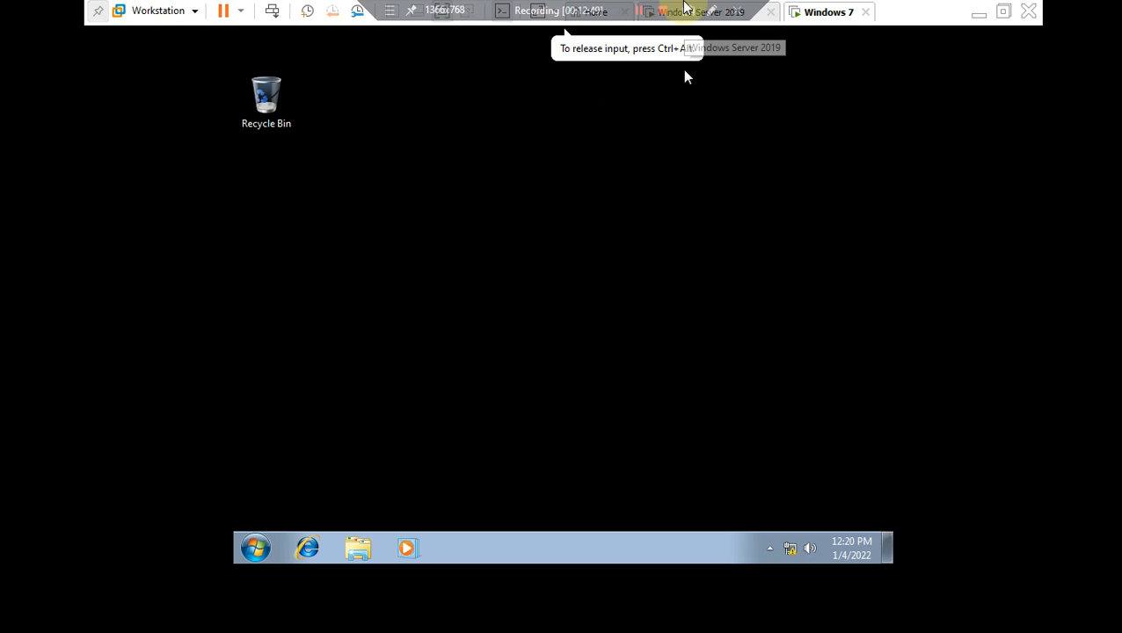
pyautogui.moveTo(661, 8)
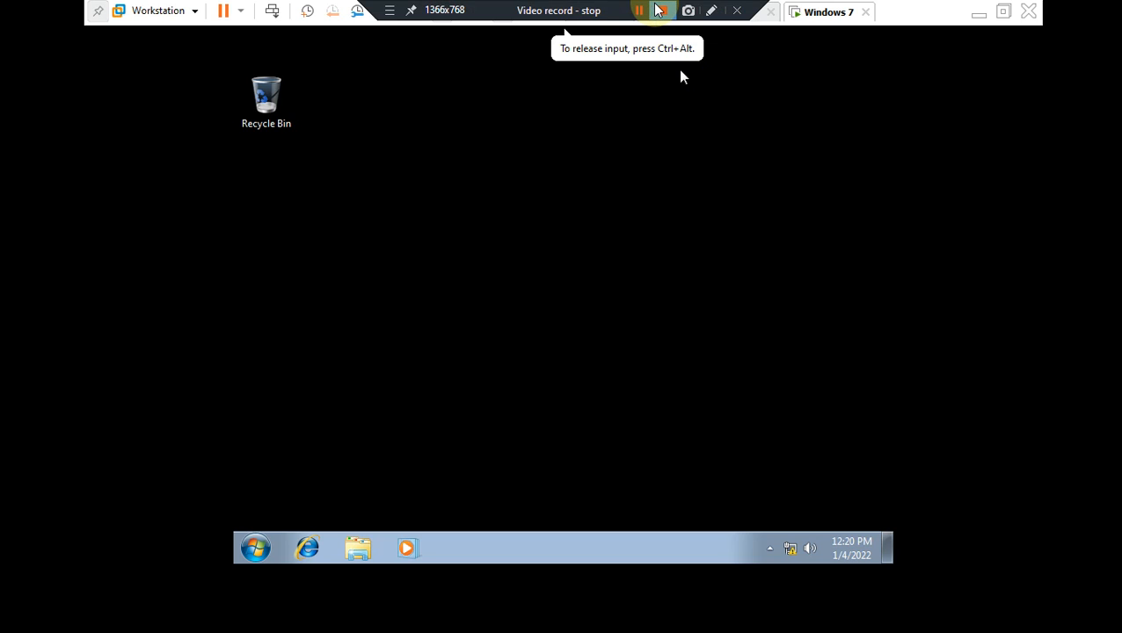